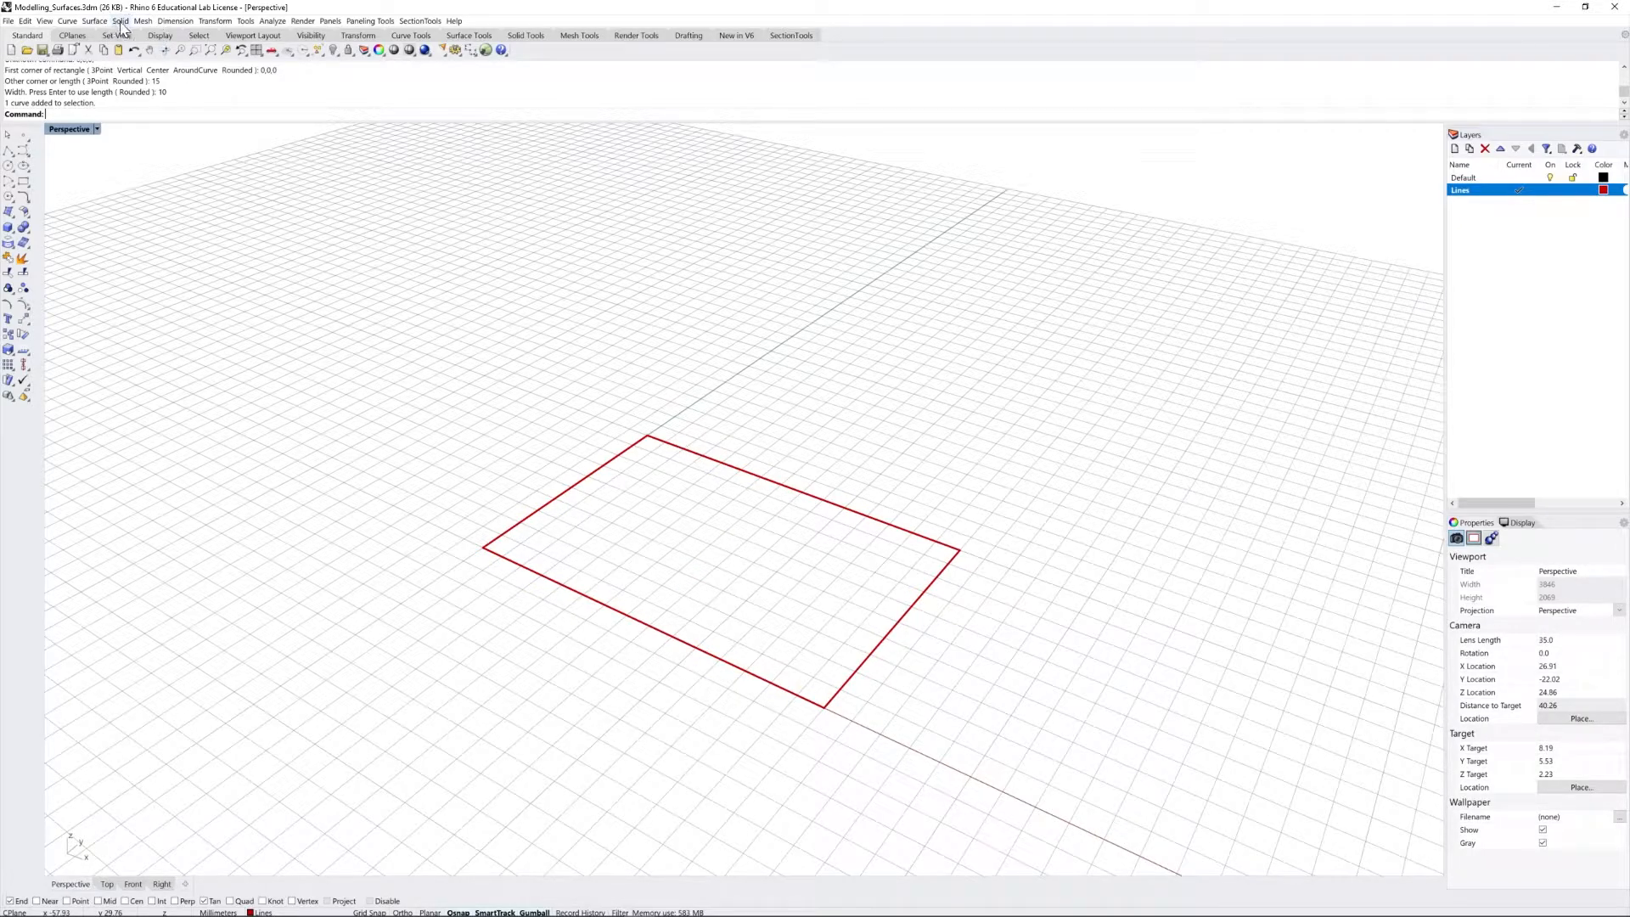
# Step: Extrude the rectangle curve straight up 5 mm with the Solid option set to Yes
pyautogui.click(95, 21)
pyautogui.moveTo(95, 34)
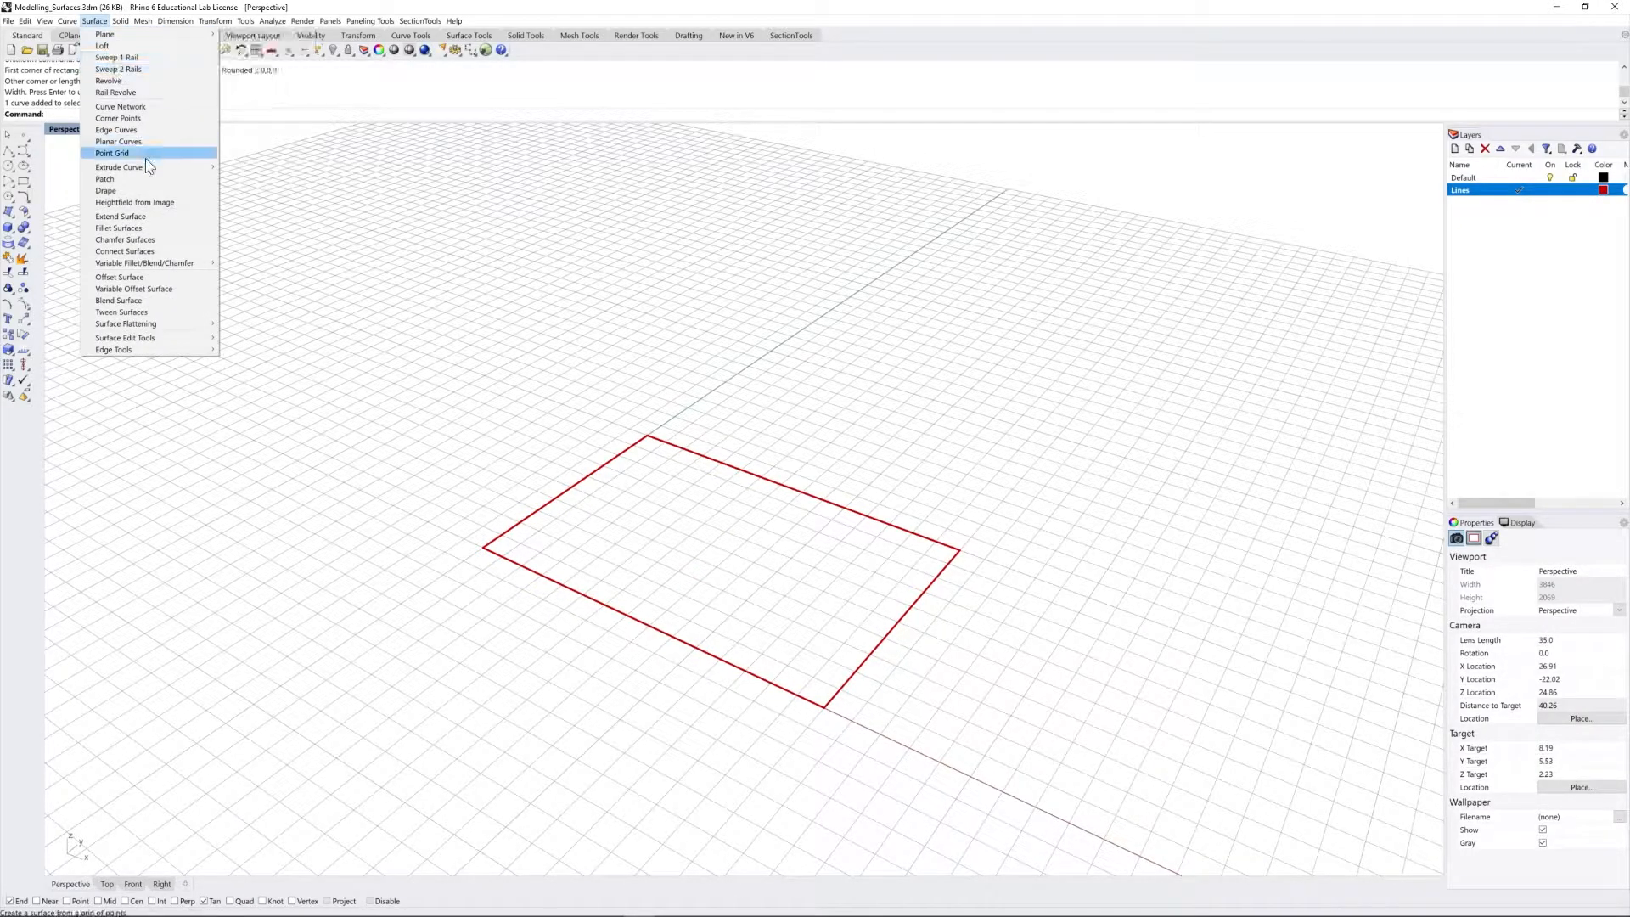
pyautogui.moveTo(135, 176)
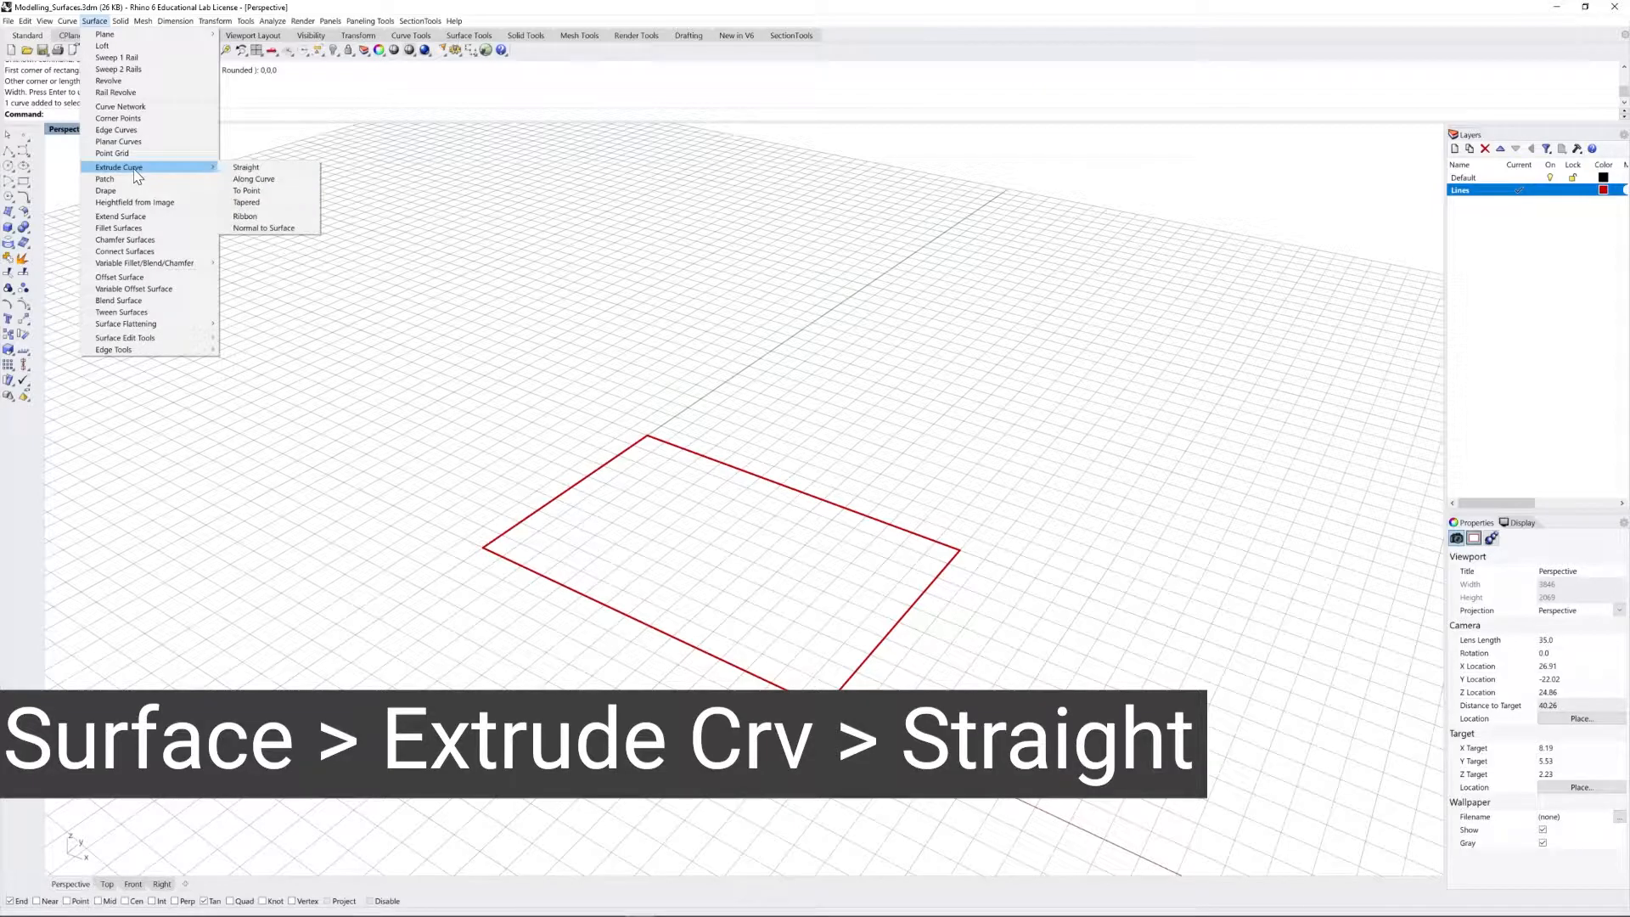
pyautogui.click(244, 168)
pyautogui.click(717, 463)
pyautogui.press('Return')
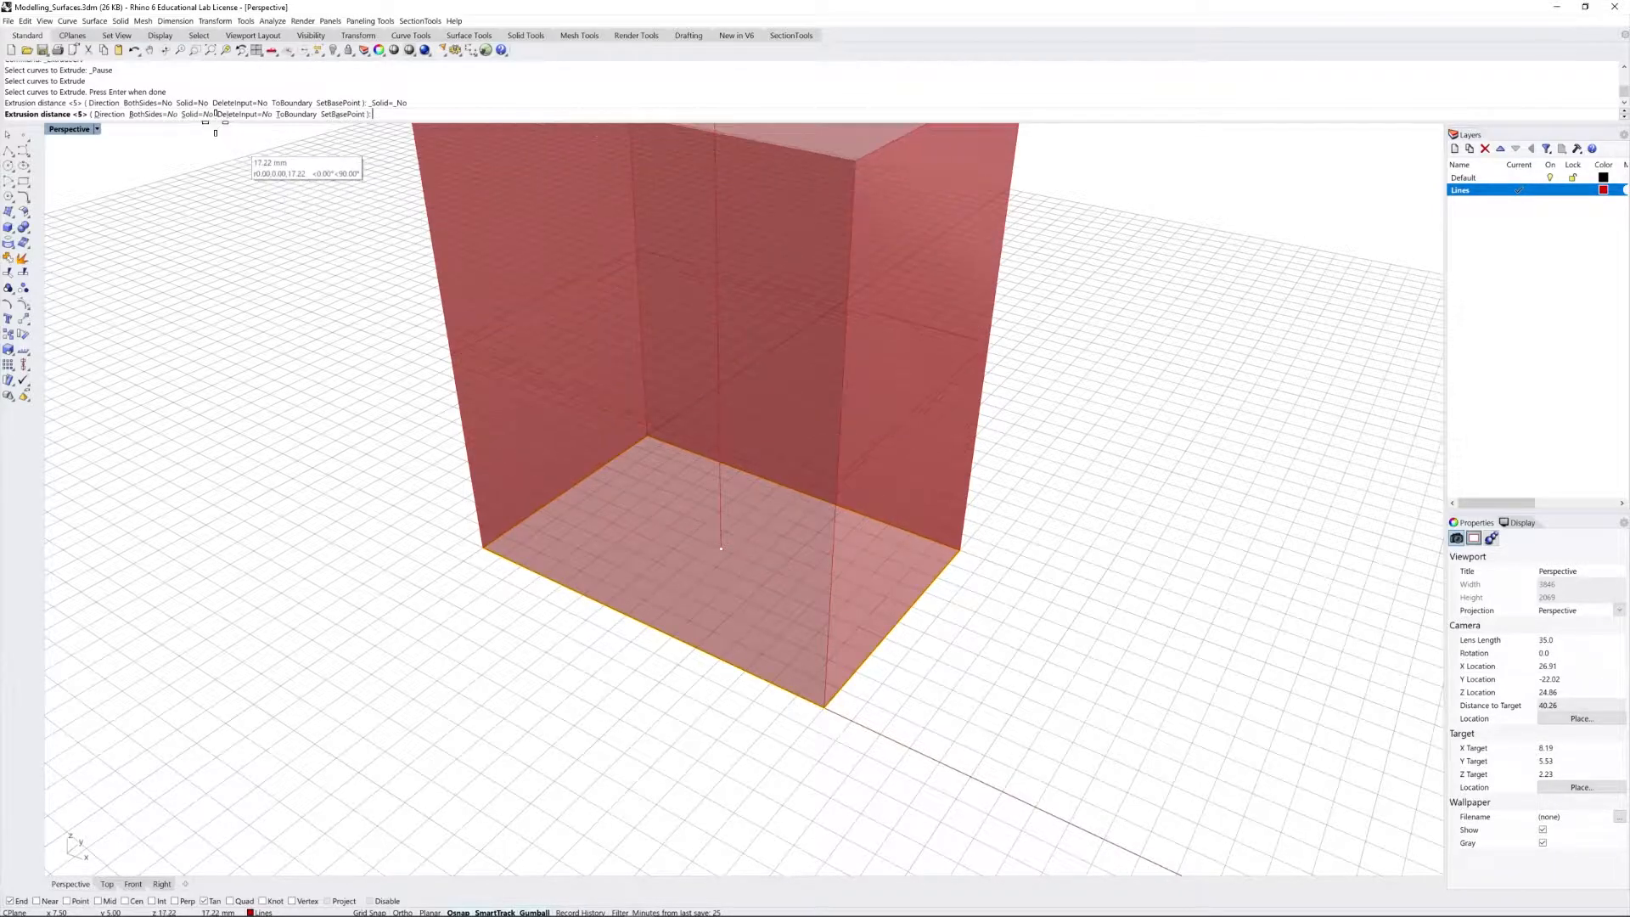
pyautogui.click(196, 113)
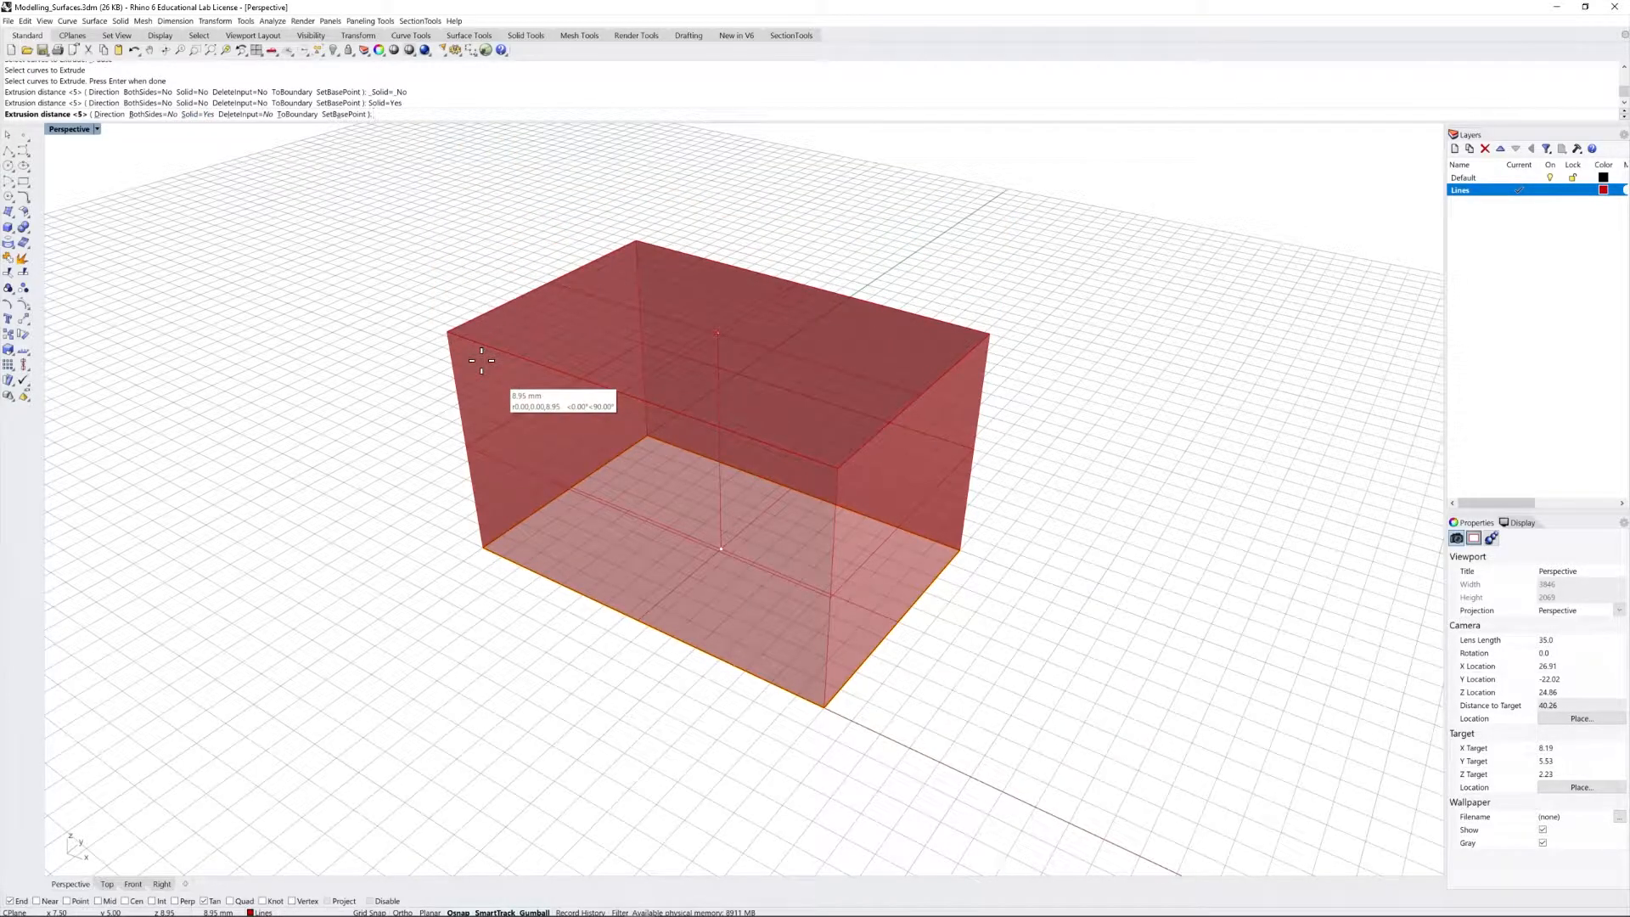
pyautogui.write('5')
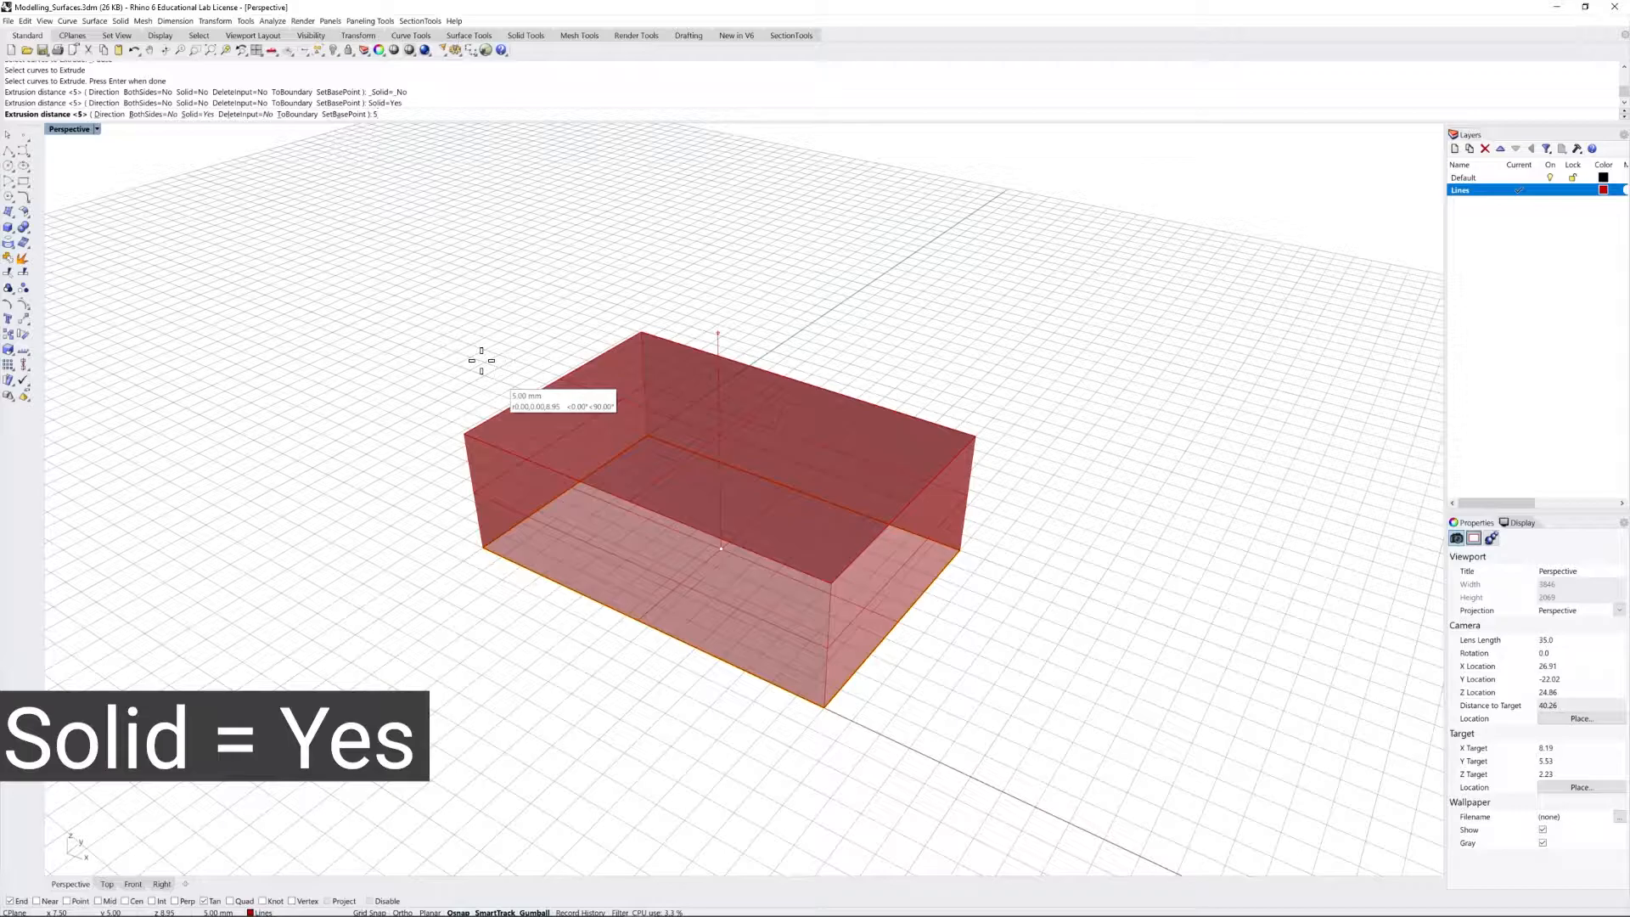
pyautogui.press('Return')
pyautogui.moveTo(856, 538); pyautogui.dragTo(764, 534, button='right')
pyautogui.click(762, 528)
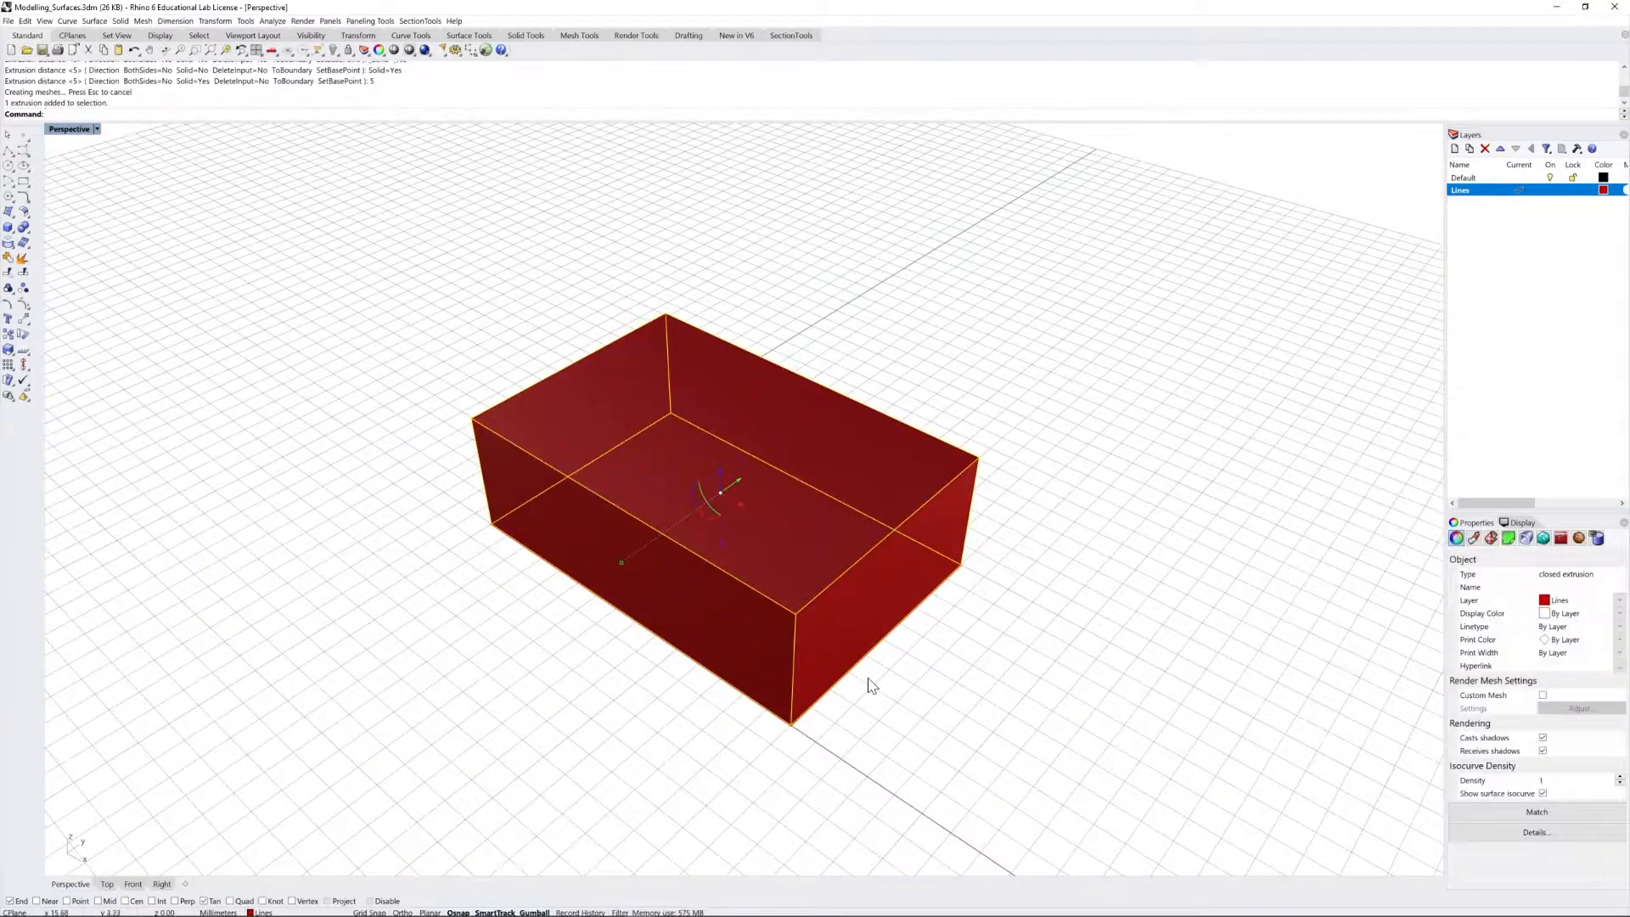
# Step: Delete the solid extrusion while keeping its base rectangle curve
pyautogui.moveTo(867, 678); pyautogui.dragTo(871, 673, button='right')
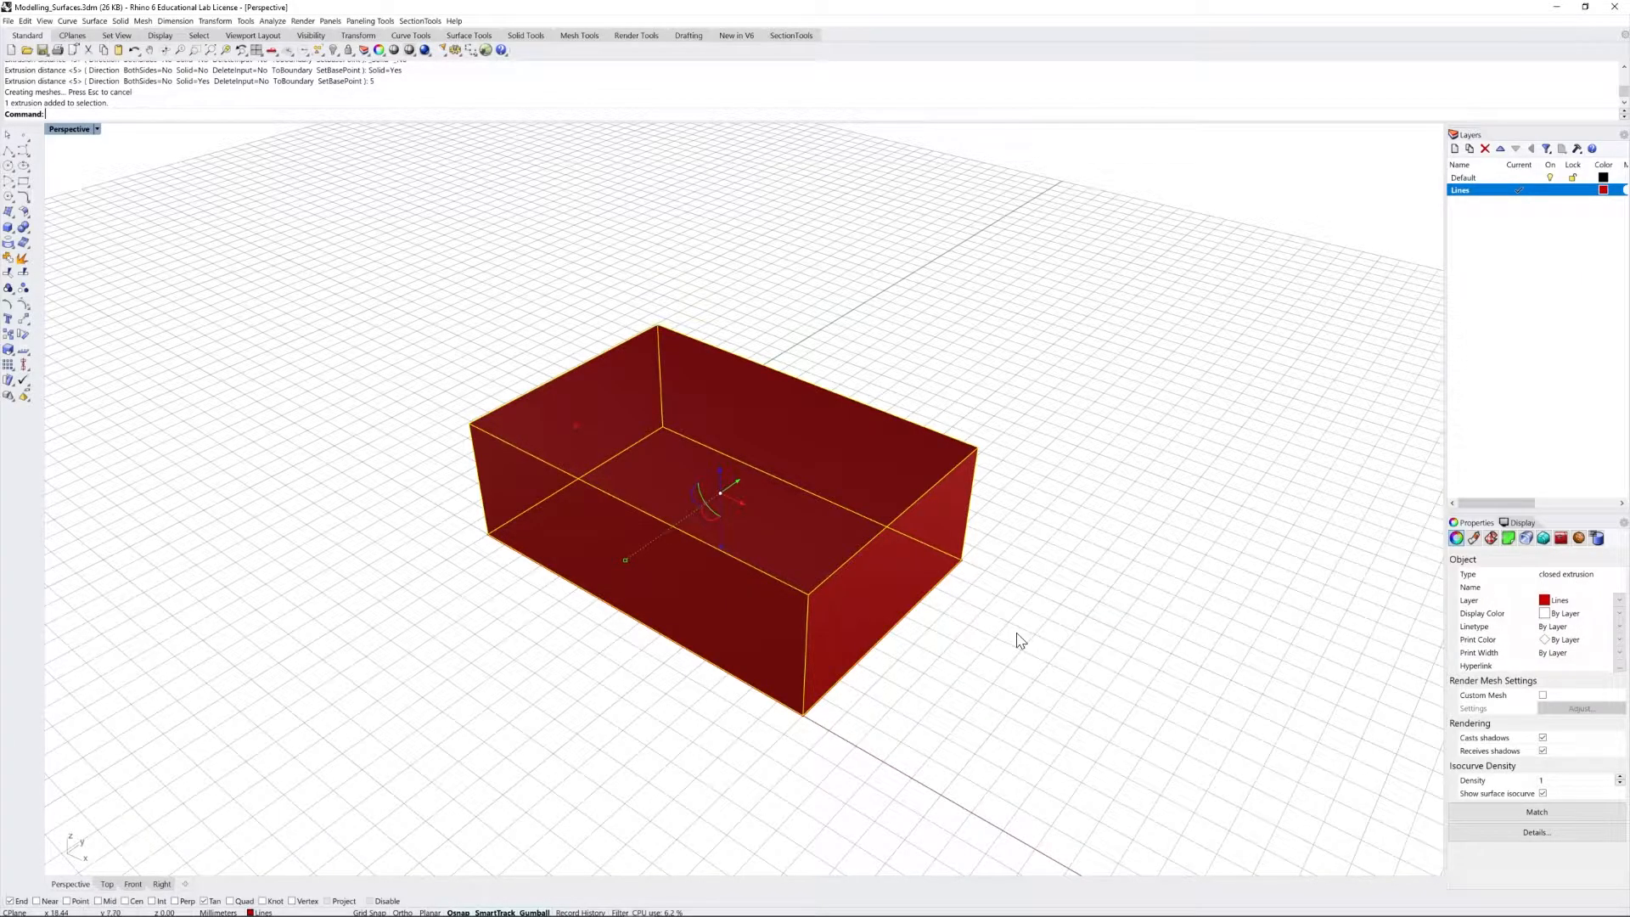
pyautogui.click(982, 583)
pyautogui.click(924, 484)
pyautogui.press('Delete')
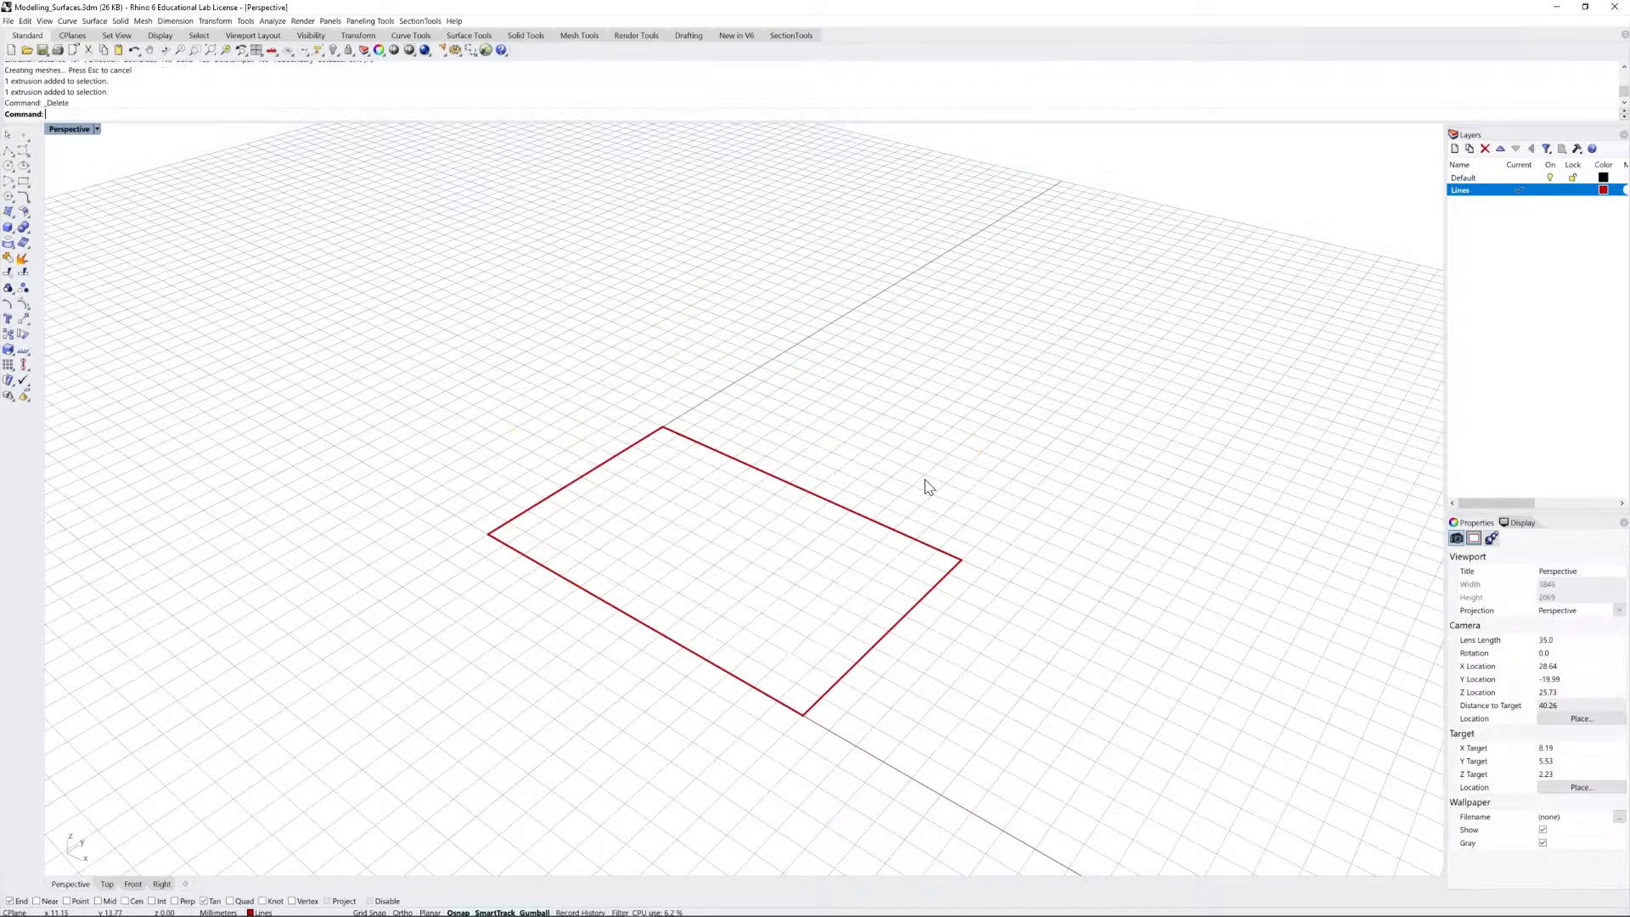
# Step: Extrude the rectangle curve 5 mm with Solid set to No, making open side walls
pyautogui.click(878, 529)
pyautogui.write('Ext')
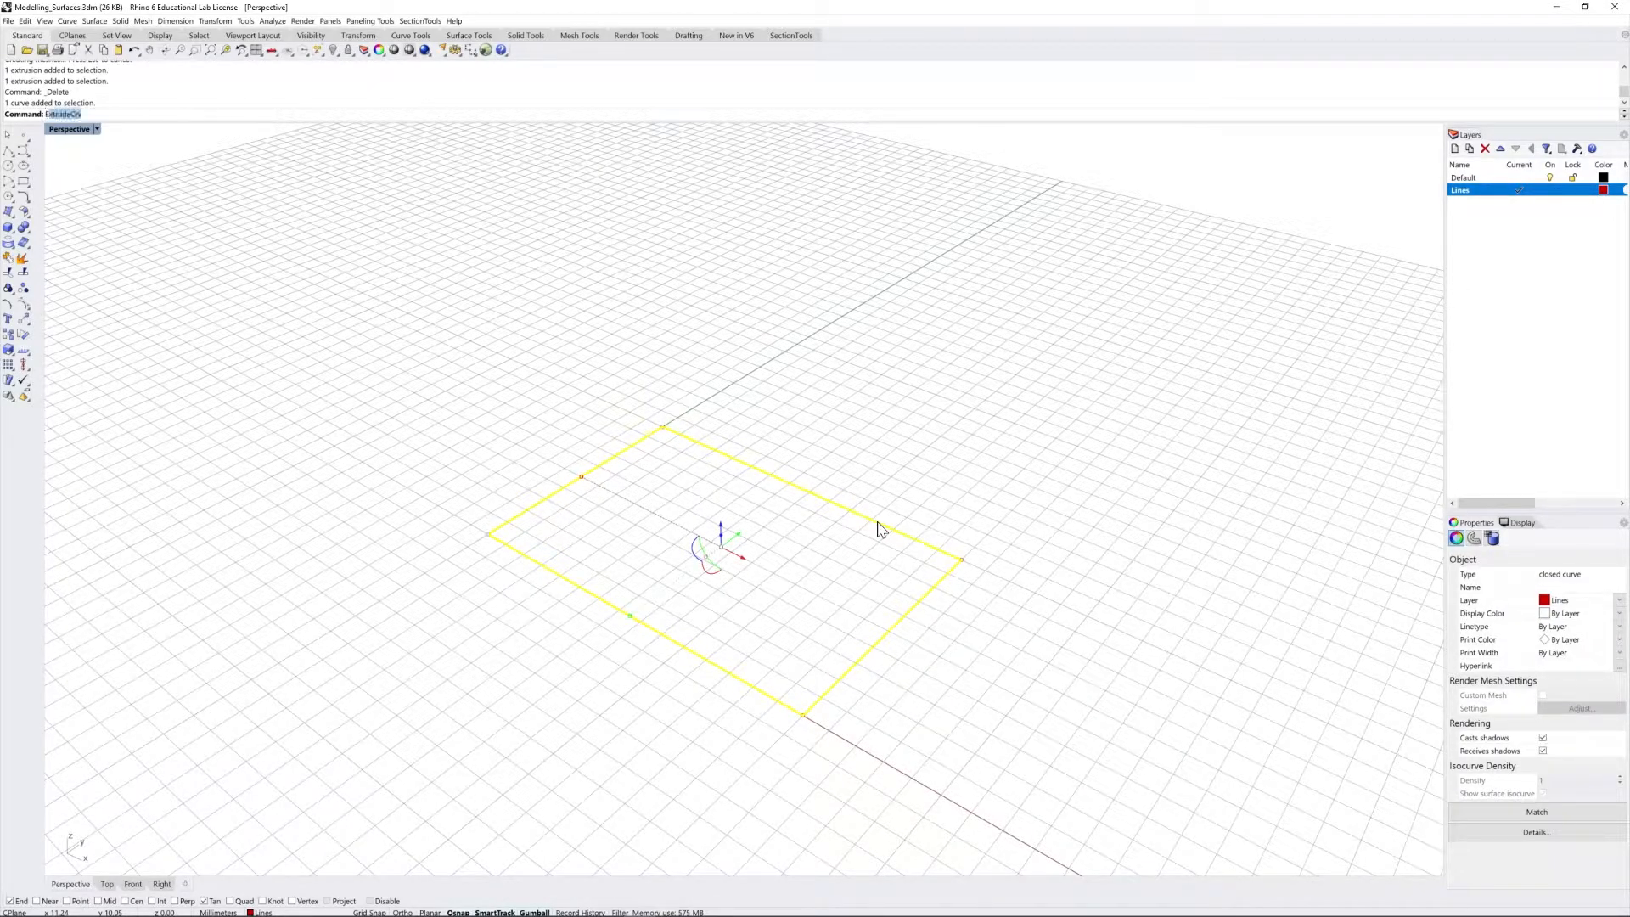
pyautogui.write('ru')
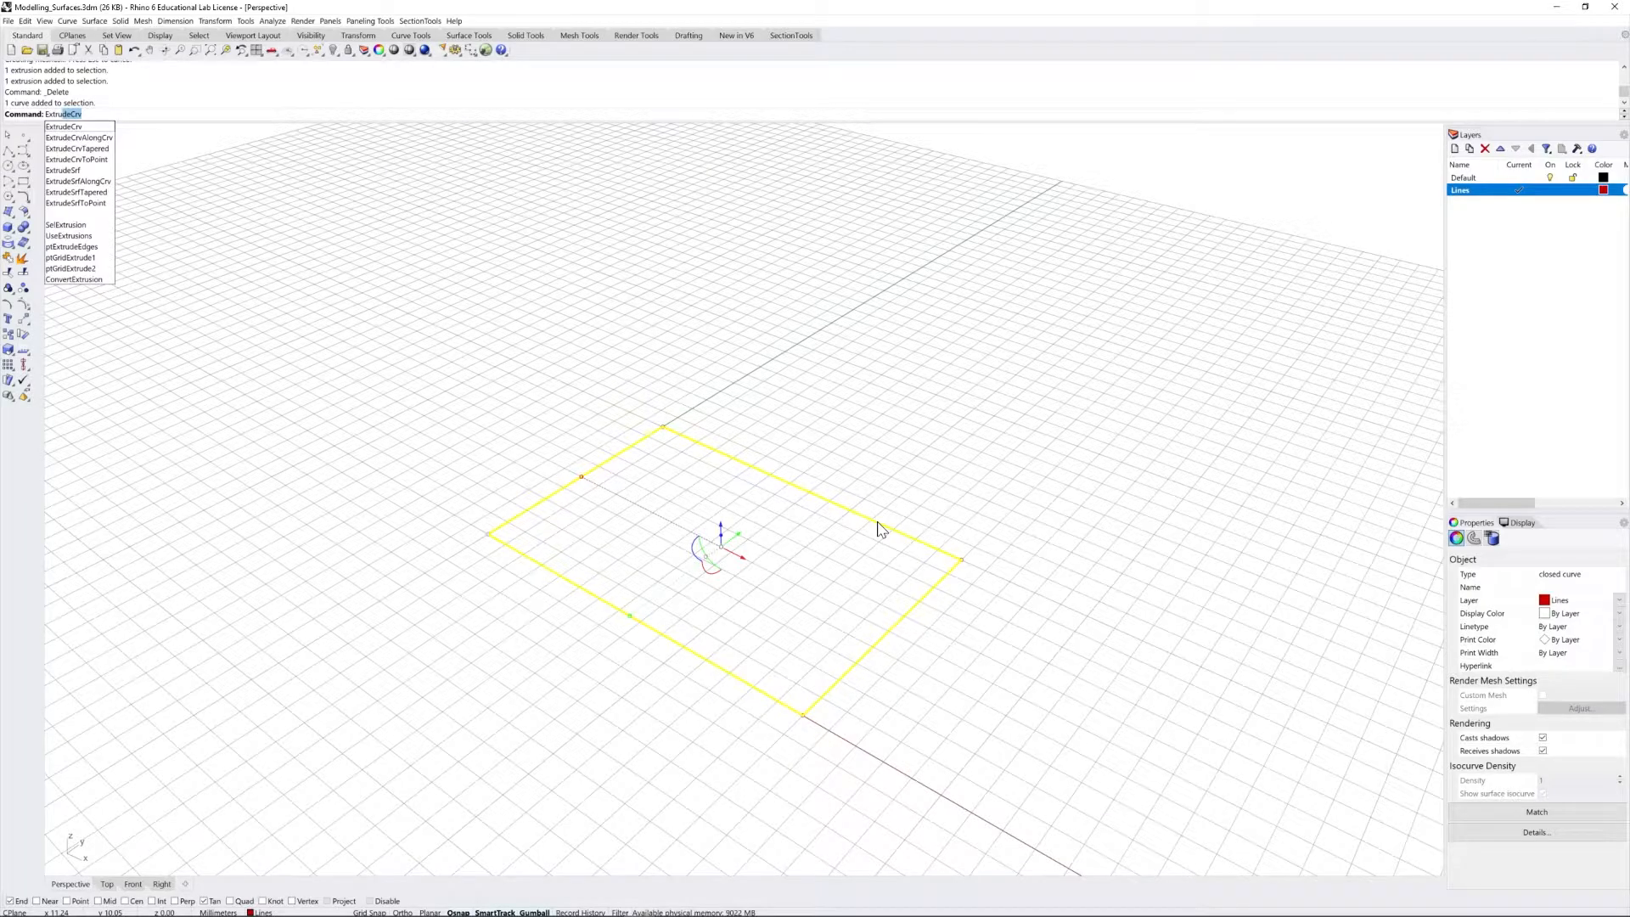
pyautogui.press('Return')
pyautogui.write('s')
pyautogui.press('Return')
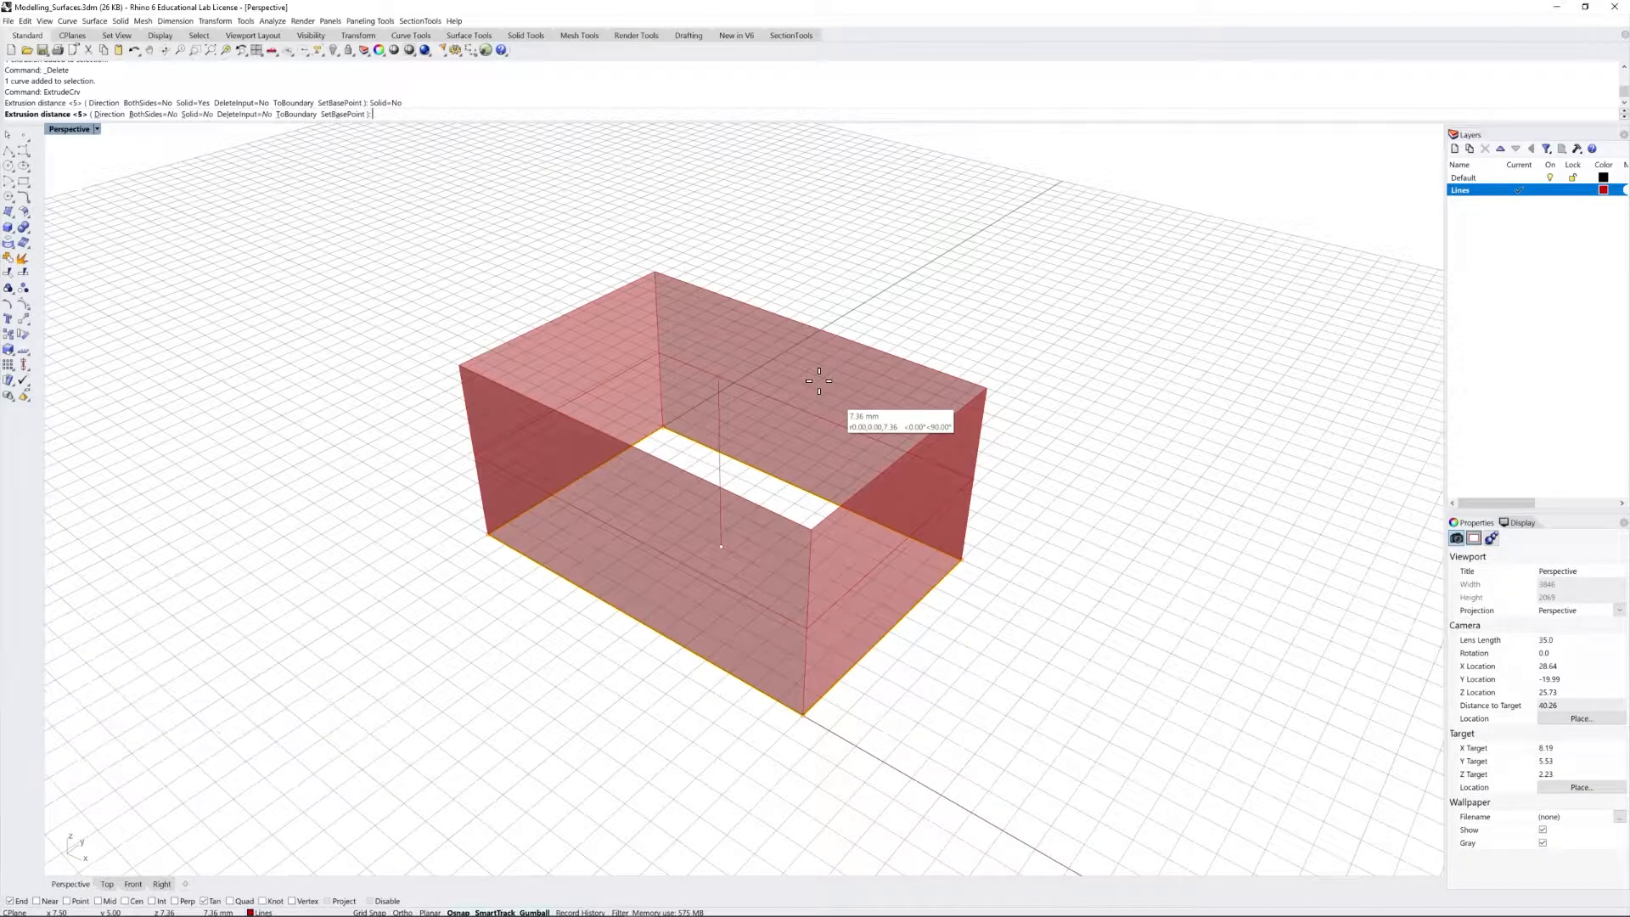
pyautogui.write('5')
pyautogui.press('Return')
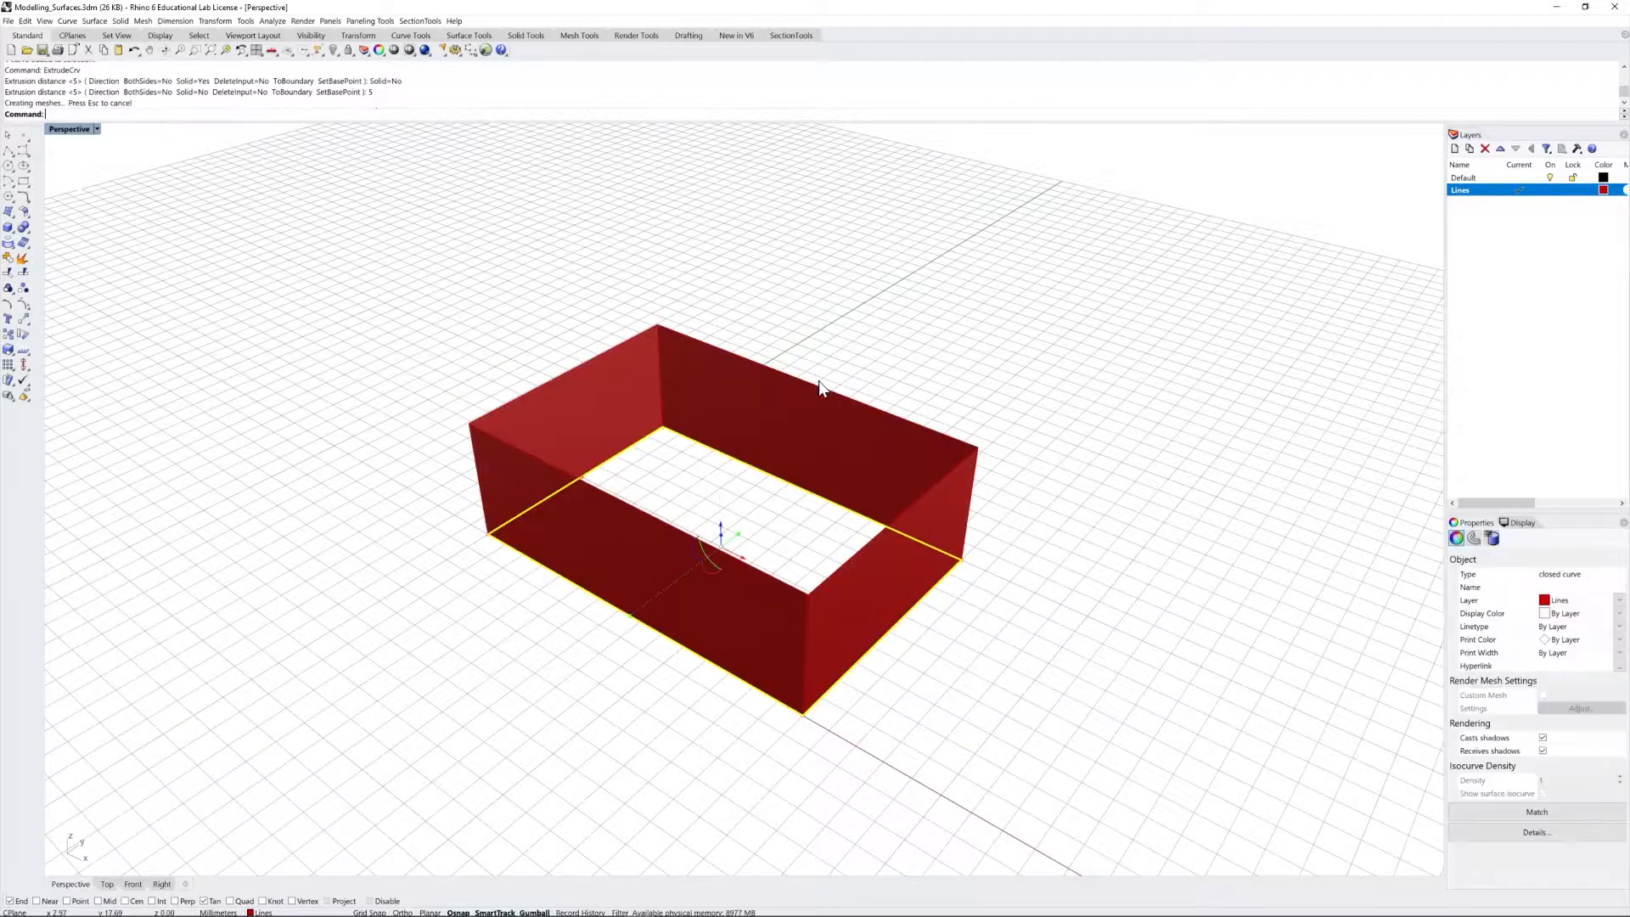
pyautogui.moveTo(859, 466); pyautogui.dragTo(1148, 449, button='right')
pyautogui.press('Escape')
pyautogui.moveTo(935, 425); pyautogui.dragTo(718, 441, button='right')
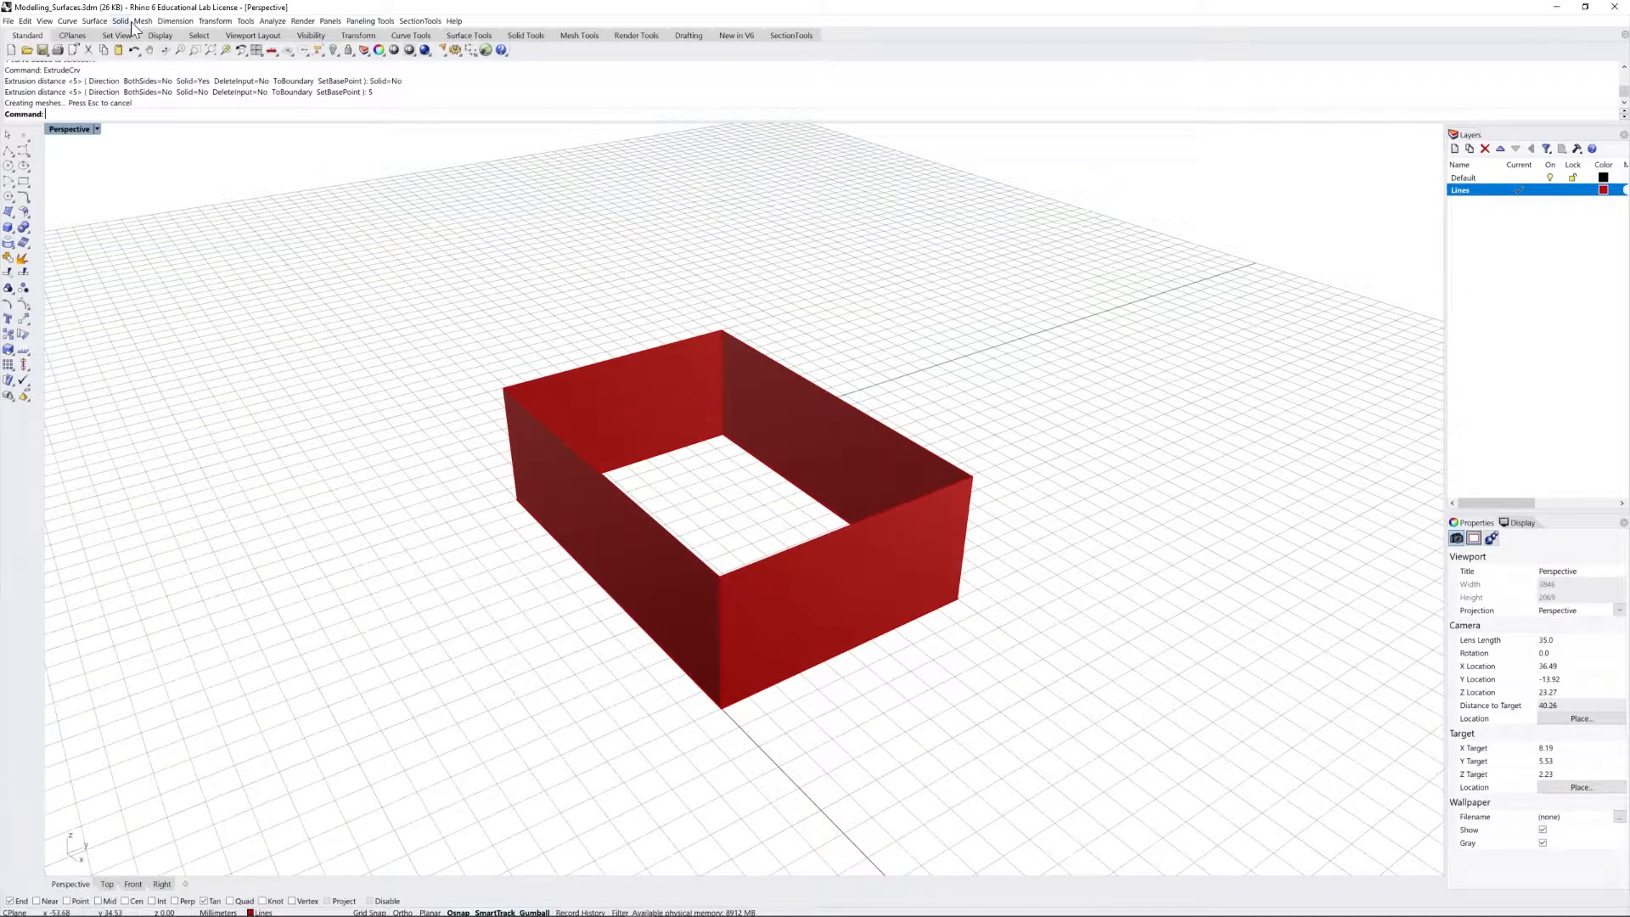
# Step: Create a planar surface from the base rectangle curve to close the underside of the box
pyautogui.click(95, 22)
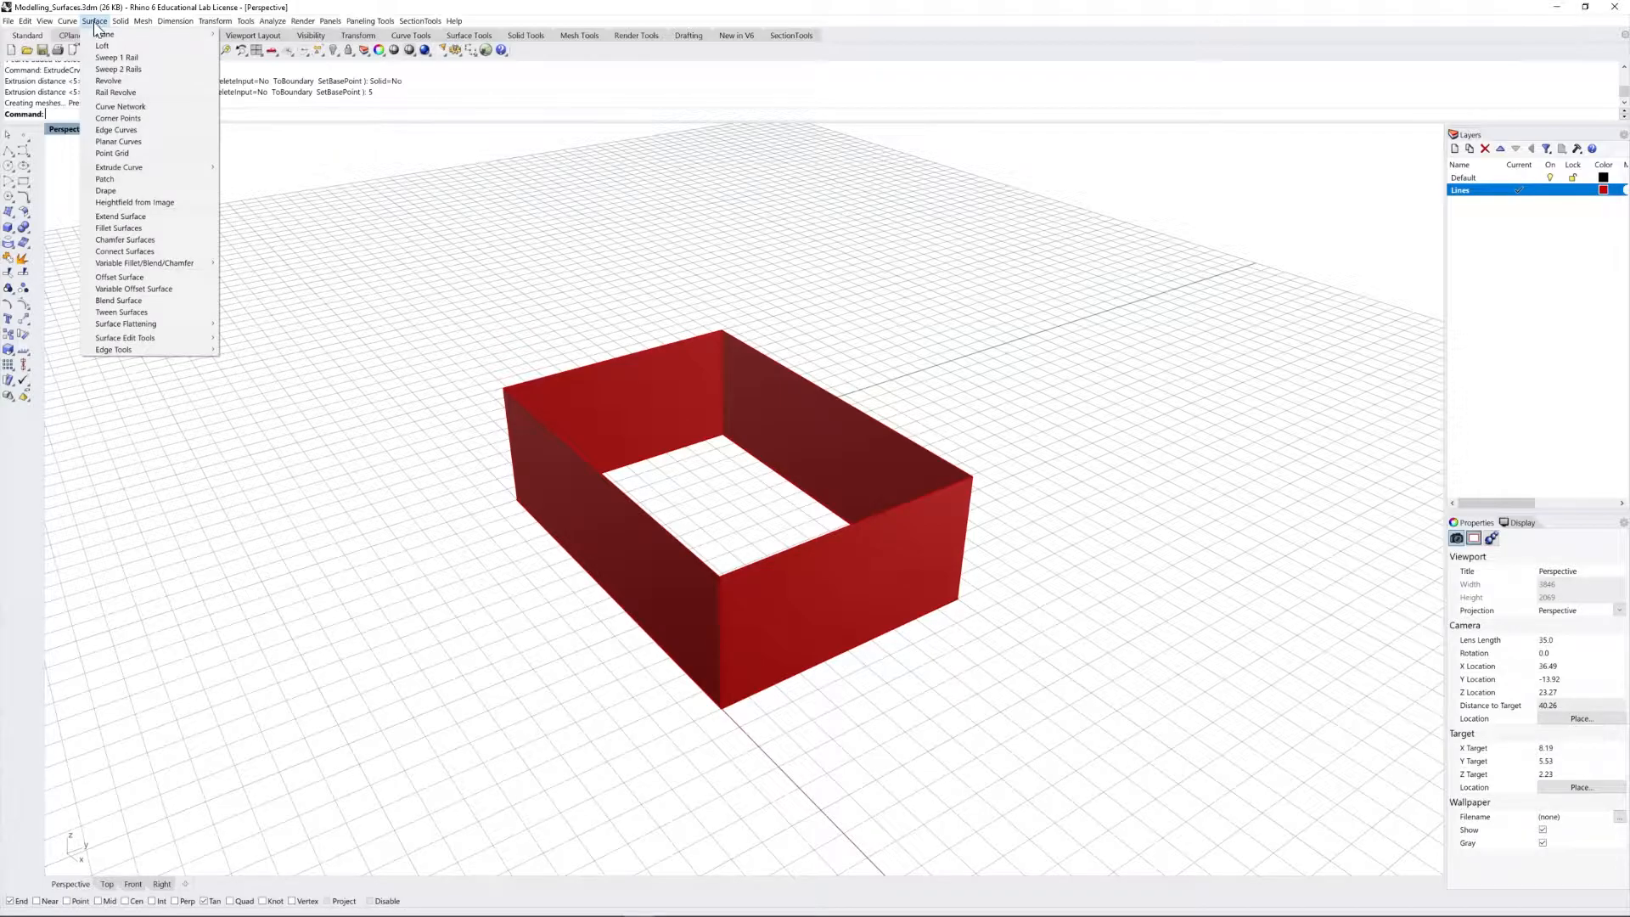
pyautogui.click(146, 148)
pyautogui.moveTo(679, 424); pyautogui.dragTo(716, 436, button='right')
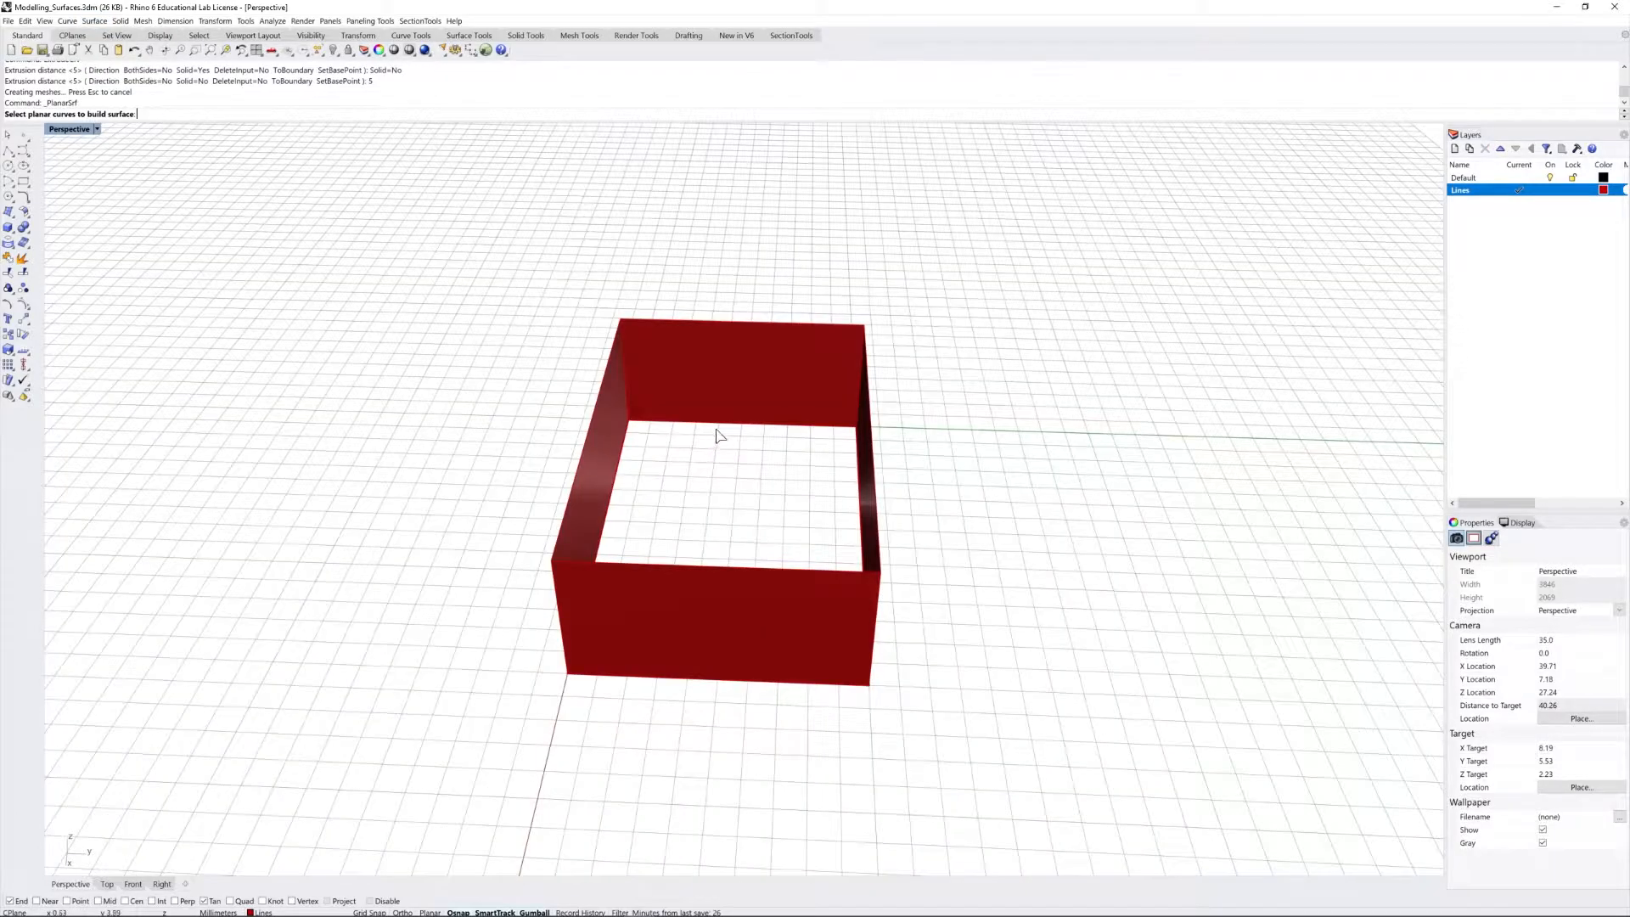
pyautogui.click(728, 429)
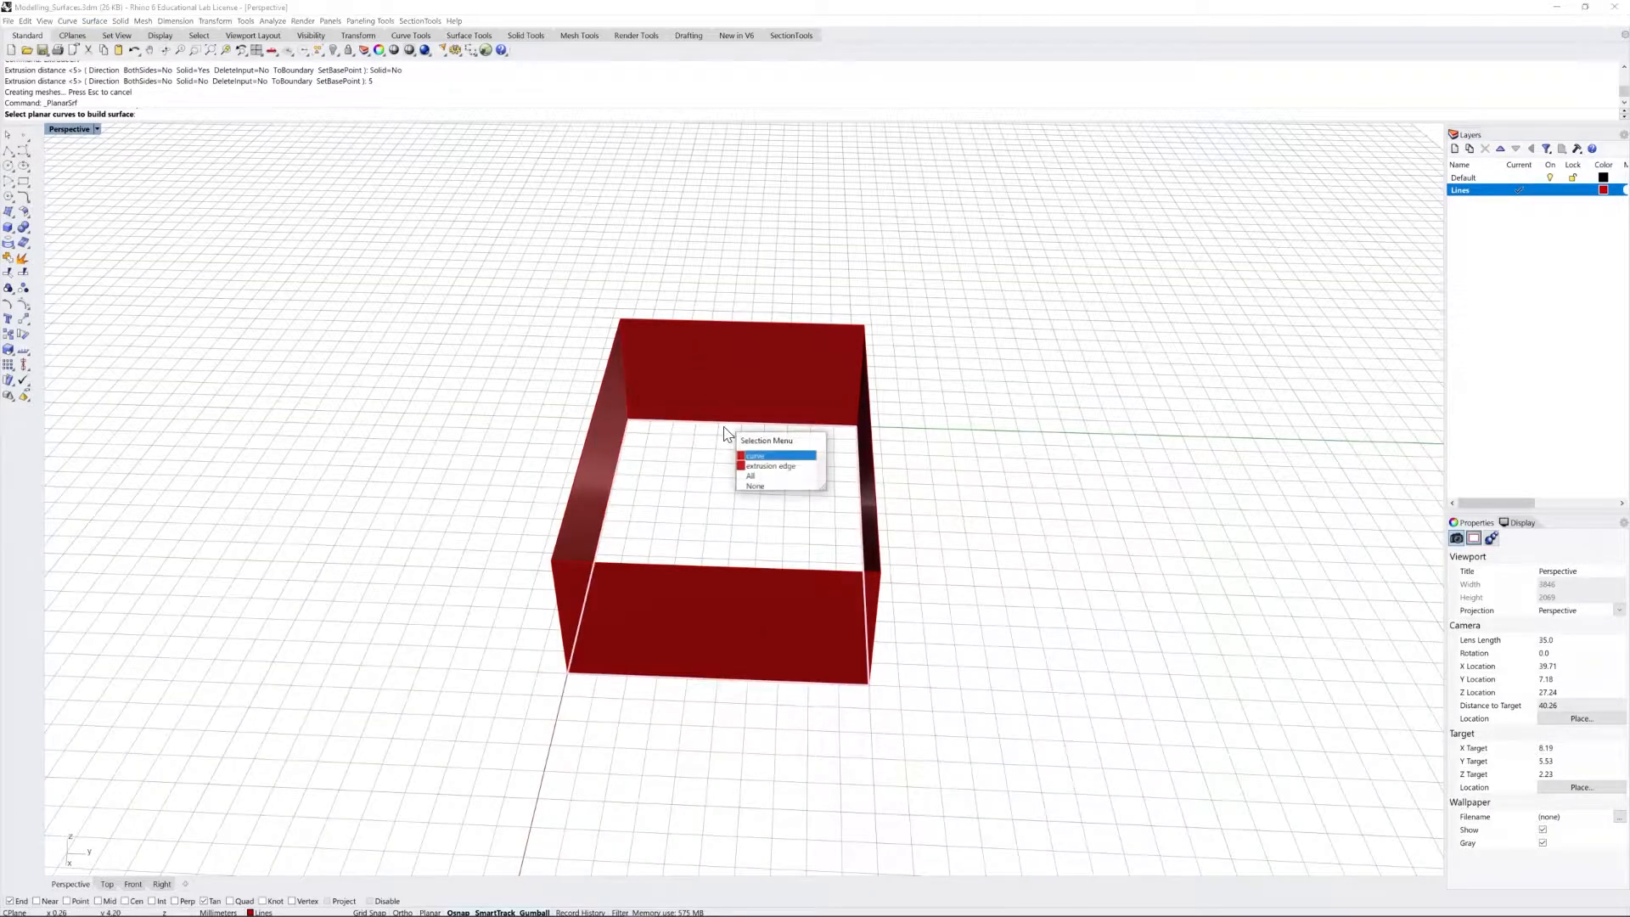
pyautogui.click(758, 457)
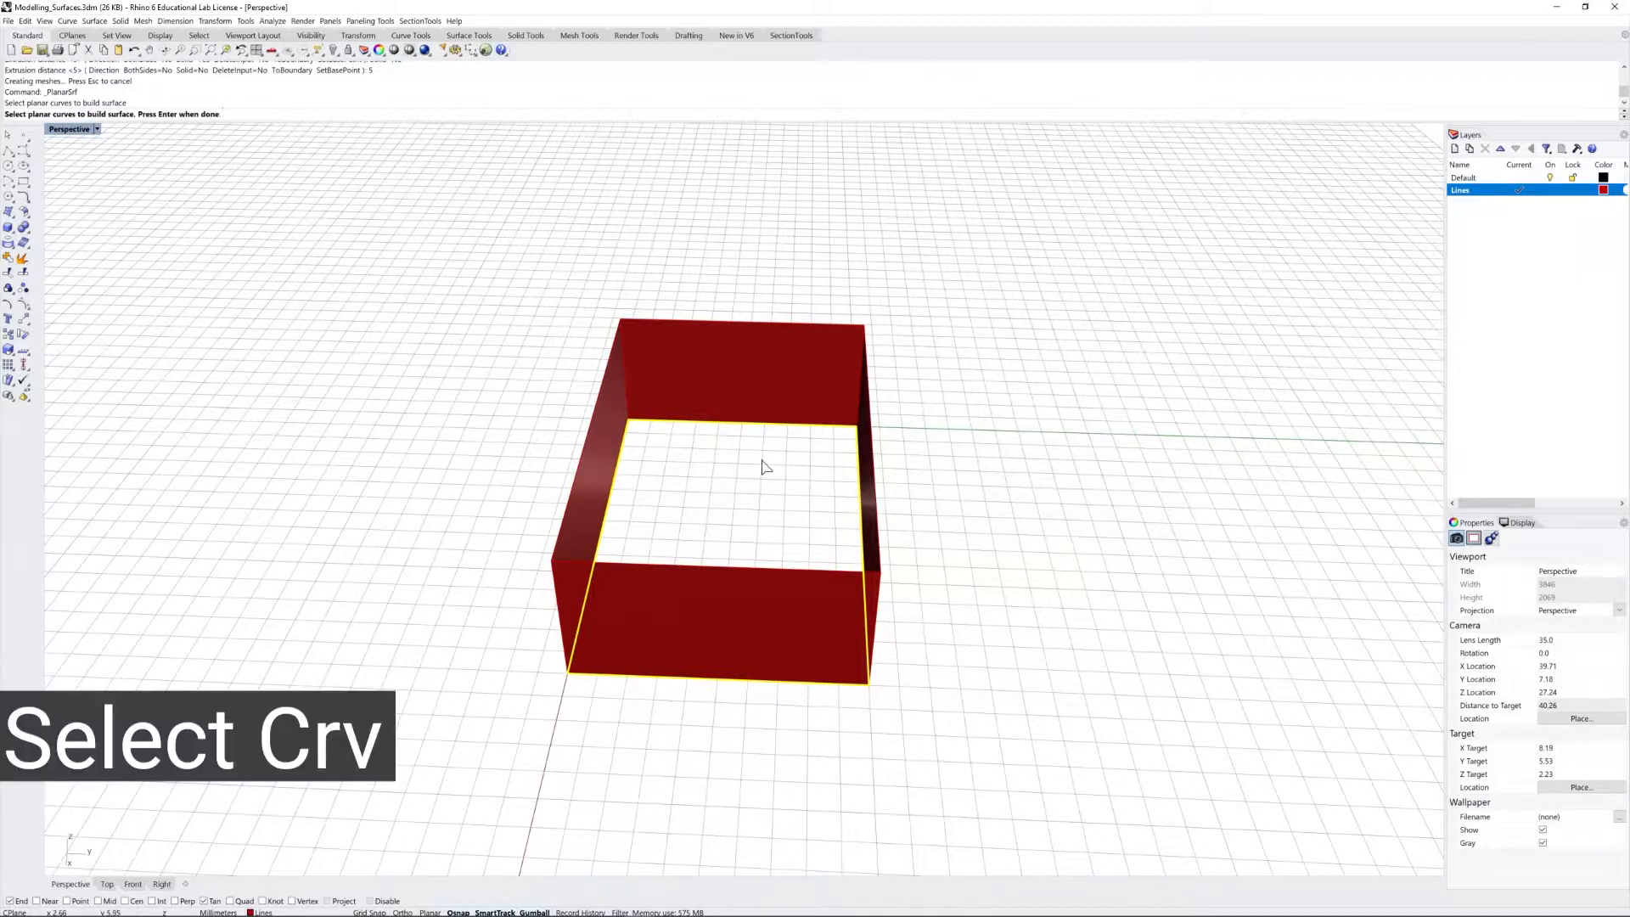
pyautogui.press('Return')
pyautogui.moveTo(757, 511); pyautogui.dragTo(826, 517, button='right')
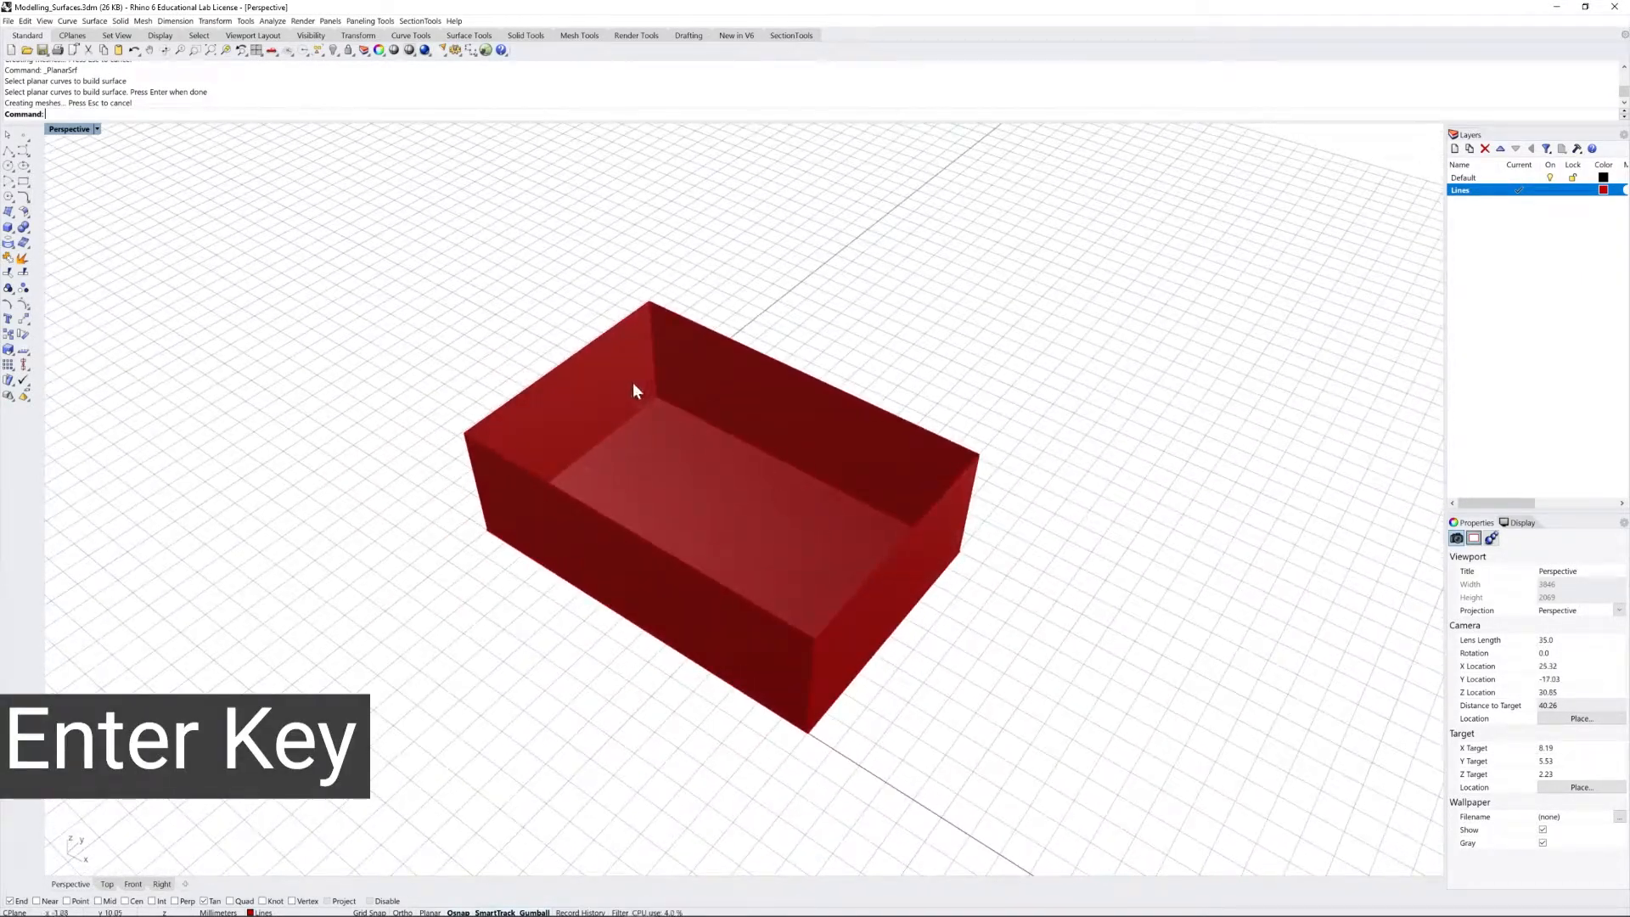
# Step: Close the box with a planar surface built from the four upper edges of the extruded walls
pyautogui.press('Return')
pyautogui.click(582, 350)
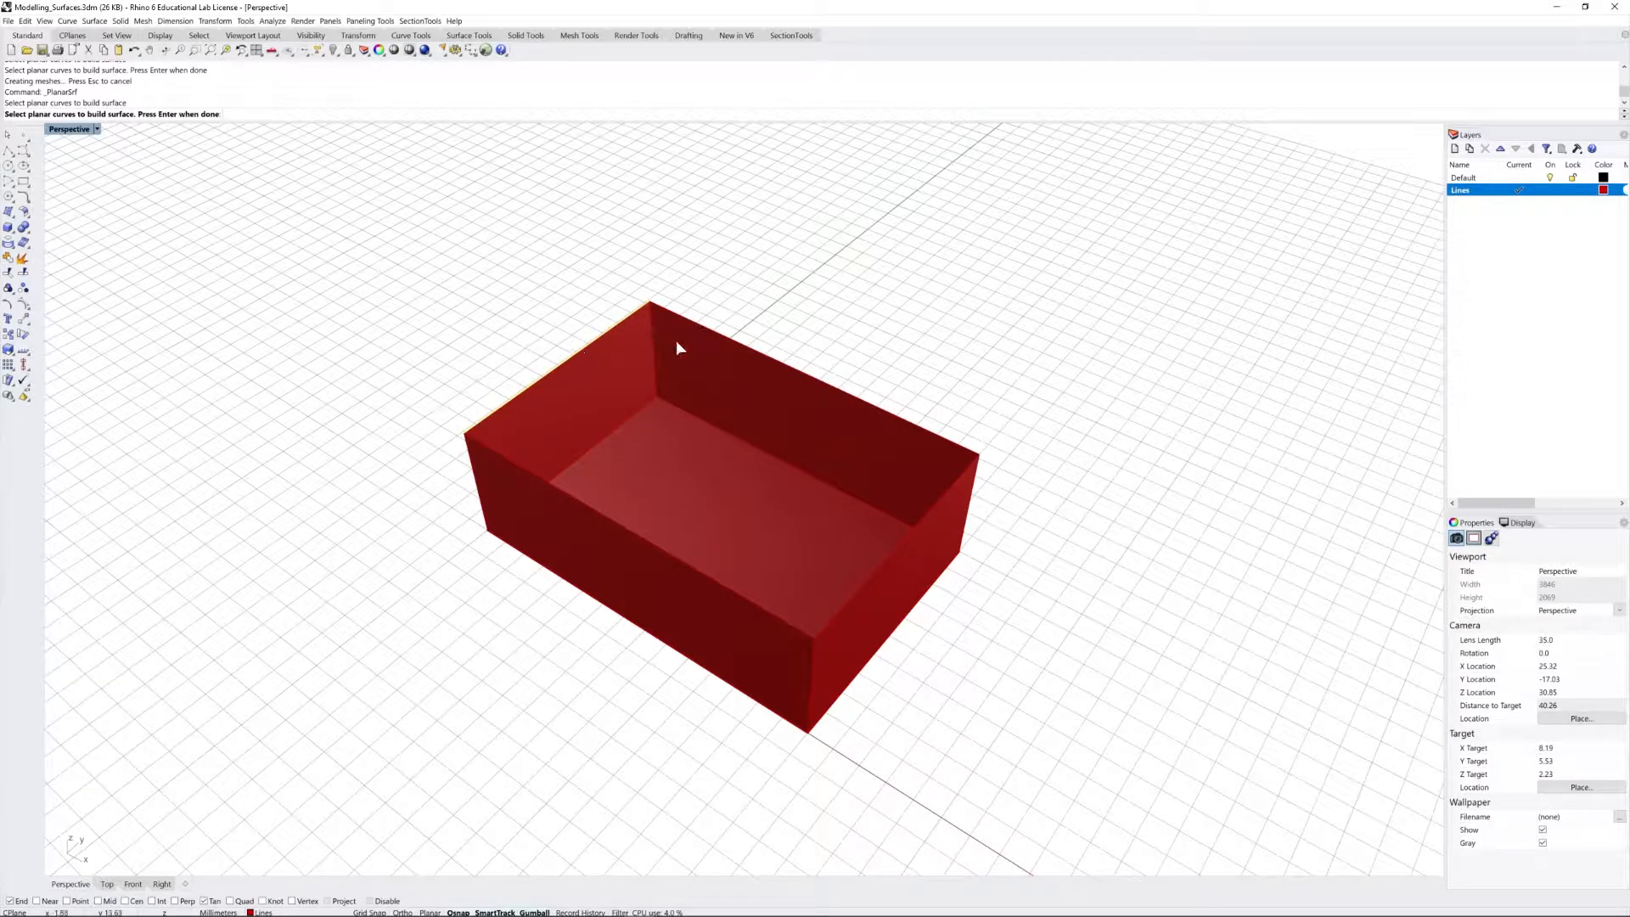
pyautogui.click(711, 333)
pyautogui.moveTo(716, 348); pyautogui.dragTo(904, 436, button='right')
pyautogui.click(940, 446)
pyautogui.click(943, 512)
pyautogui.moveTo(937, 513); pyautogui.dragTo(833, 508, button='right')
pyautogui.scroll(5, 657, 489)
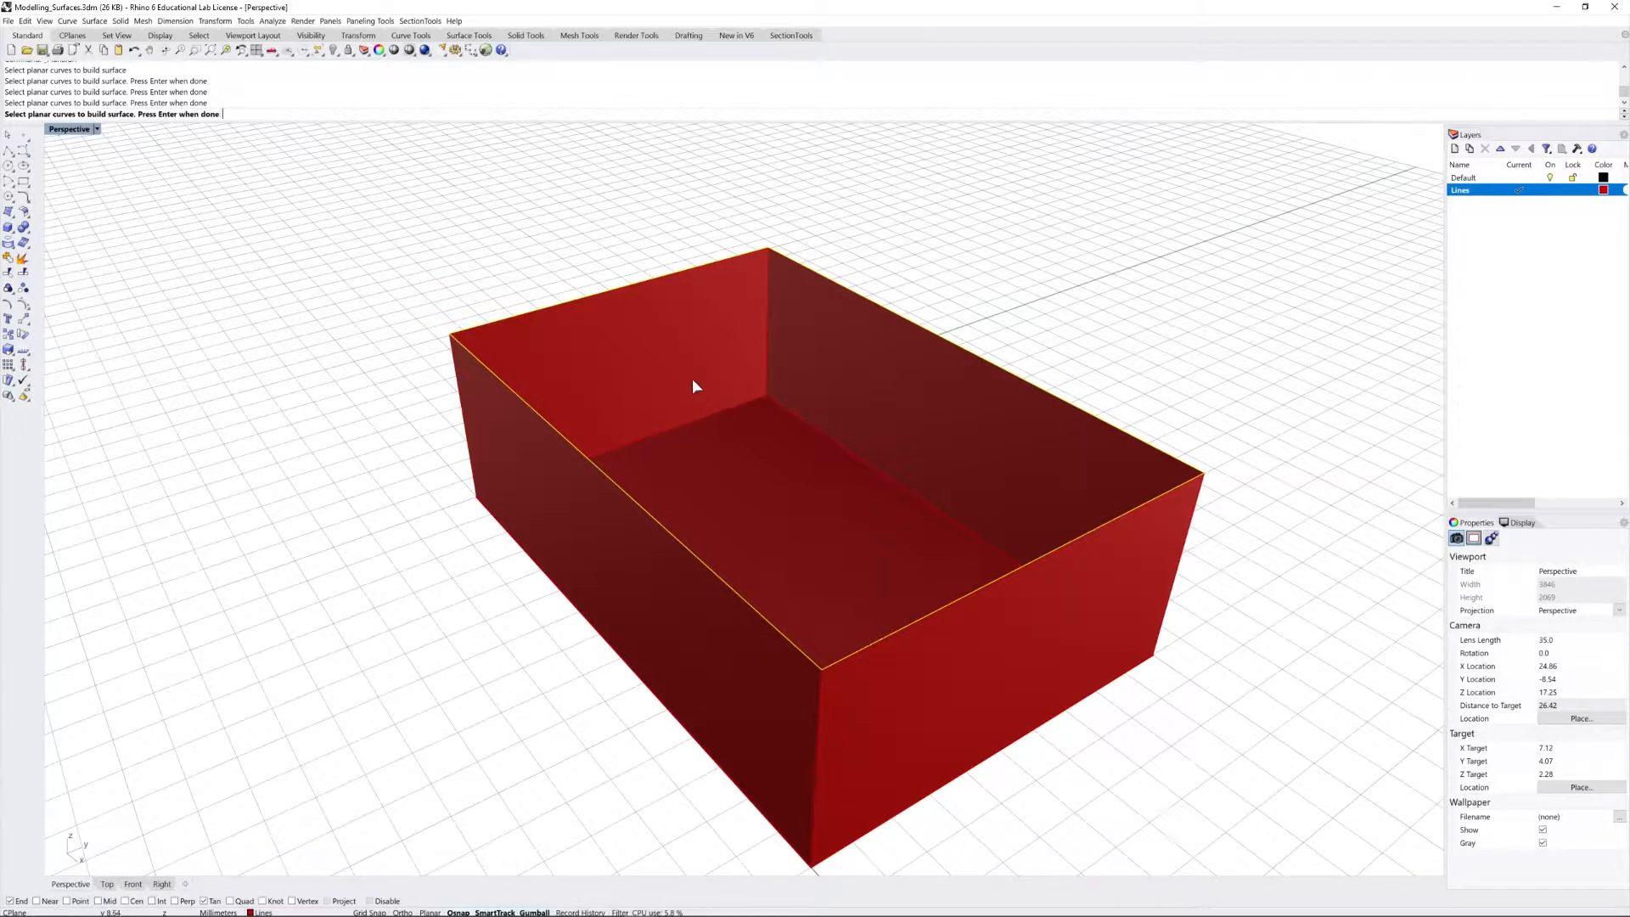
pyautogui.press('Return')
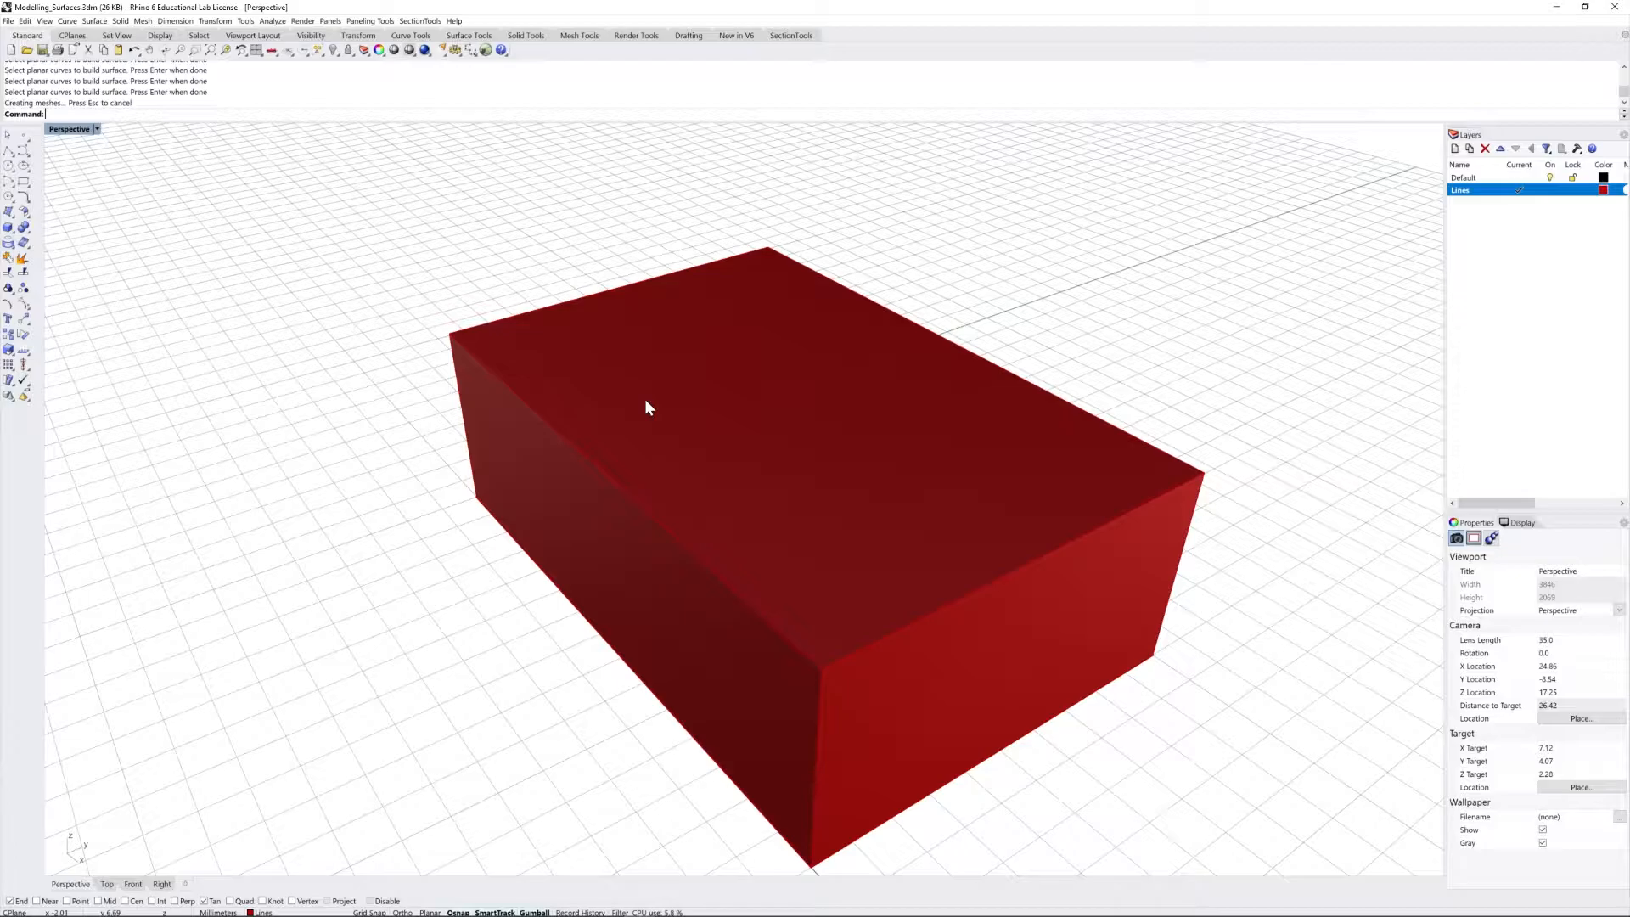
# Step: Inspect the box from several sides and check its wall extrusion and cap surfaces as separate objects
pyautogui.moveTo(1029, 651); pyautogui.dragTo(855, 647, button='right')
pyautogui.moveTo(679, 614); pyautogui.dragTo(802, 643, button='right')
pyautogui.scroll(-4, 917, 594)
pyautogui.moveTo(1165, 753); pyautogui.dragTo(909, 731)
pyautogui.moveTo(1142, 595); pyautogui.dragTo(1024, 508)
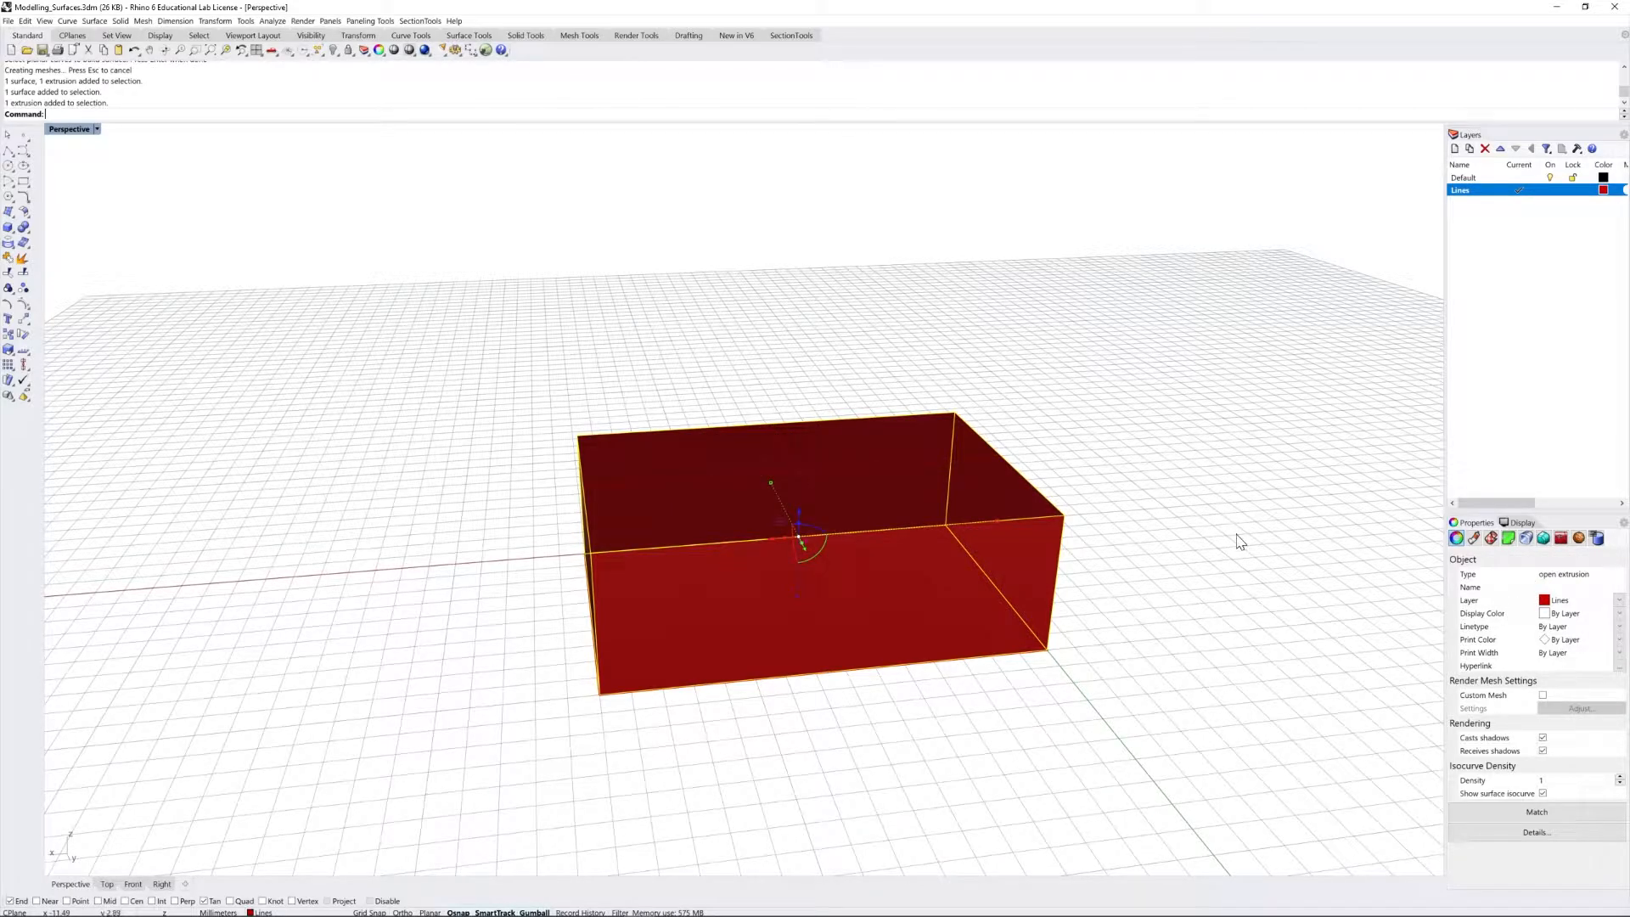
pyautogui.click(1236, 540)
pyautogui.click(960, 473)
pyautogui.click(1042, 571)
# Step: Join the top surface, bottom surface and wall extrusion into one closed polysurface
pyautogui.click(883, 486)
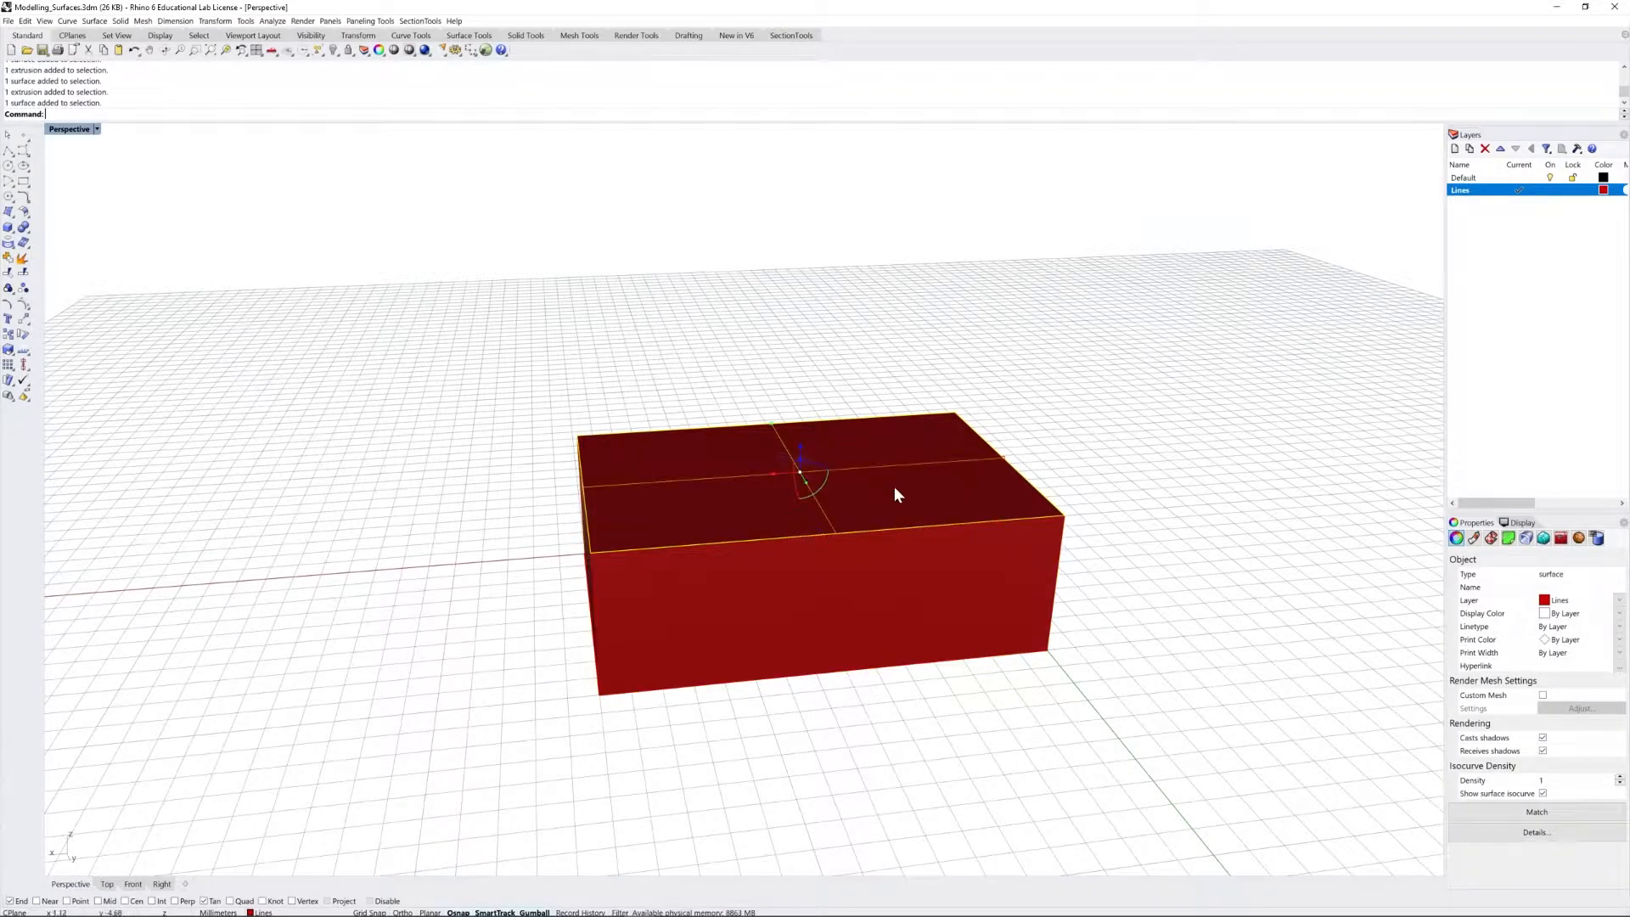
pyautogui.moveTo(1051, 673); pyautogui.dragTo(867, 591, button='right')
pyautogui.keyDown('shift'); pyautogui.click(877, 588); pyautogui.keyUp('shift')
pyautogui.keyDown('shift'); pyautogui.click(1046, 509); pyautogui.keyUp('shift')
pyautogui.moveTo(1107, 407); pyautogui.dragTo(1093, 488, button='right')
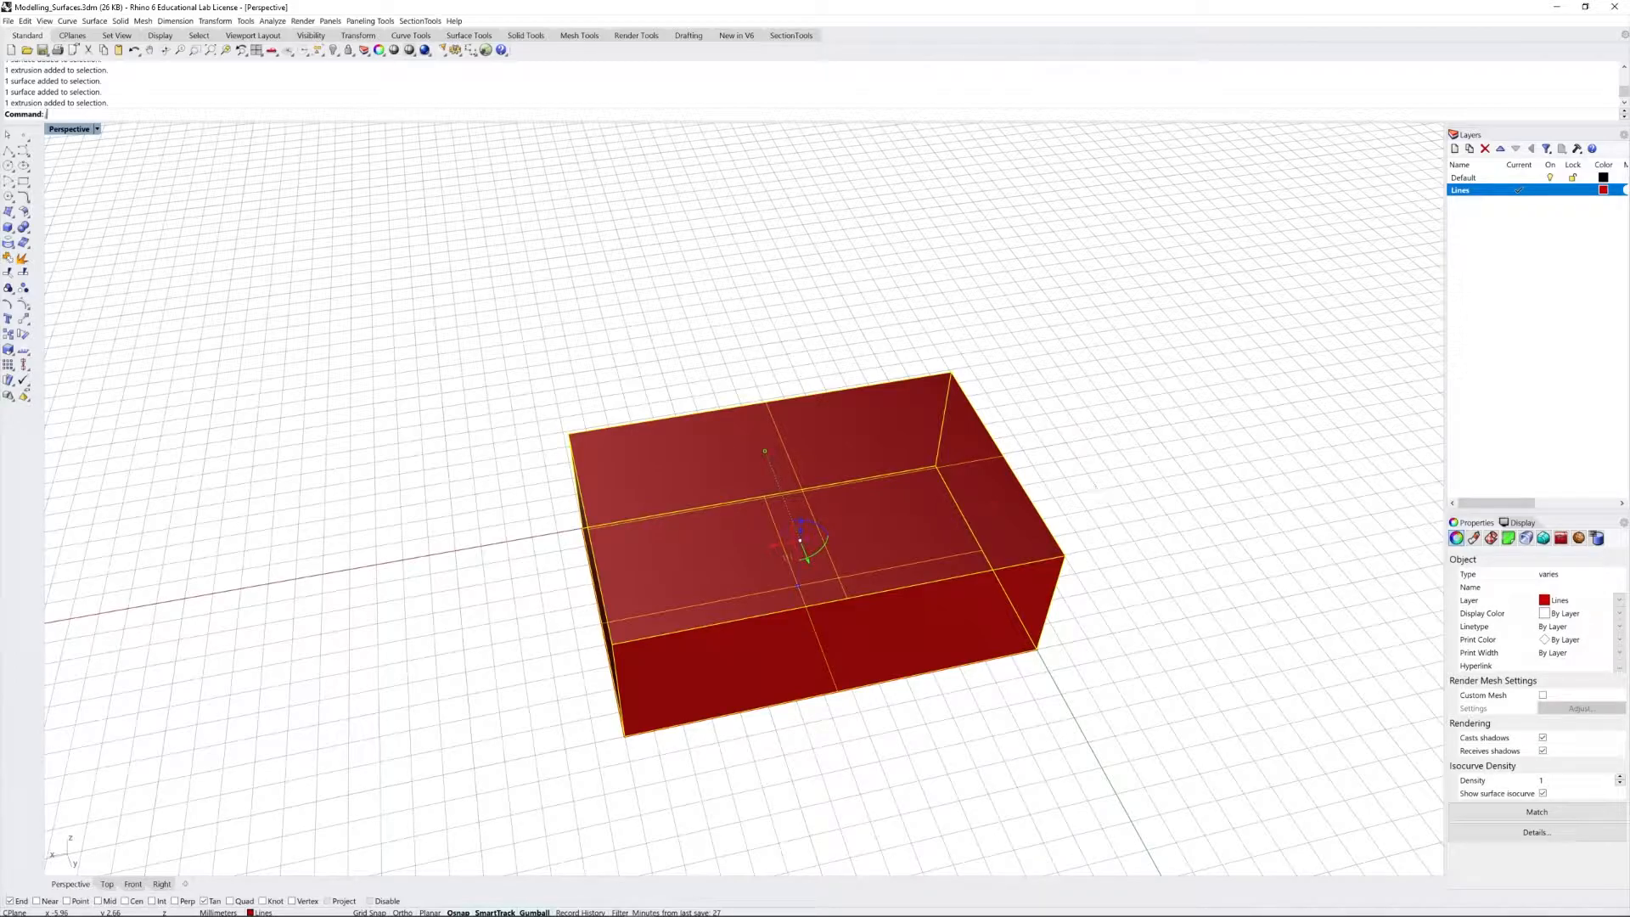
pyautogui.press('Return')
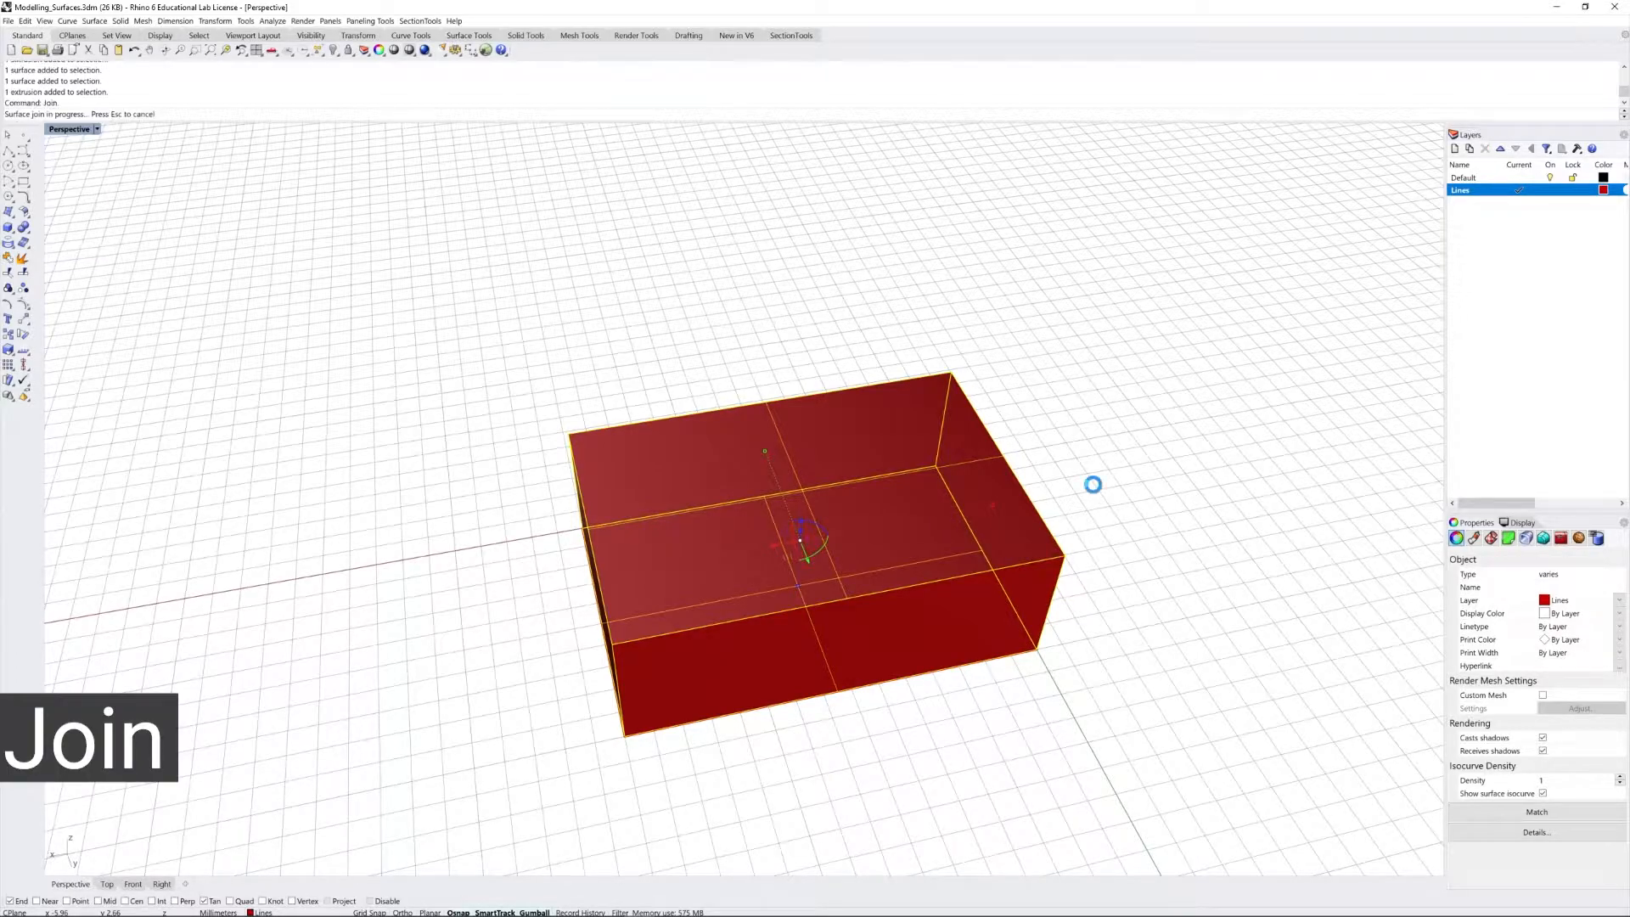
pyautogui.moveTo(904, 492); pyautogui.dragTo(929, 486, button='right')
pyautogui.click(1104, 458)
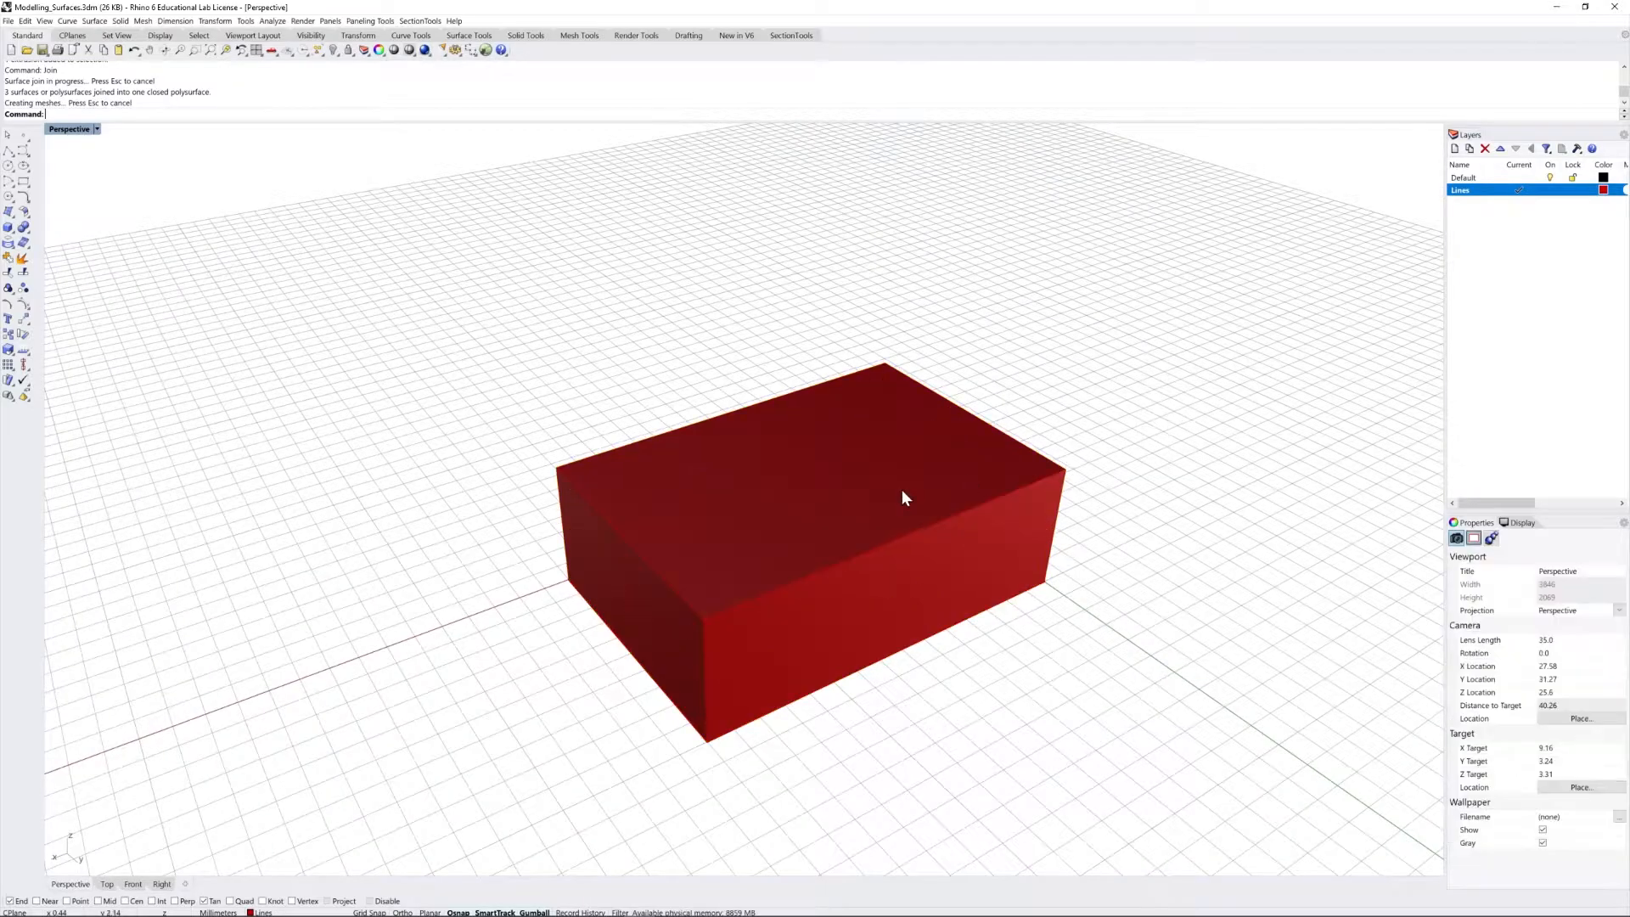
pyautogui.click(899, 491)
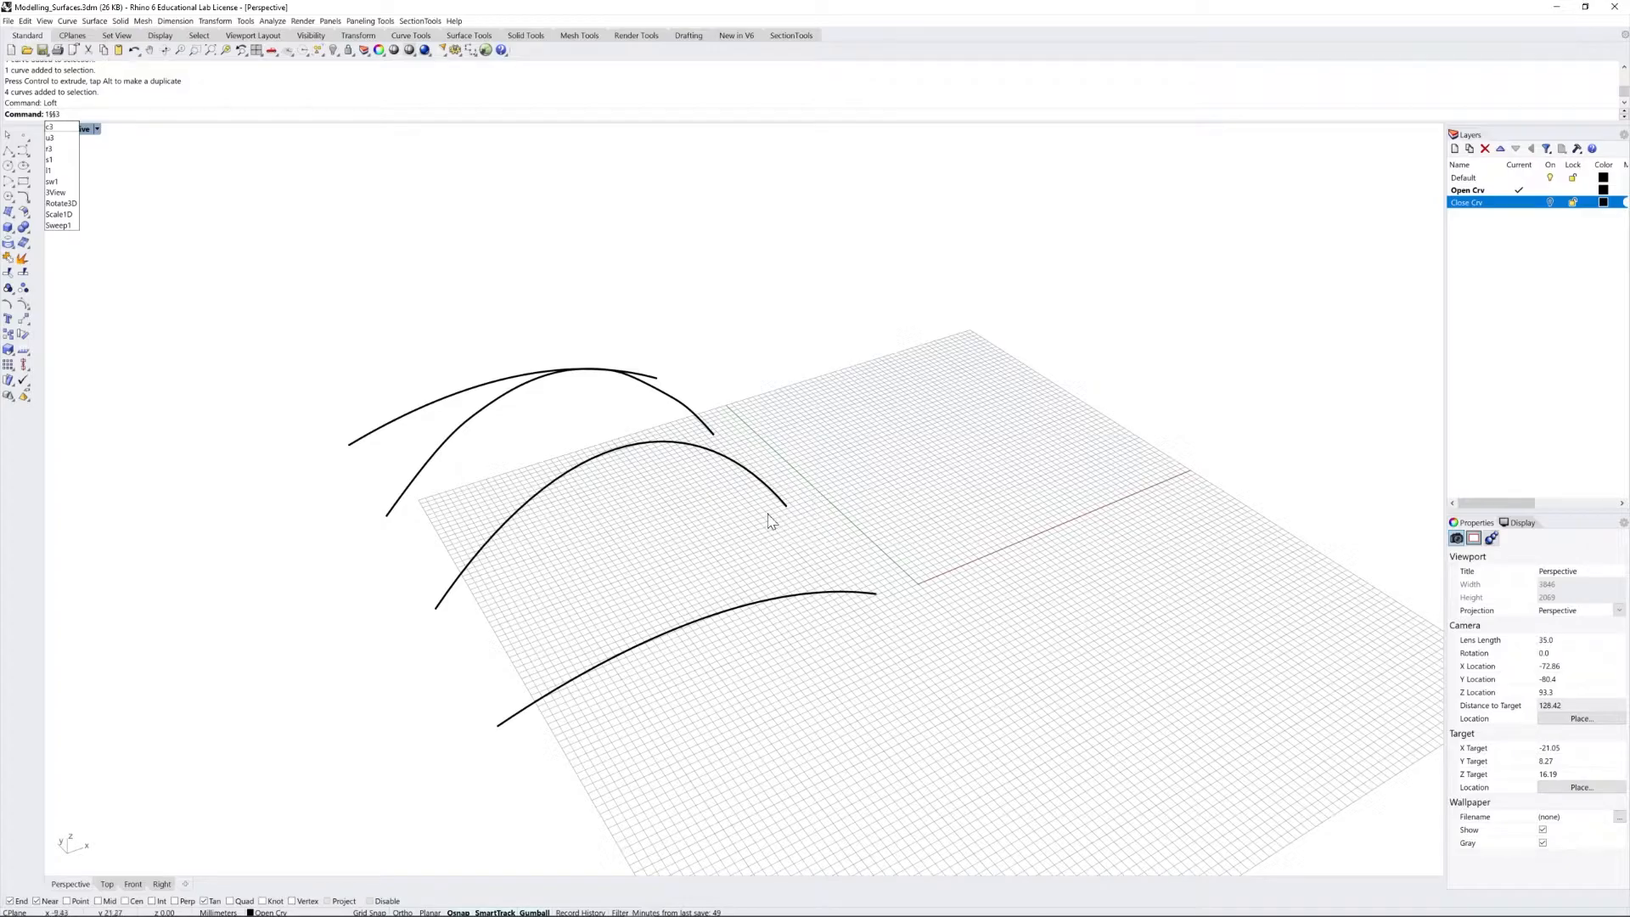
# Step: Loft a surface through the four open arched curves using the Uniform style and the Do not simplify option
pyautogui.moveTo(739, 455); pyautogui.dragTo(846, 484, button='right')
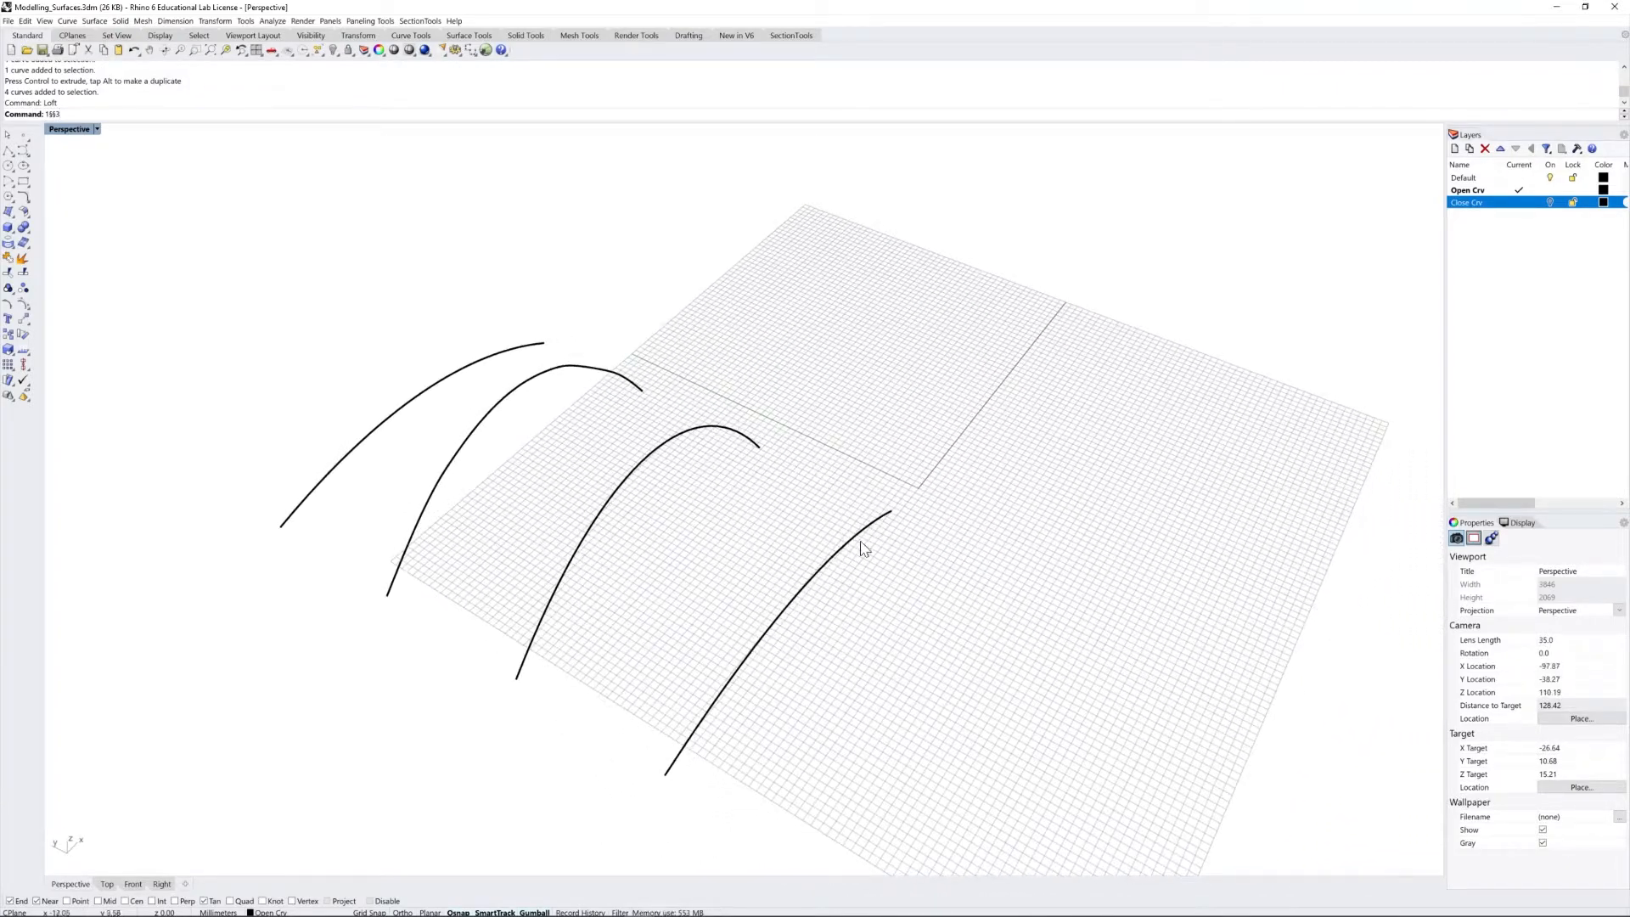
pyautogui.moveTo(857, 553); pyautogui.dragTo(851, 553, button='right')
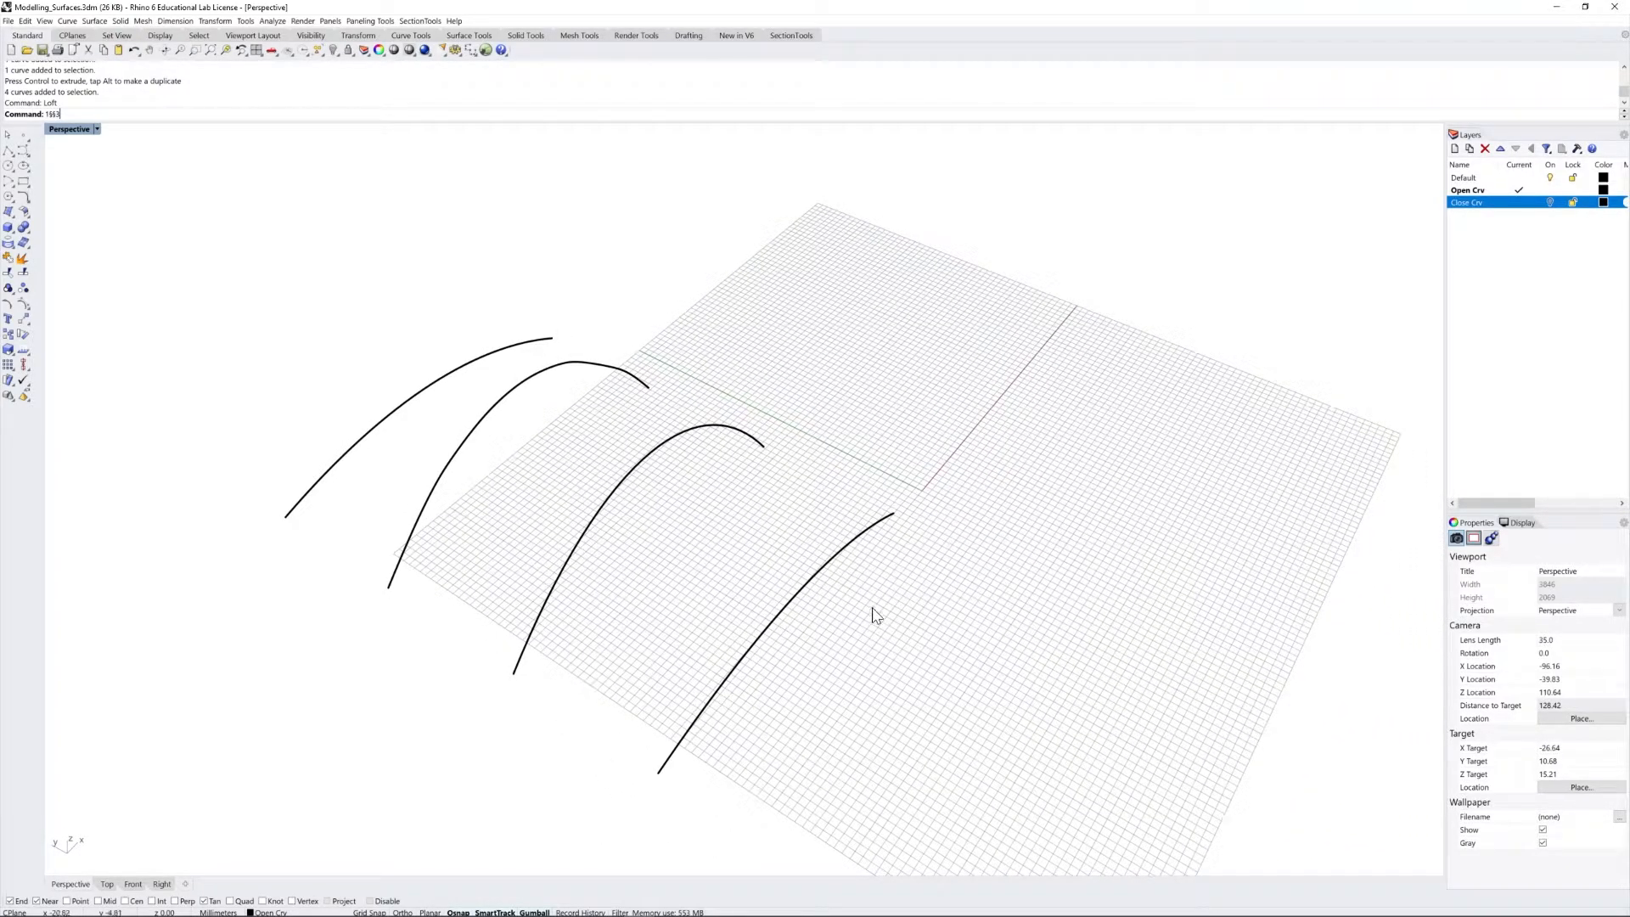
pyautogui.write('loft')
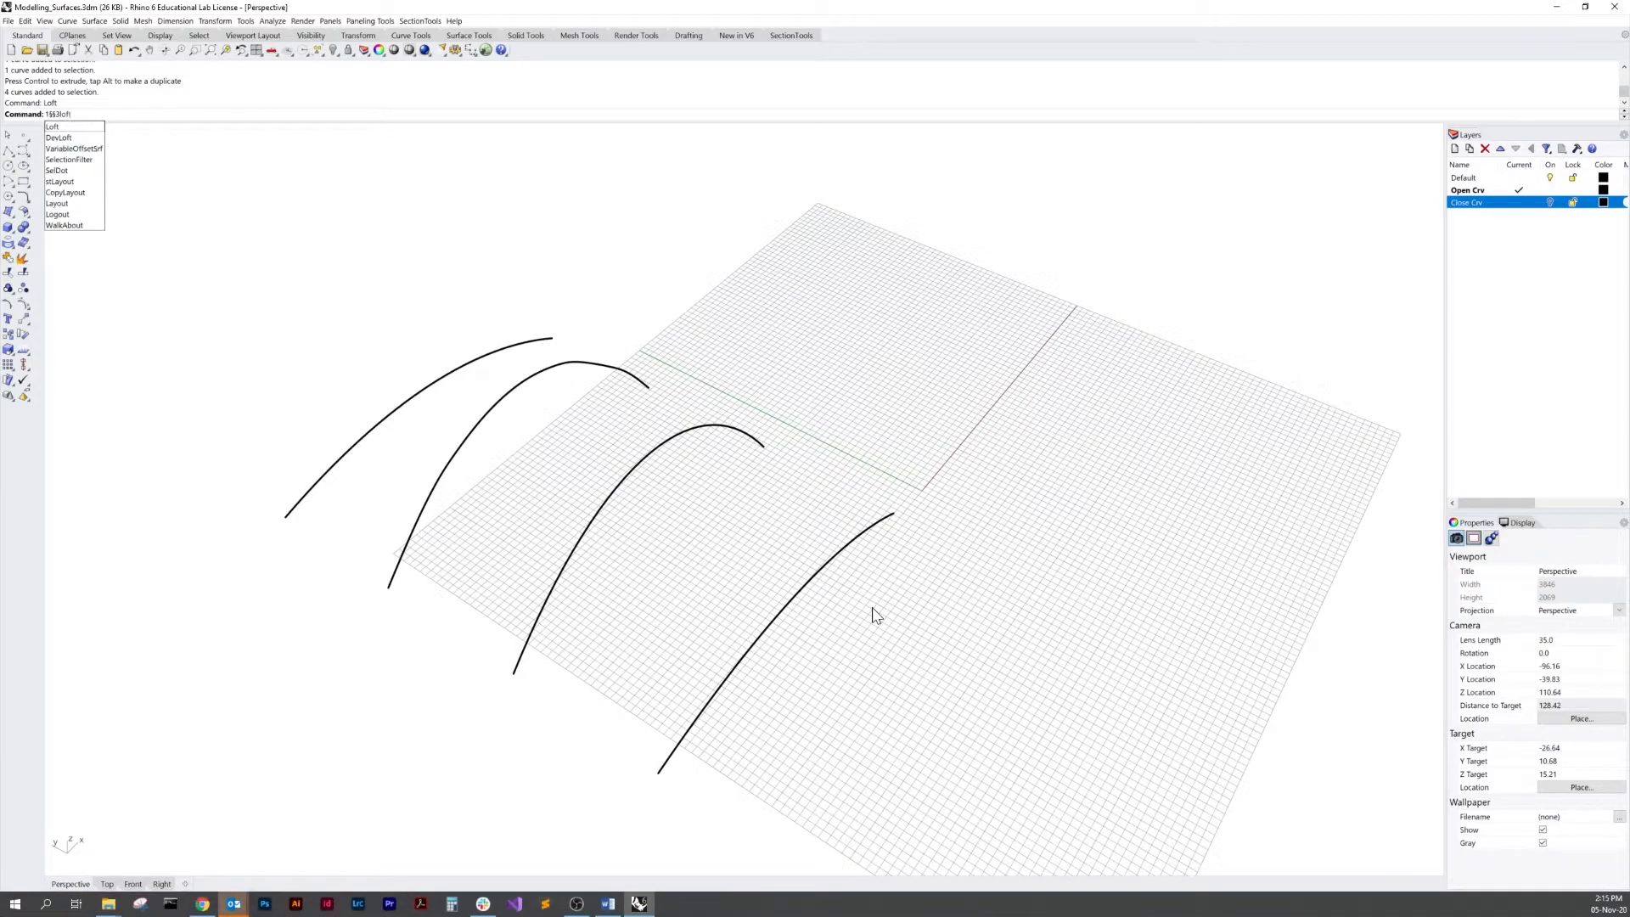
pyautogui.press('Return')
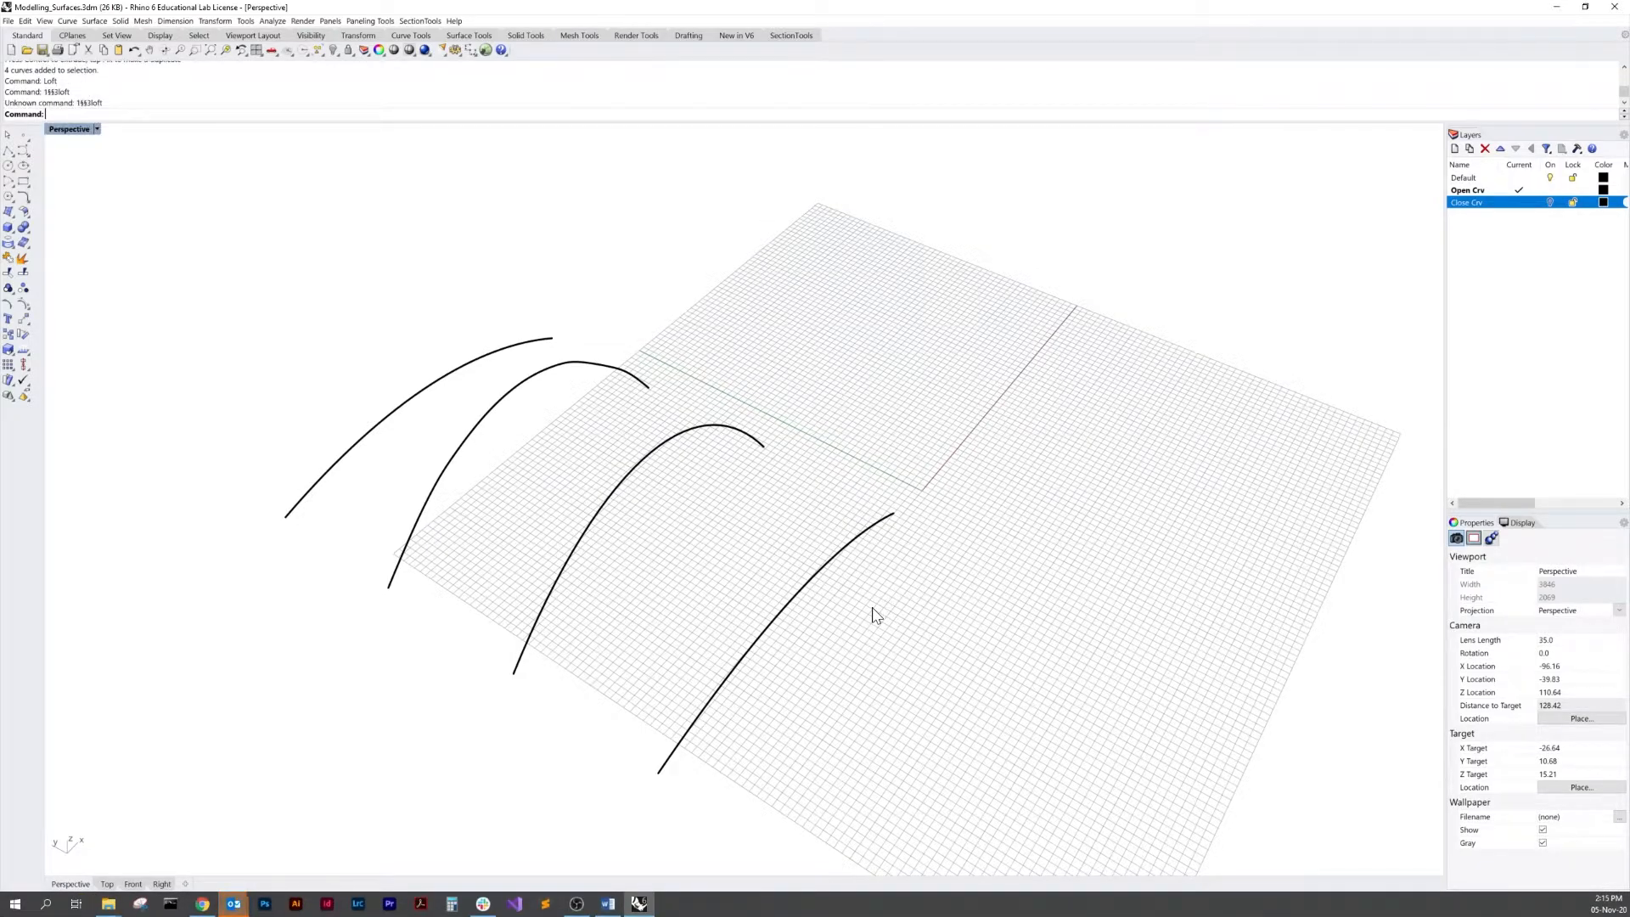
pyautogui.write('loft')
pyautogui.press('Return')
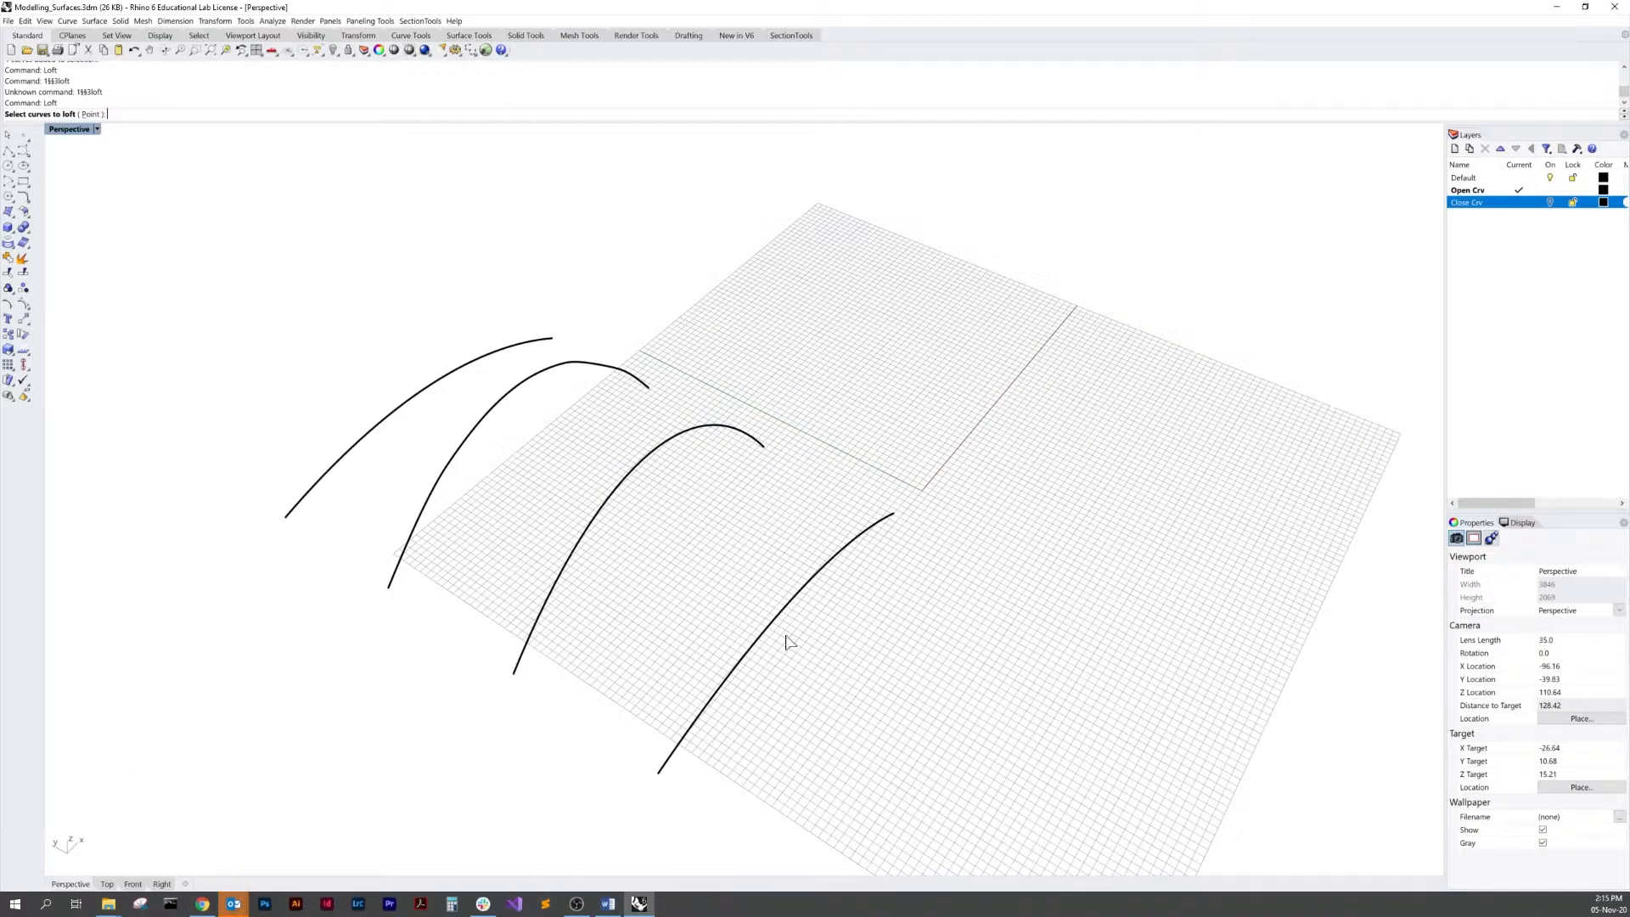
pyautogui.moveTo(798, 654); pyautogui.dragTo(349, 378)
pyautogui.press('Return')
pyautogui.moveTo(638, 541); pyautogui.dragTo(764, 562, button='right')
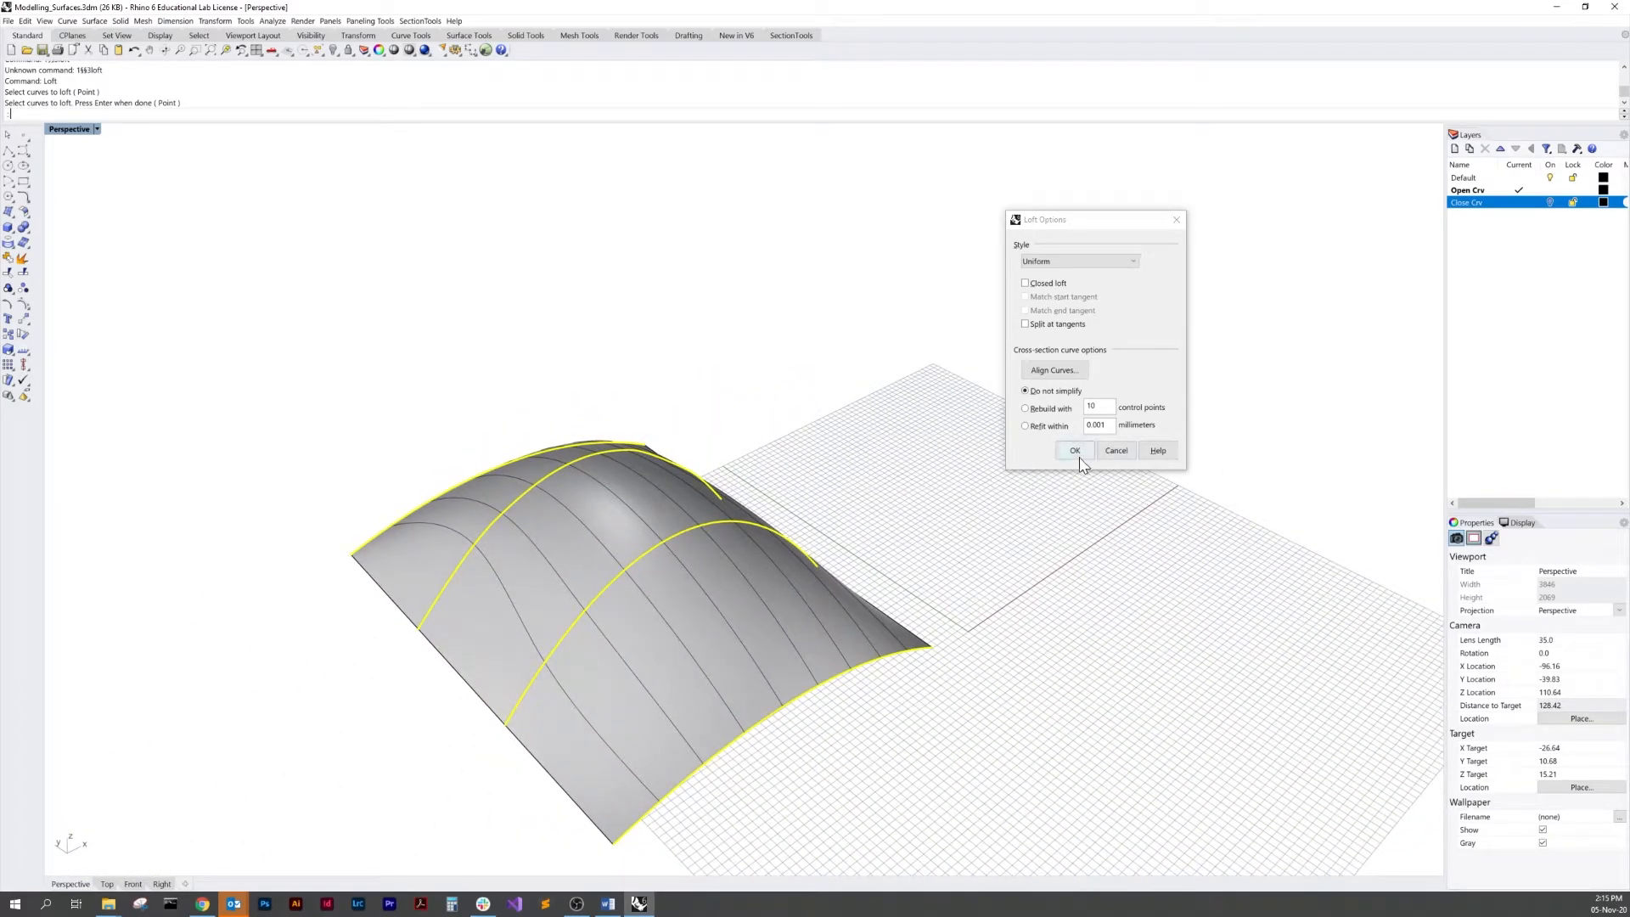
pyautogui.click(1075, 451)
pyautogui.moveTo(854, 483)
pyautogui.mouseDown(button='right')
pyautogui.moveTo(889, 494)
pyautogui.moveTo(855, 542)
pyautogui.moveTo(870, 499)
pyautogui.mouseUp(button='right')
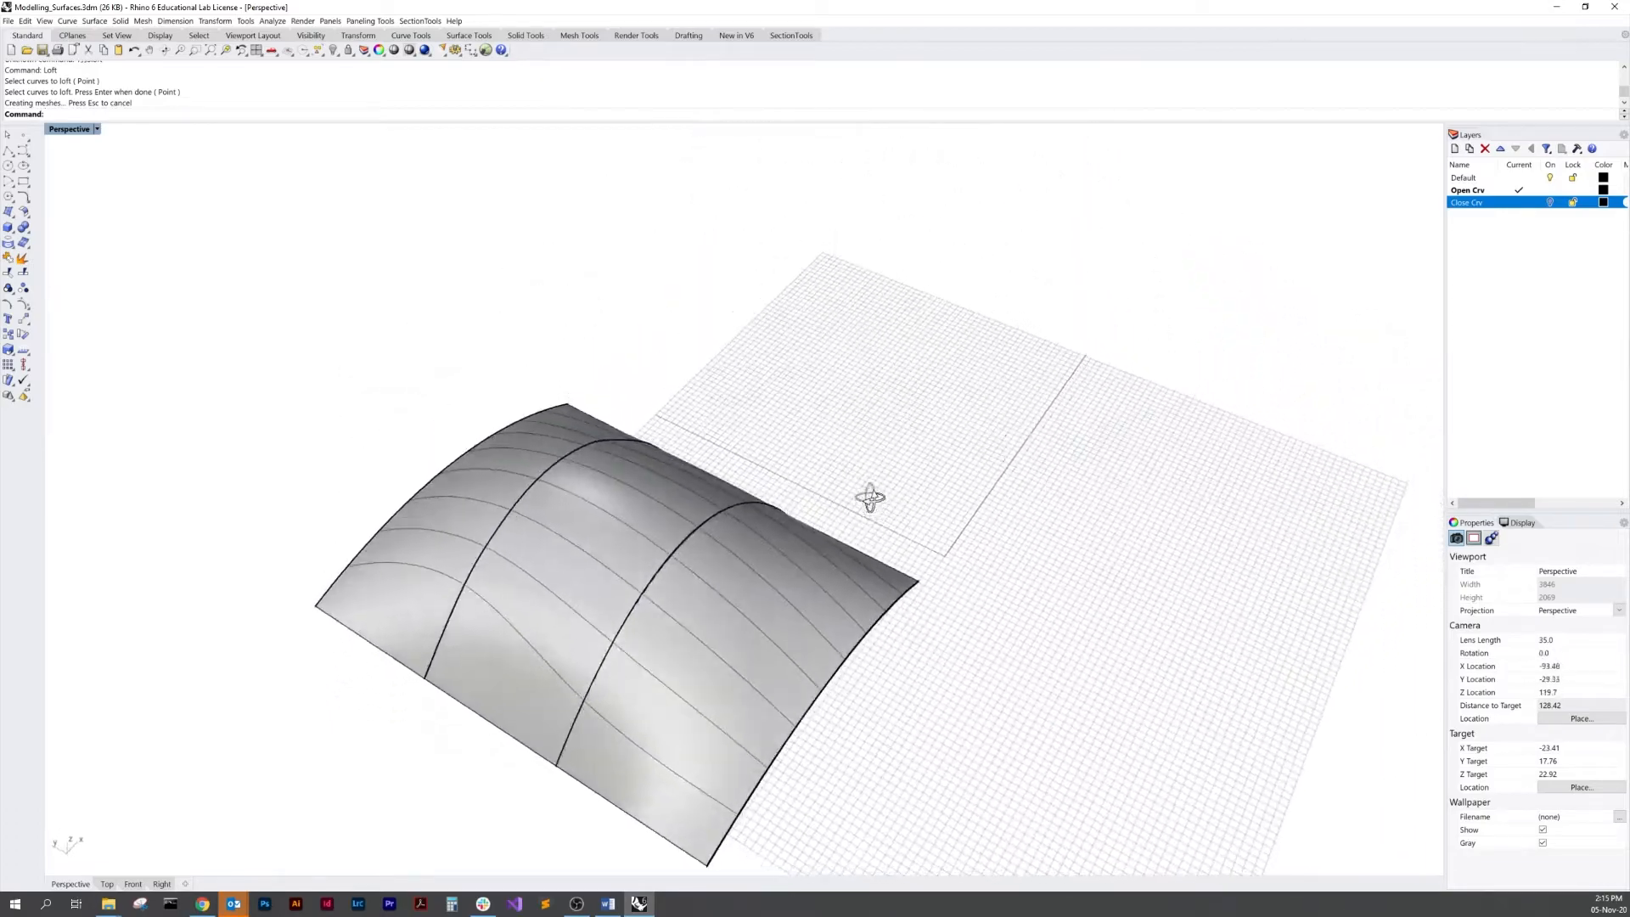
pyautogui.click(773, 626)
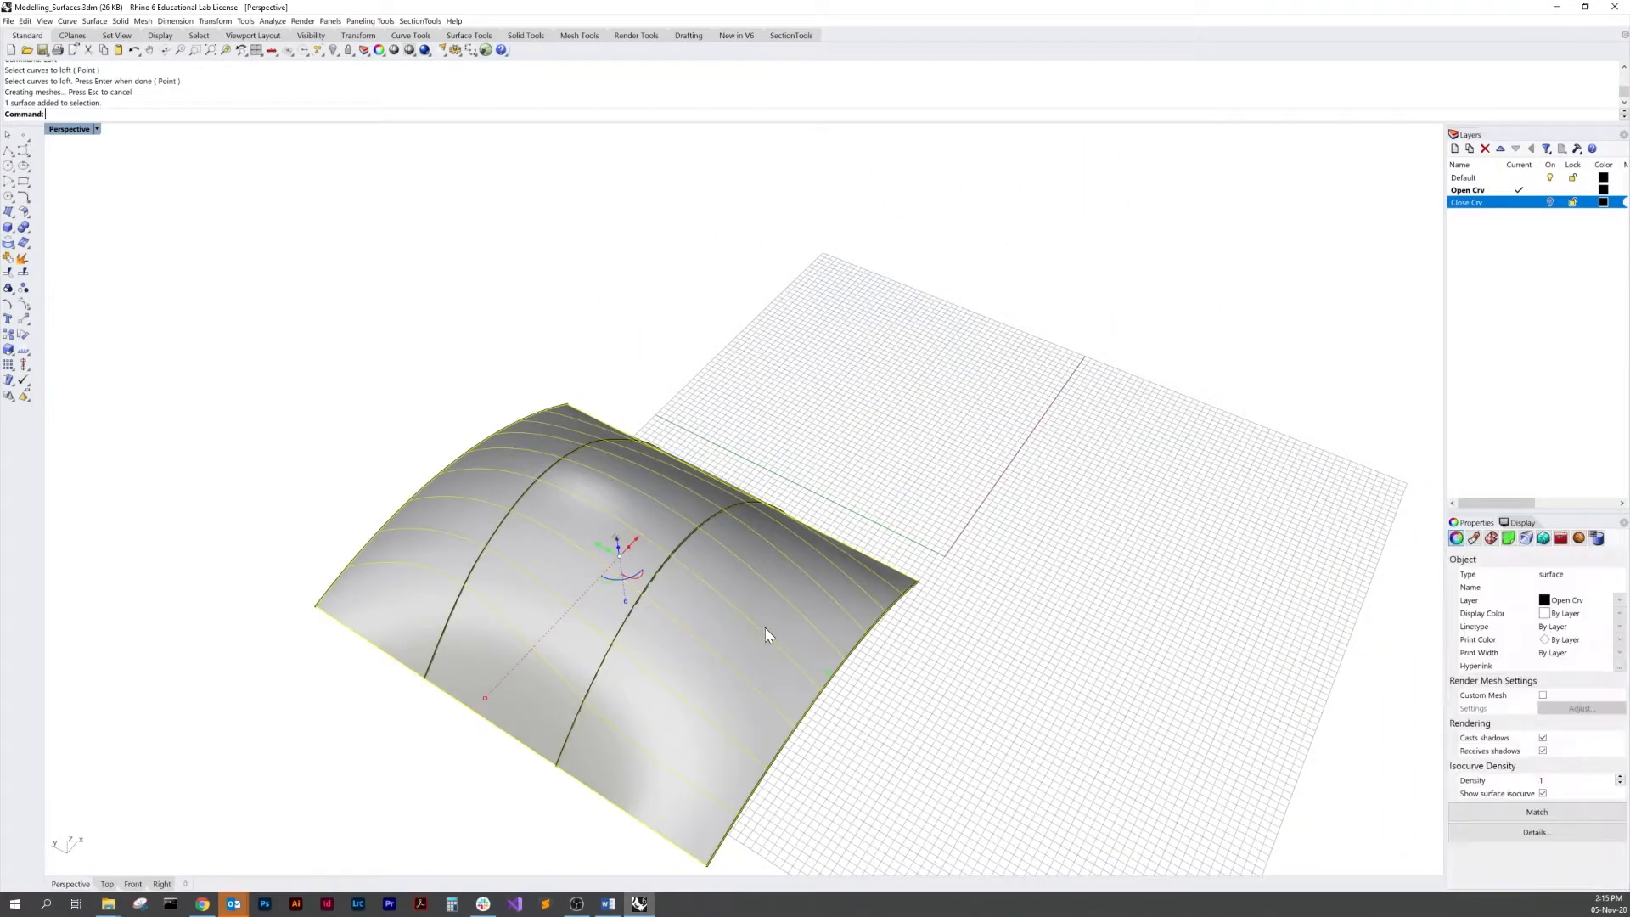
# Step: Delete the lofted surface and turn on the control points of the four arched curves to compare their structure
pyautogui.press('Delete')
pyautogui.moveTo(879, 729); pyautogui.dragTo(342, 471)
pyautogui.click(23, 307)
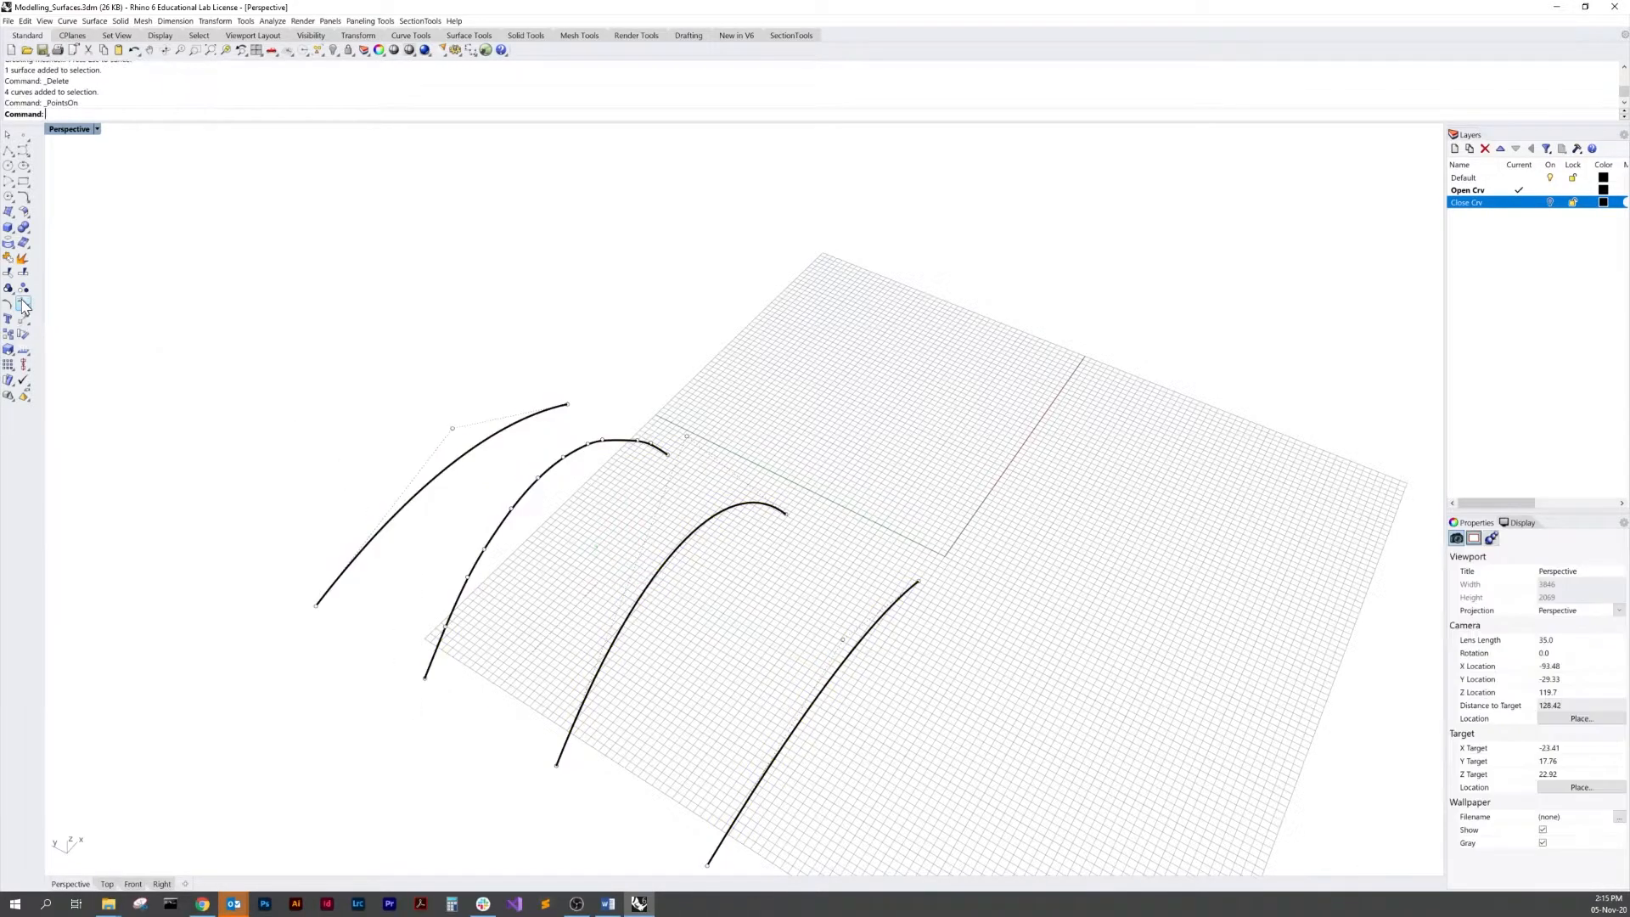
pyautogui.moveTo(688, 527); pyautogui.dragTo(707, 488, button='right')
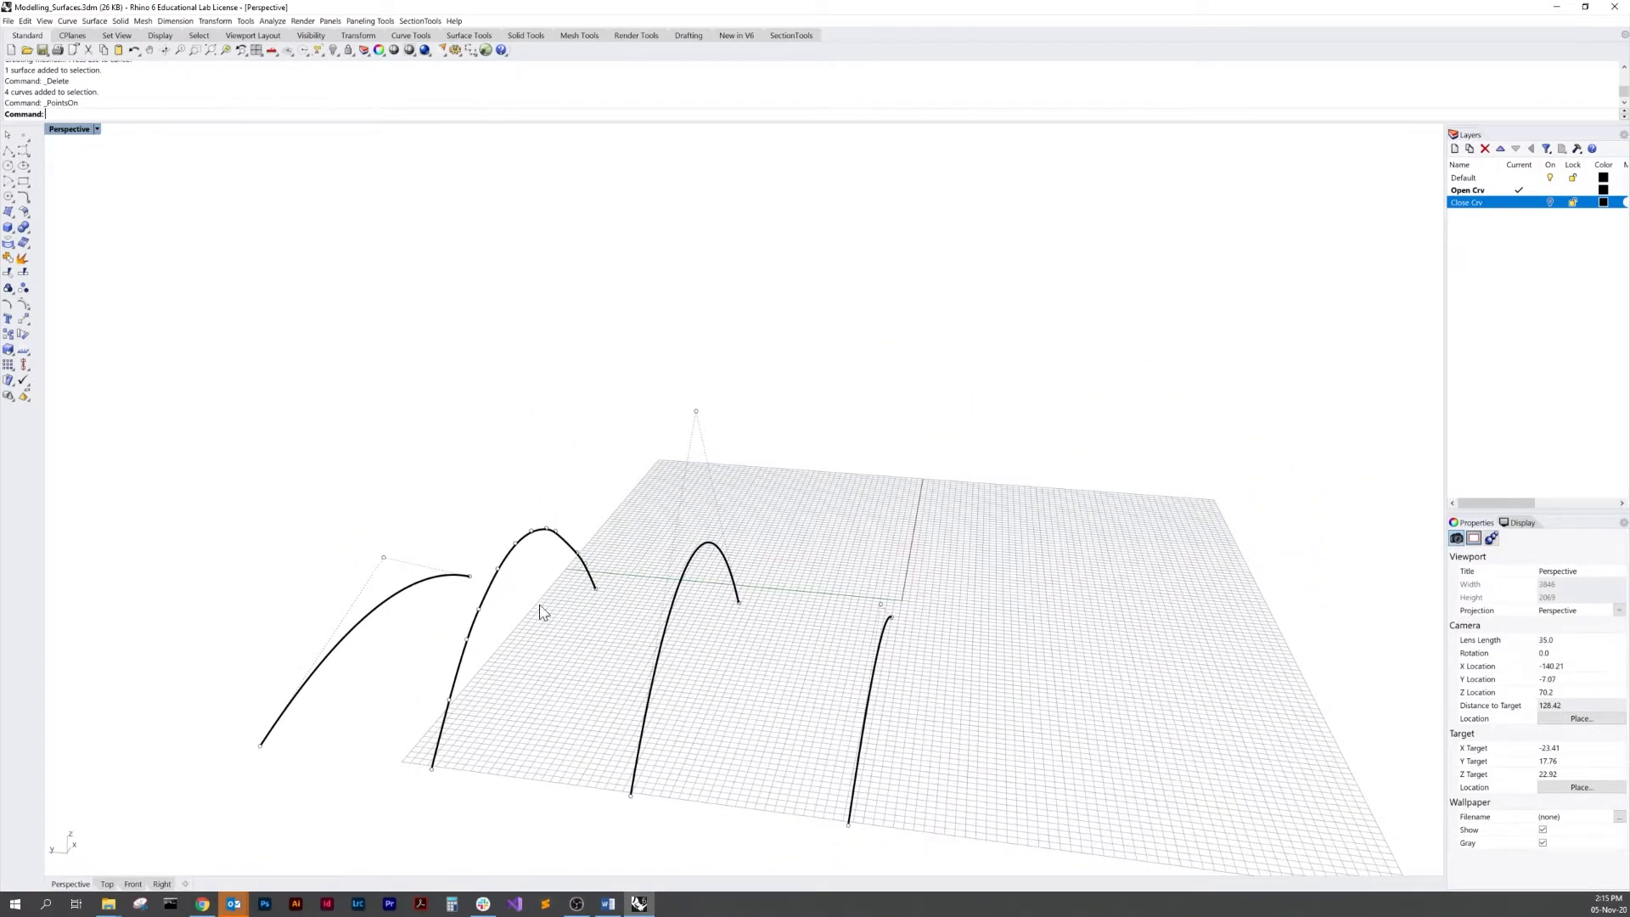
pyautogui.scroll(3, 542, 604)
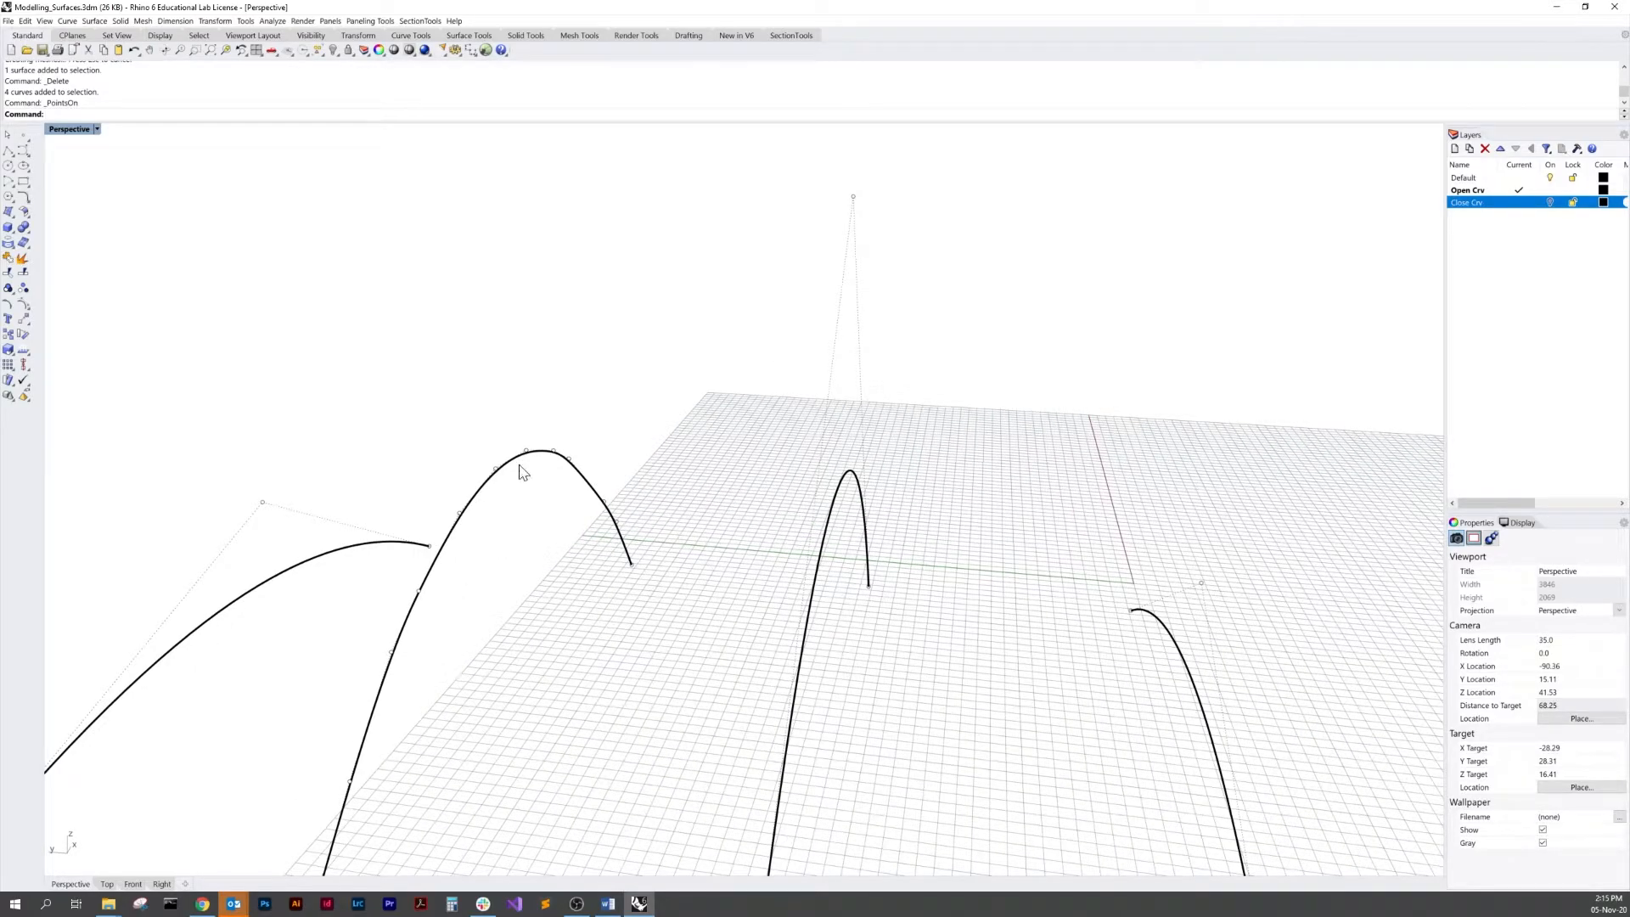
pyautogui.scroll(-3, 582, 521)
pyautogui.moveTo(582, 521)
pyautogui.mouseDown(button='right')
pyautogui.moveTo(538, 531)
pyautogui.moveTo(557, 509)
pyautogui.moveTo(576, 535)
pyautogui.mouseUp(button='right')
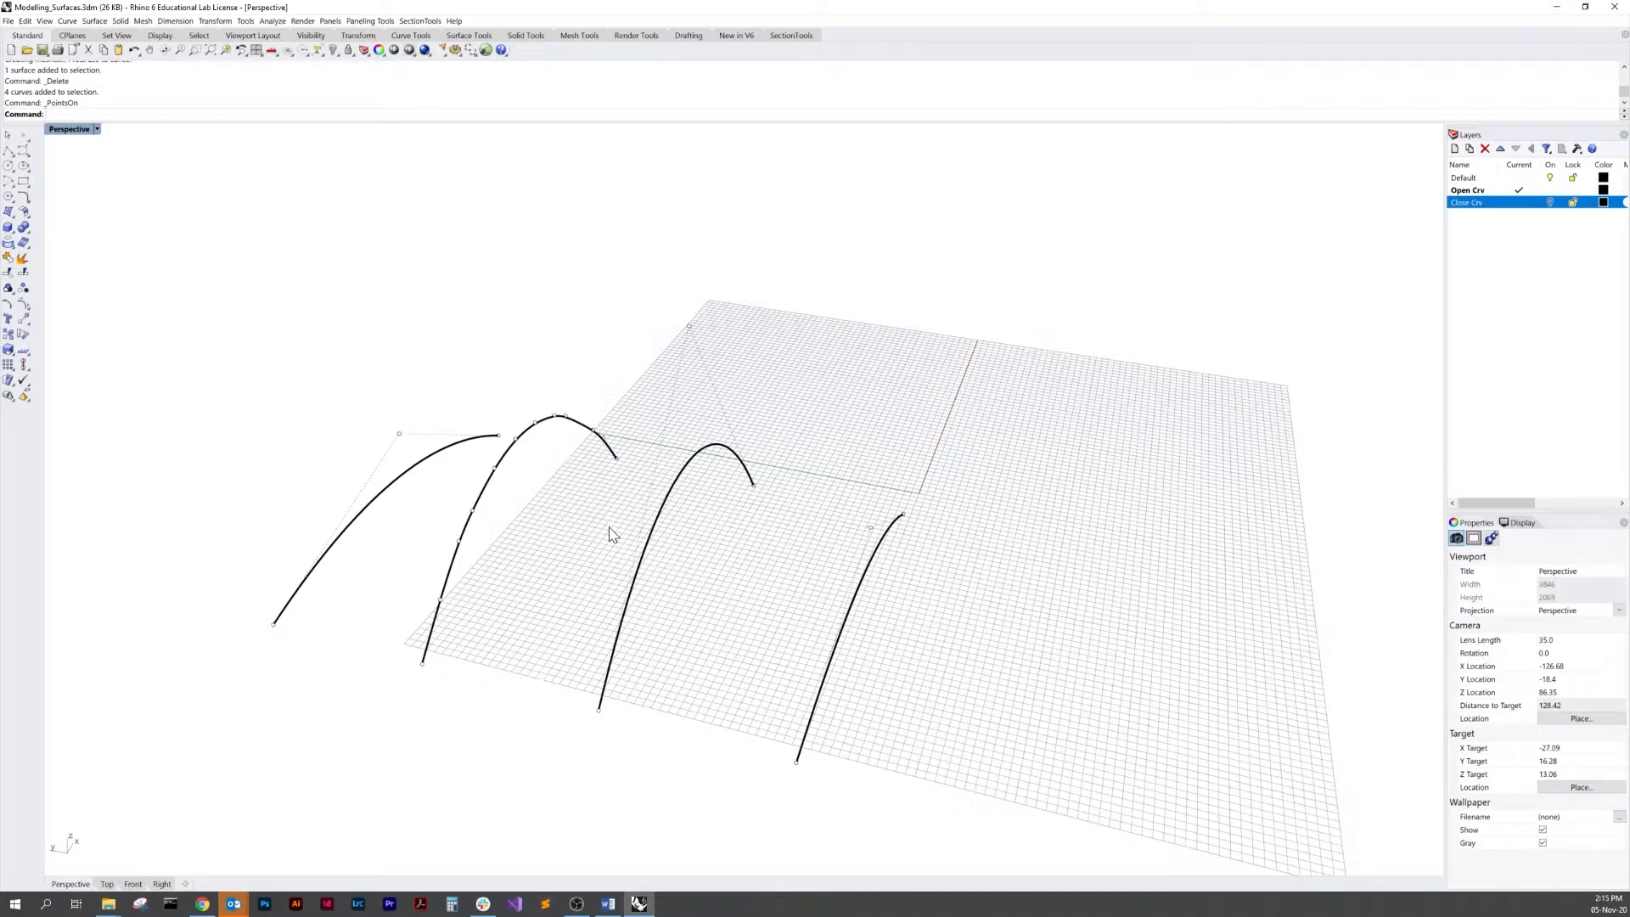
# Step: Replace the second arch, which has many control points, with a copy of the third arch placed at its position
pyautogui.moveTo(564, 522); pyautogui.dragTo(458, 499)
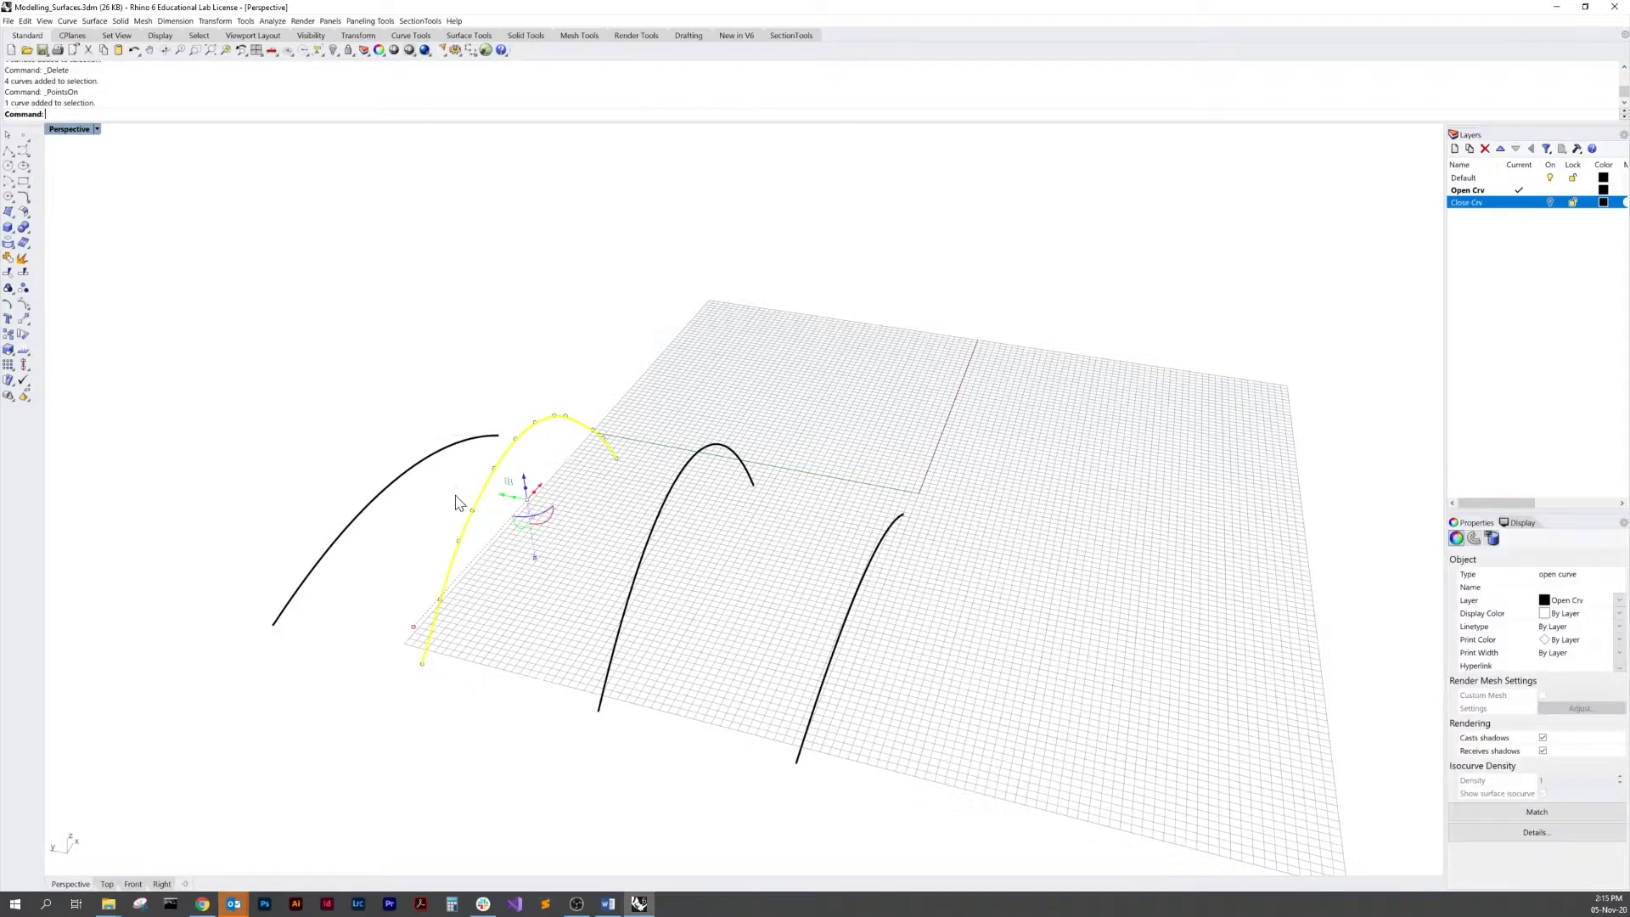
pyautogui.press('Delete')
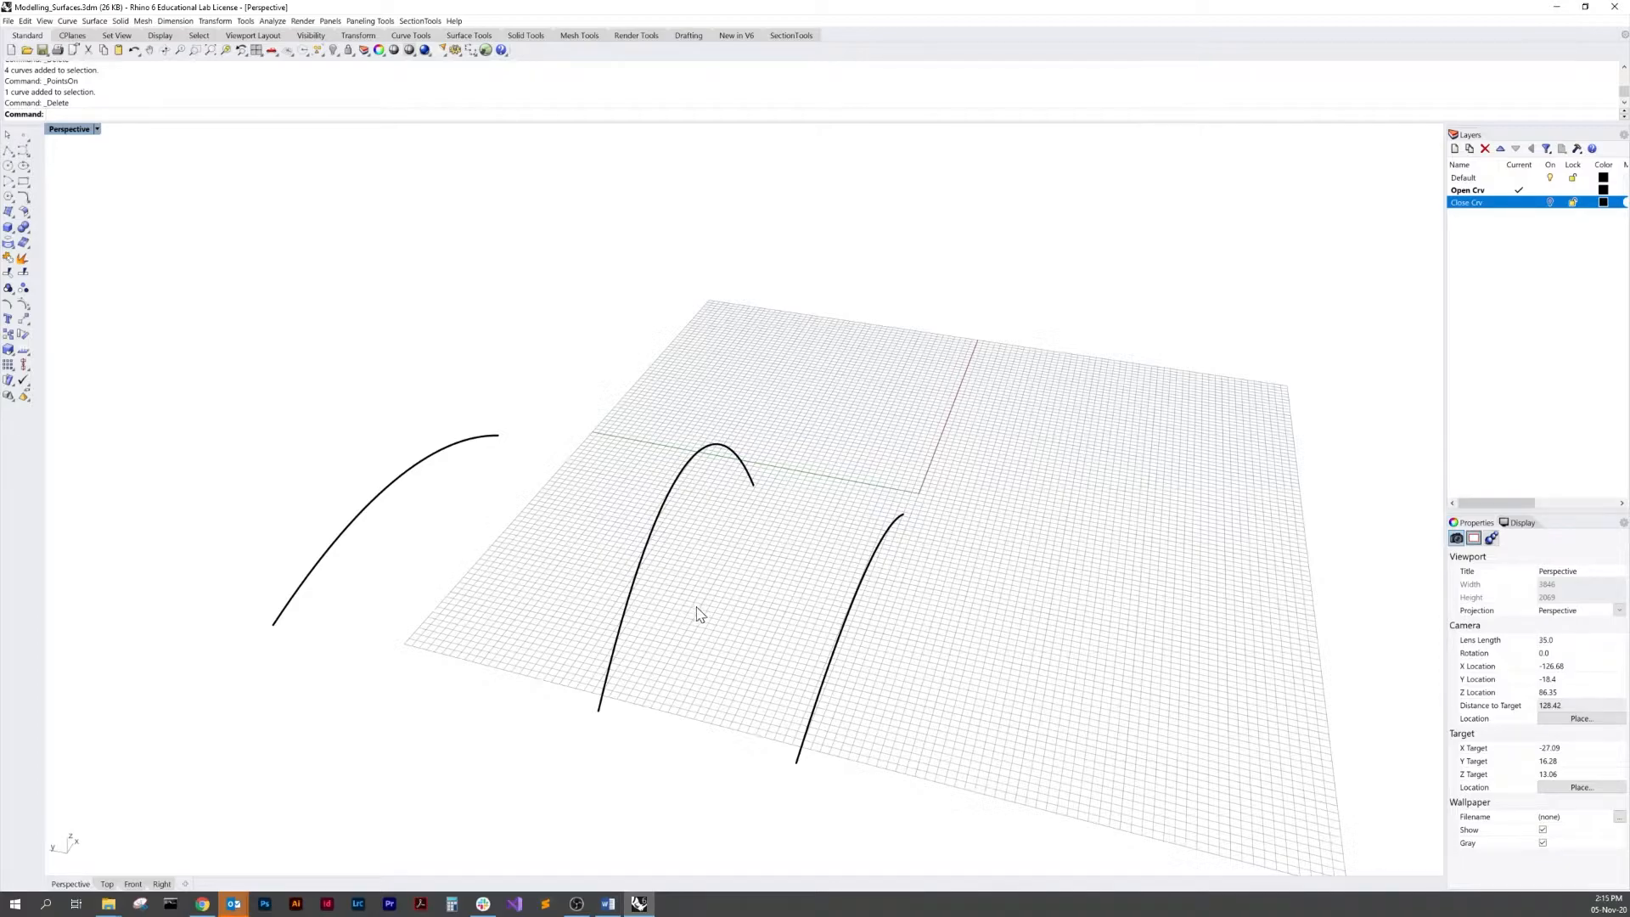
pyautogui.moveTo(696, 614); pyautogui.dragTo(551, 574)
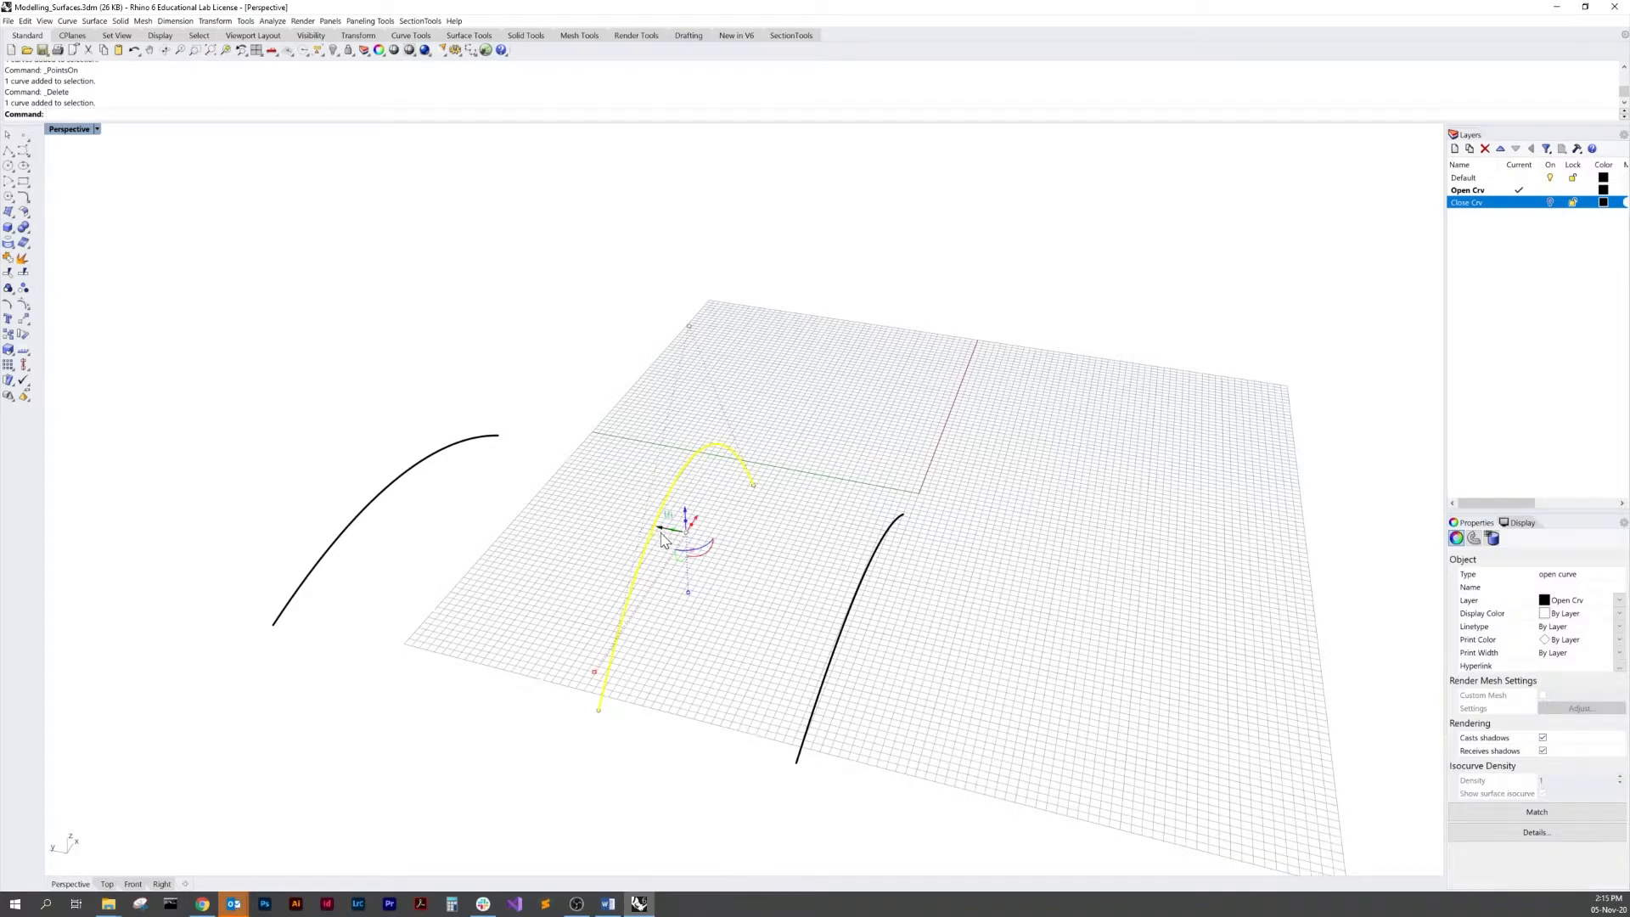
pyautogui.moveTo(662, 533); pyautogui.dragTo(496, 523)
pyautogui.press('alt')
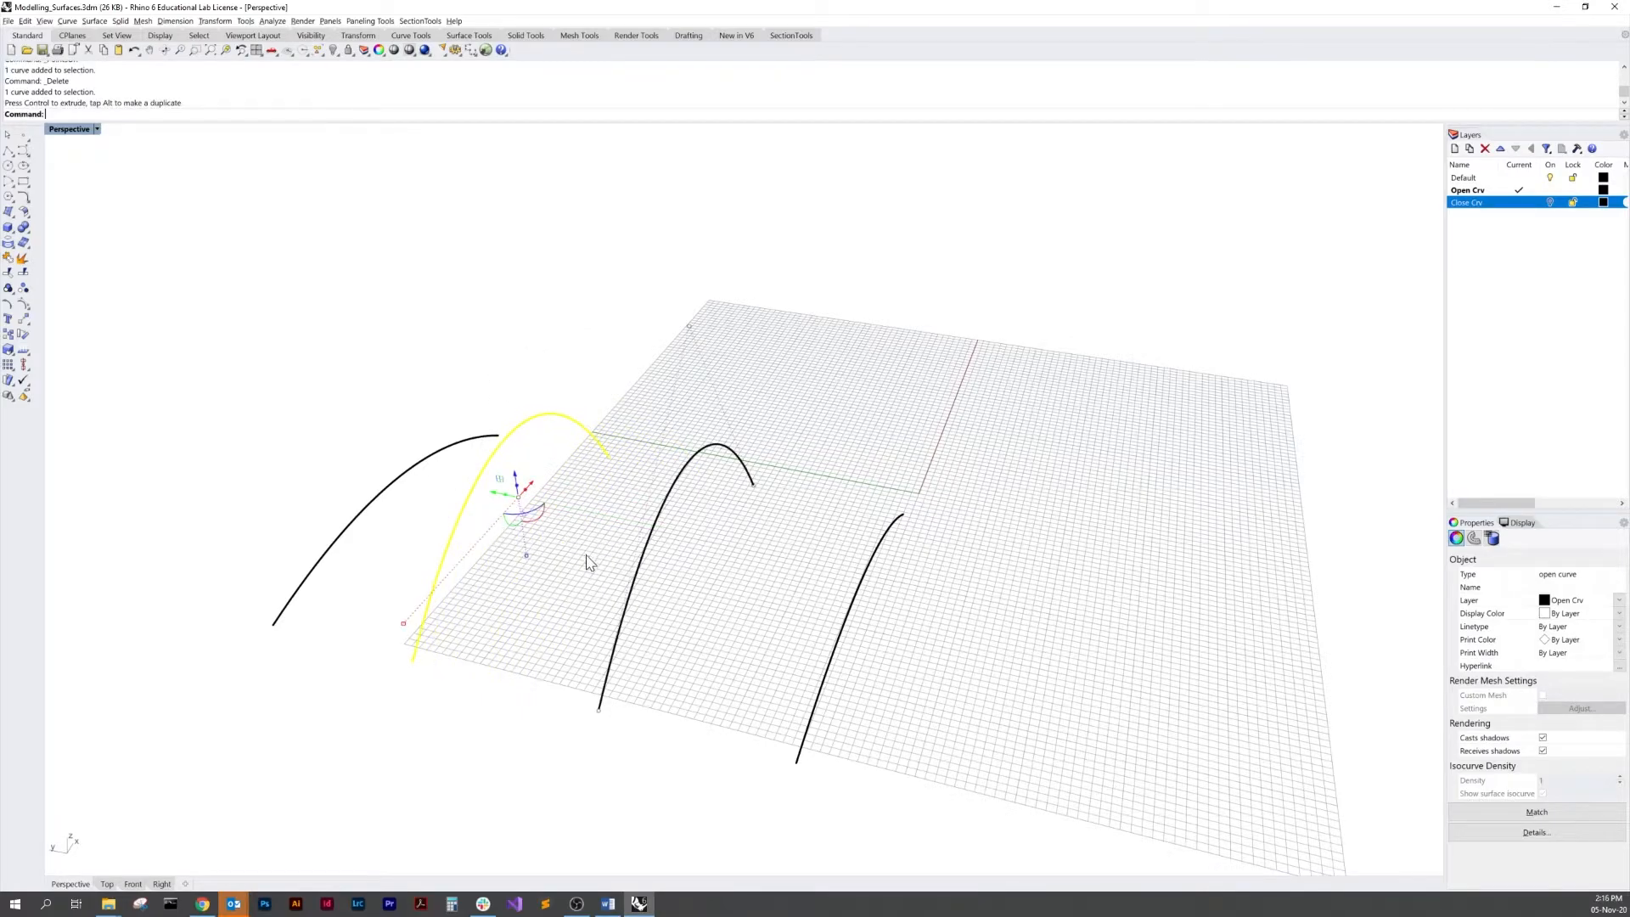
pyautogui.click(749, 592)
# Step: Reshape the copied arch by moving its apex control point down so the curve becomes lower
pyautogui.moveTo(743, 592); pyautogui.dragTo(594, 509, button='right')
pyautogui.click(513, 453)
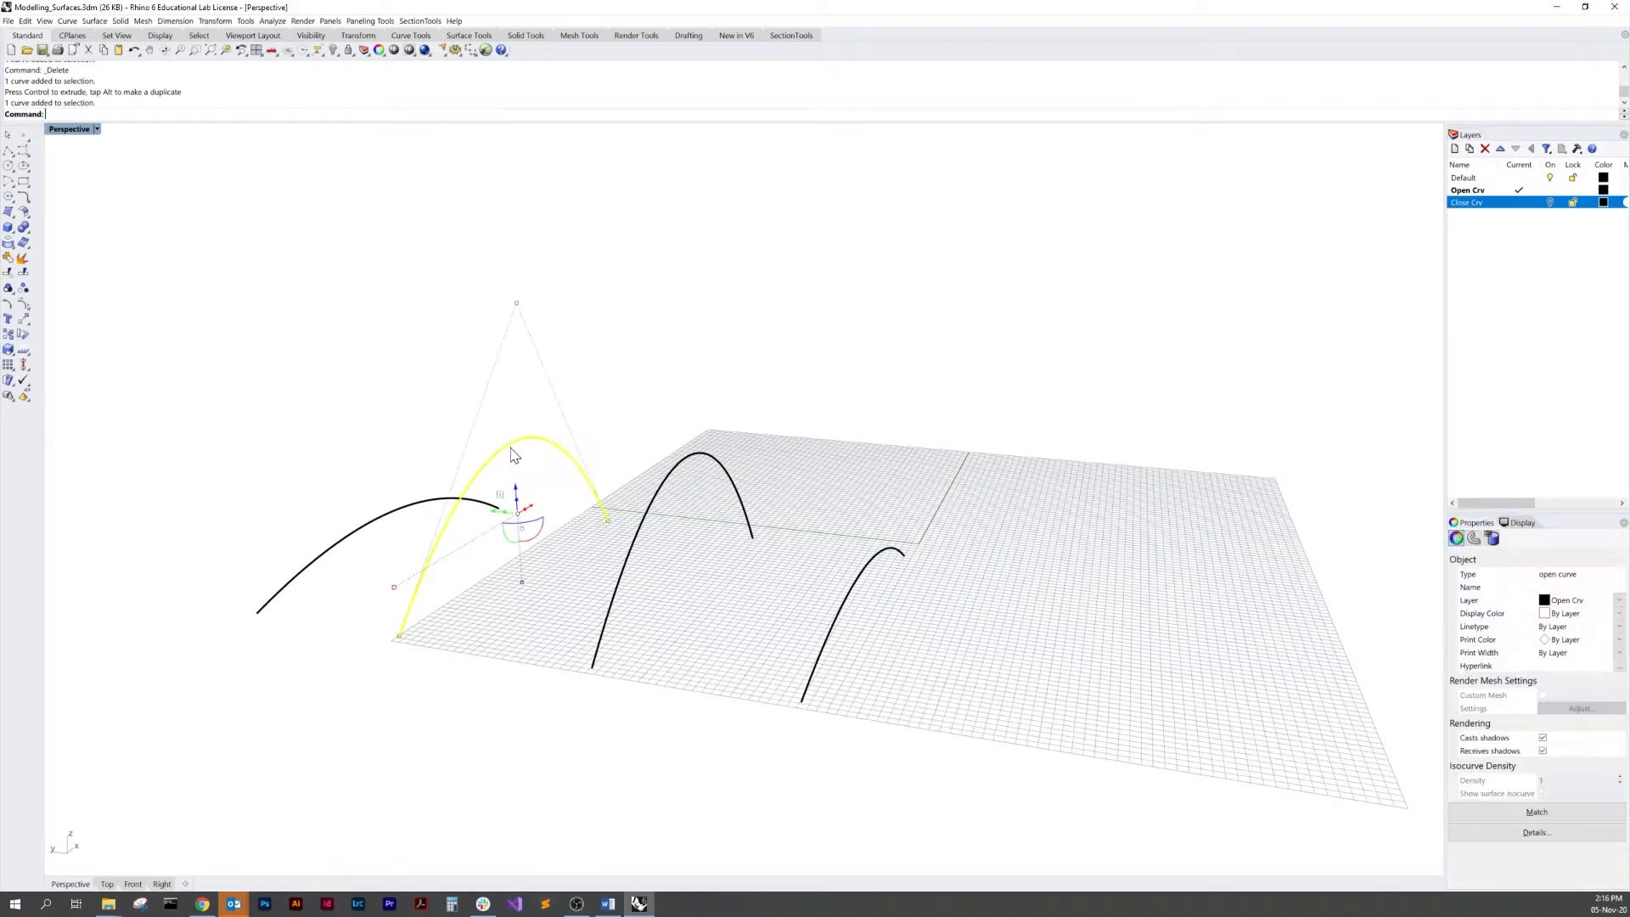
pyautogui.click(516, 303)
pyautogui.moveTo(516, 280); pyautogui.dragTo(545, 378)
# Step: Loft a surface through the four arched curves, including the reshaped copy
pyautogui.moveTo(640, 359); pyautogui.dragTo(821, 518, button='right')
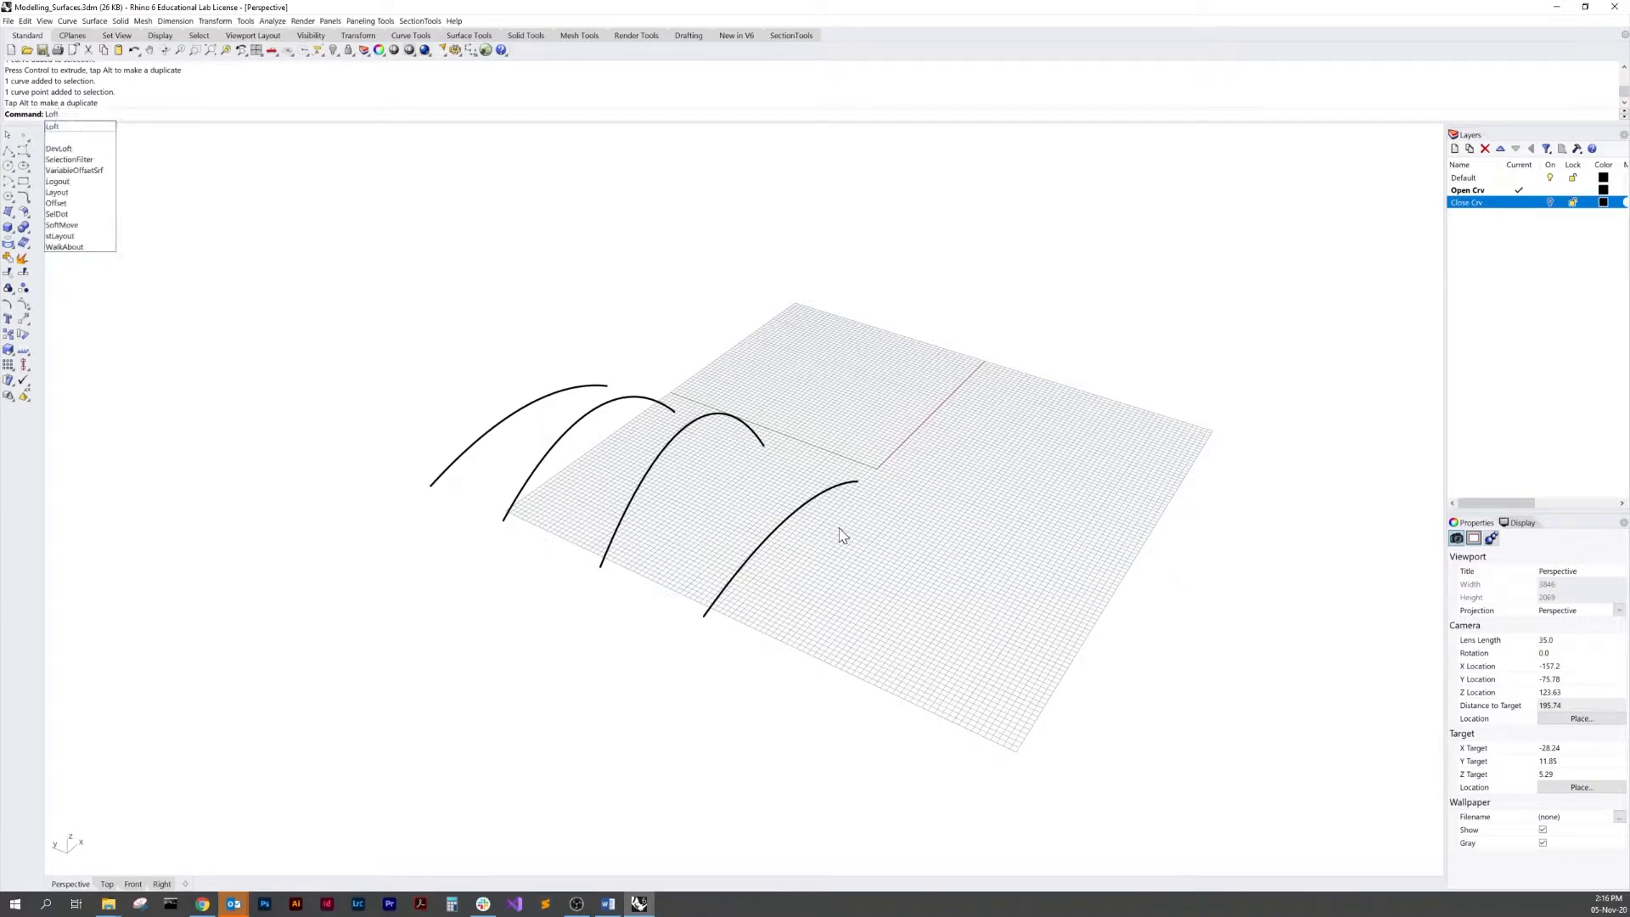
pyautogui.press('Return')
pyautogui.moveTo(819, 546); pyautogui.dragTo(465, 392)
pyautogui.press('Return')
pyautogui.moveTo(727, 430); pyautogui.dragTo(1034, 523, button='right')
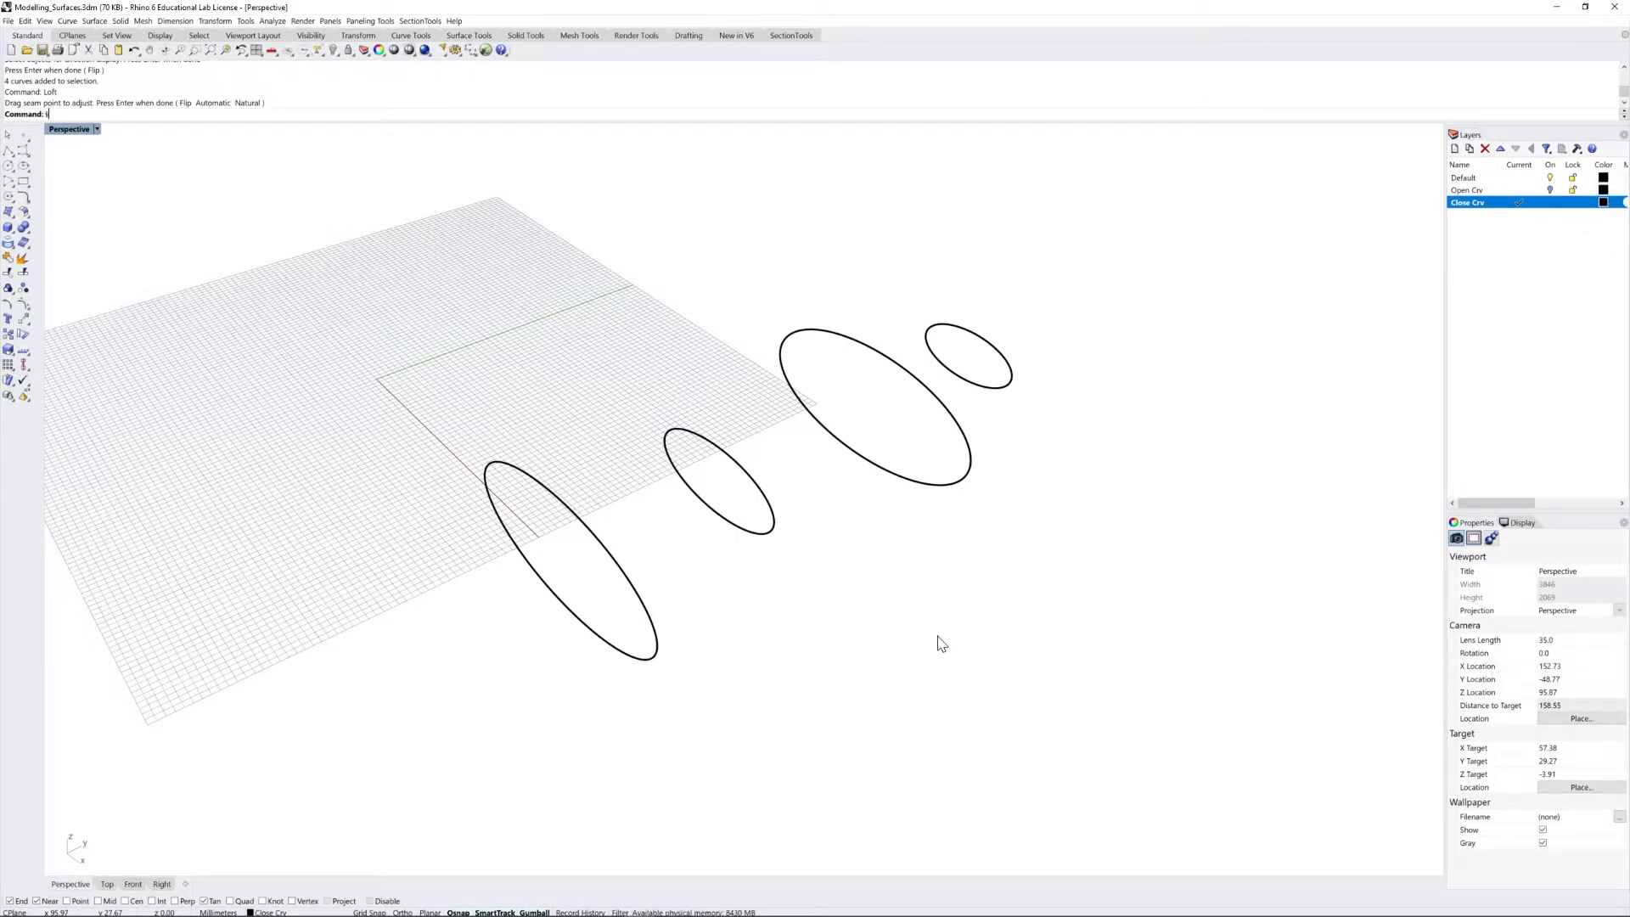
# Step: Start a Loft through the four closed round curves, selecting them in order from one end to the other
pyautogui.write('loft')
pyautogui.press('Return')
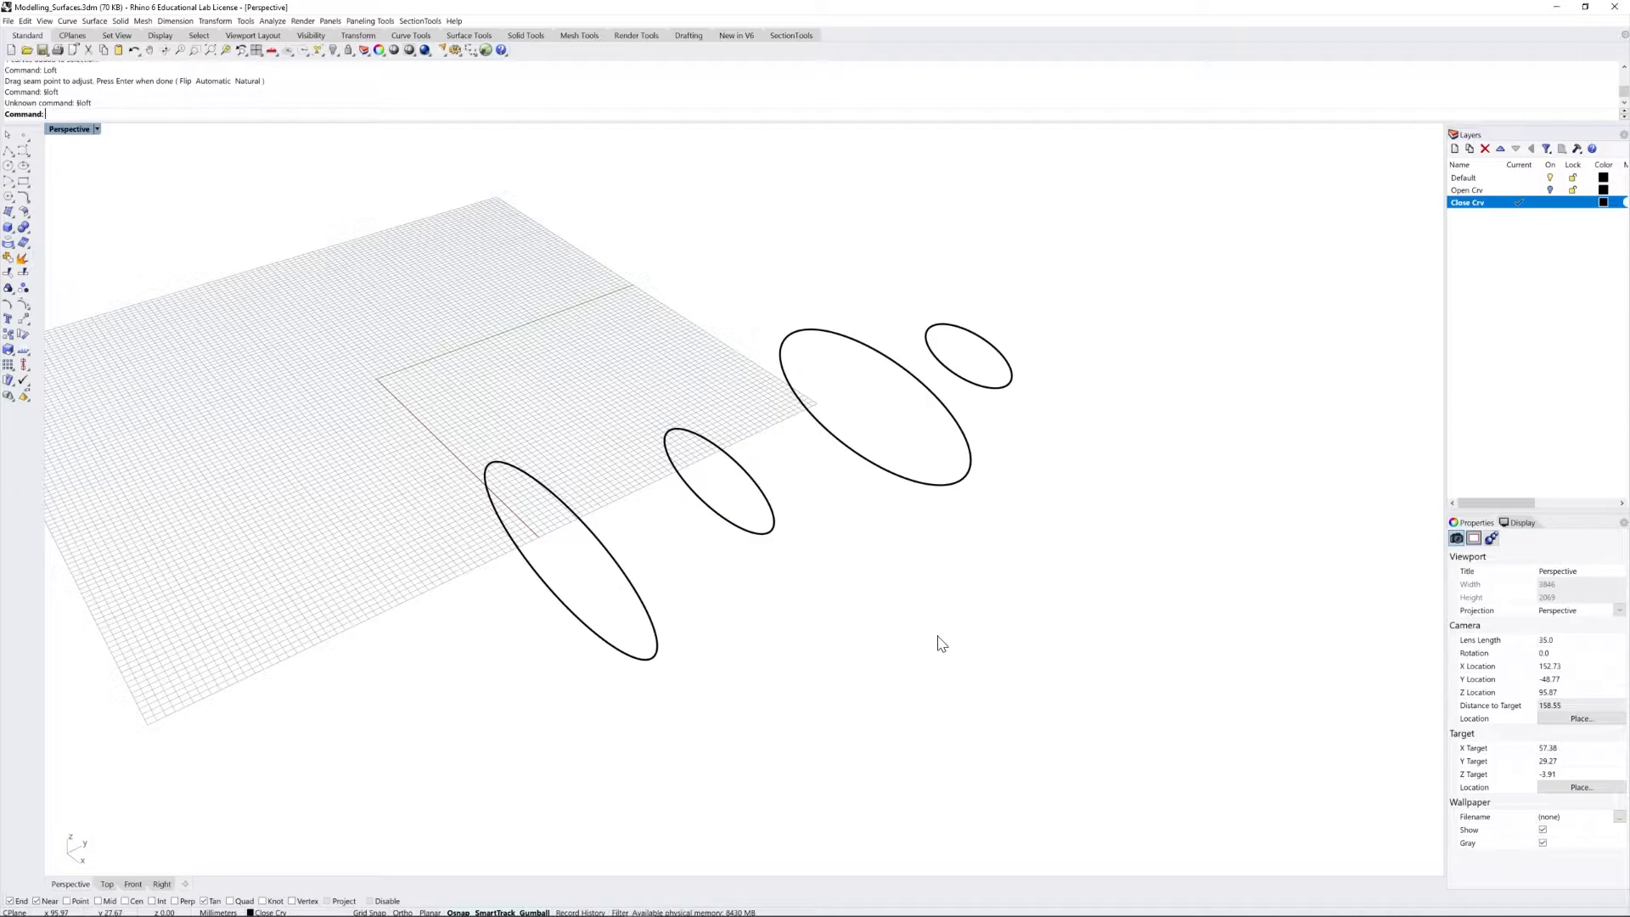
pyautogui.write('Loft')
pyautogui.press('Return')
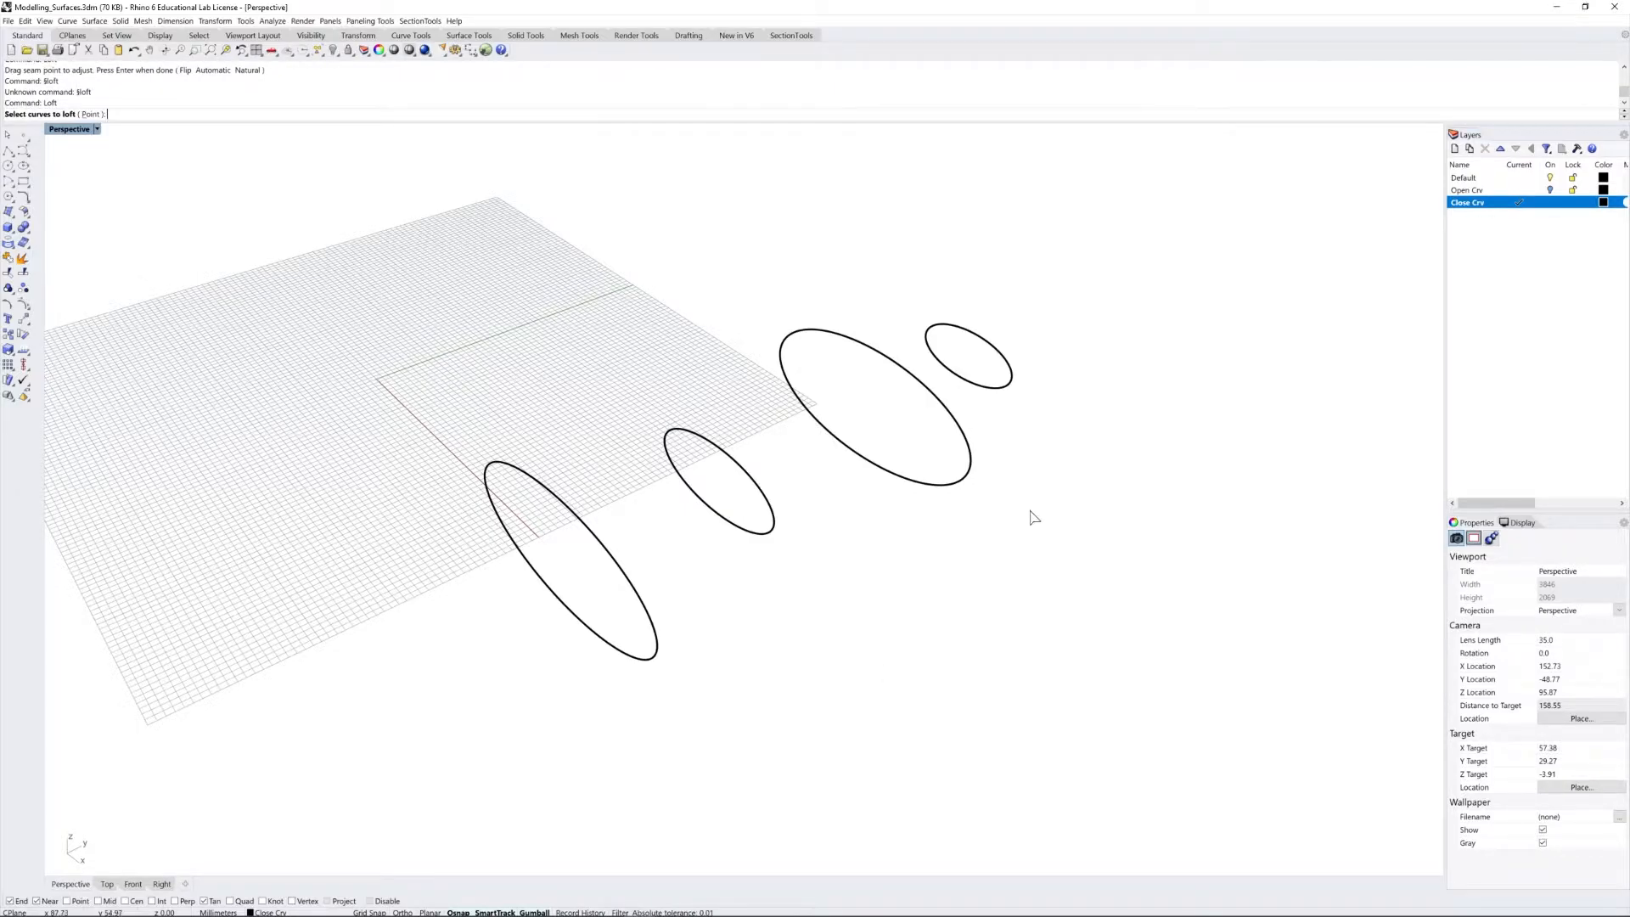
pyautogui.click(659, 638)
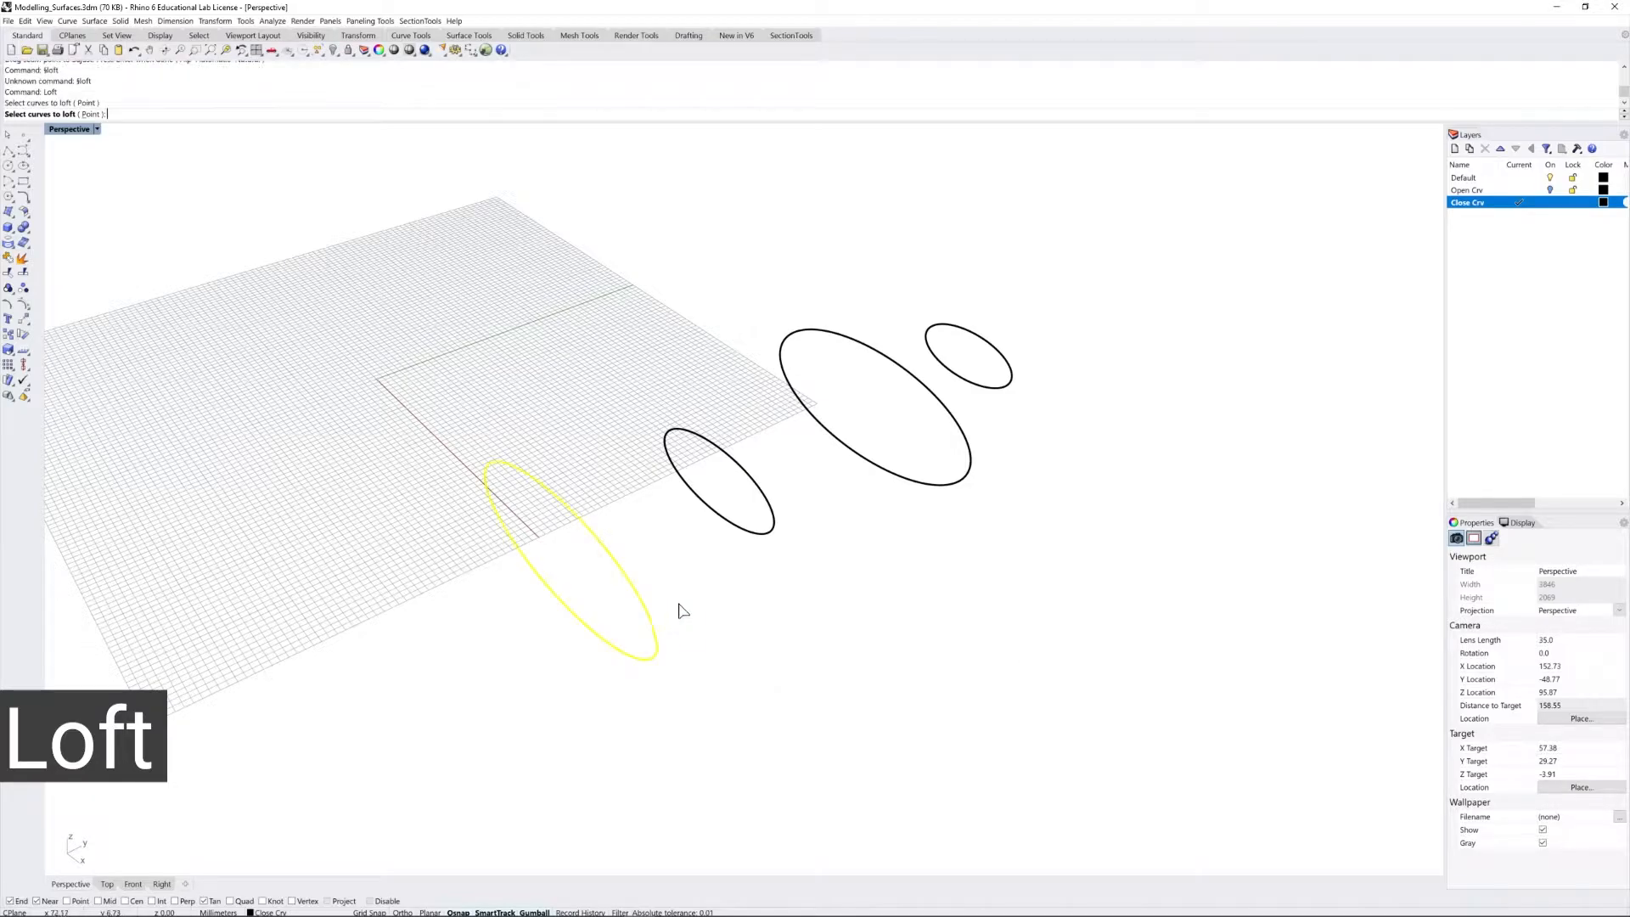
pyautogui.click(773, 520)
pyautogui.click(957, 483)
pyautogui.click(1002, 388)
pyautogui.press('Return')
# Step: Move the seam points of the closed curves so they line up along the same lower side
pyautogui.moveTo(981, 453)
pyautogui.mouseDown(button='right')
pyautogui.moveTo(830, 418)
pyautogui.moveTo(993, 430)
pyautogui.moveTo(978, 436)
pyautogui.mouseUp(button='right')
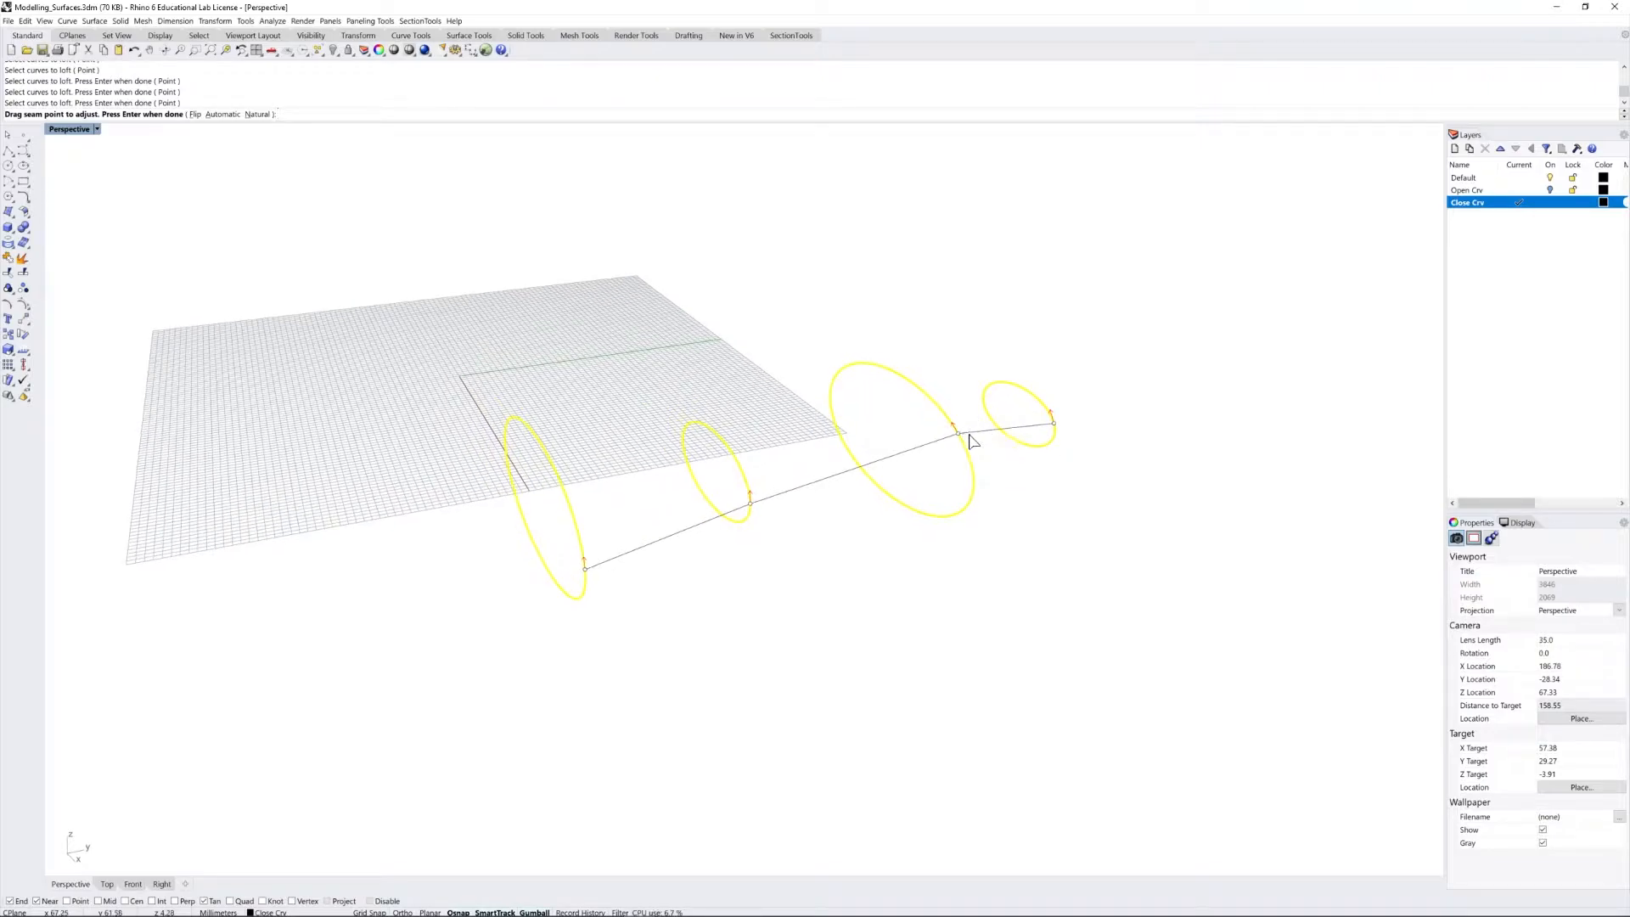
pyautogui.moveTo(961, 435); pyautogui.dragTo(977, 485)
pyautogui.moveTo(887, 533); pyautogui.dragTo(840, 516, button='right')
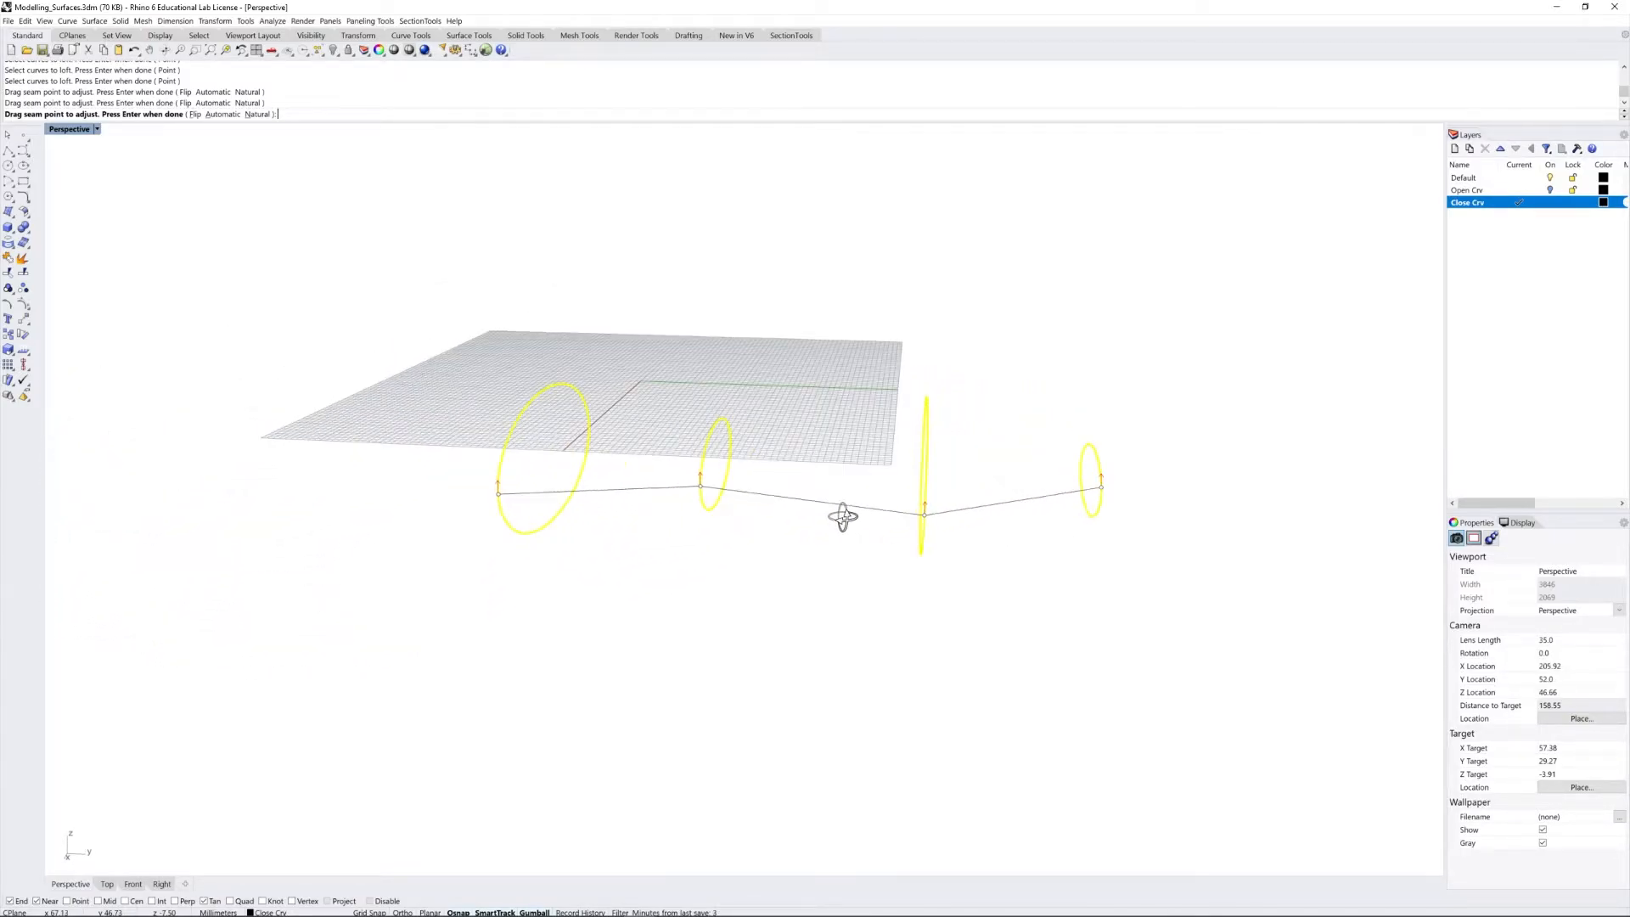
pyautogui.moveTo(1077, 513)
pyautogui.mouseDown(button='right')
pyautogui.moveTo(1047, 501)
pyautogui.moveTo(1055, 528)
pyautogui.mouseUp(button='right')
pyautogui.moveTo(1047, 520); pyautogui.dragTo(1052, 540)
pyautogui.moveTo(1066, 538); pyautogui.dragTo(940, 540, button='right')
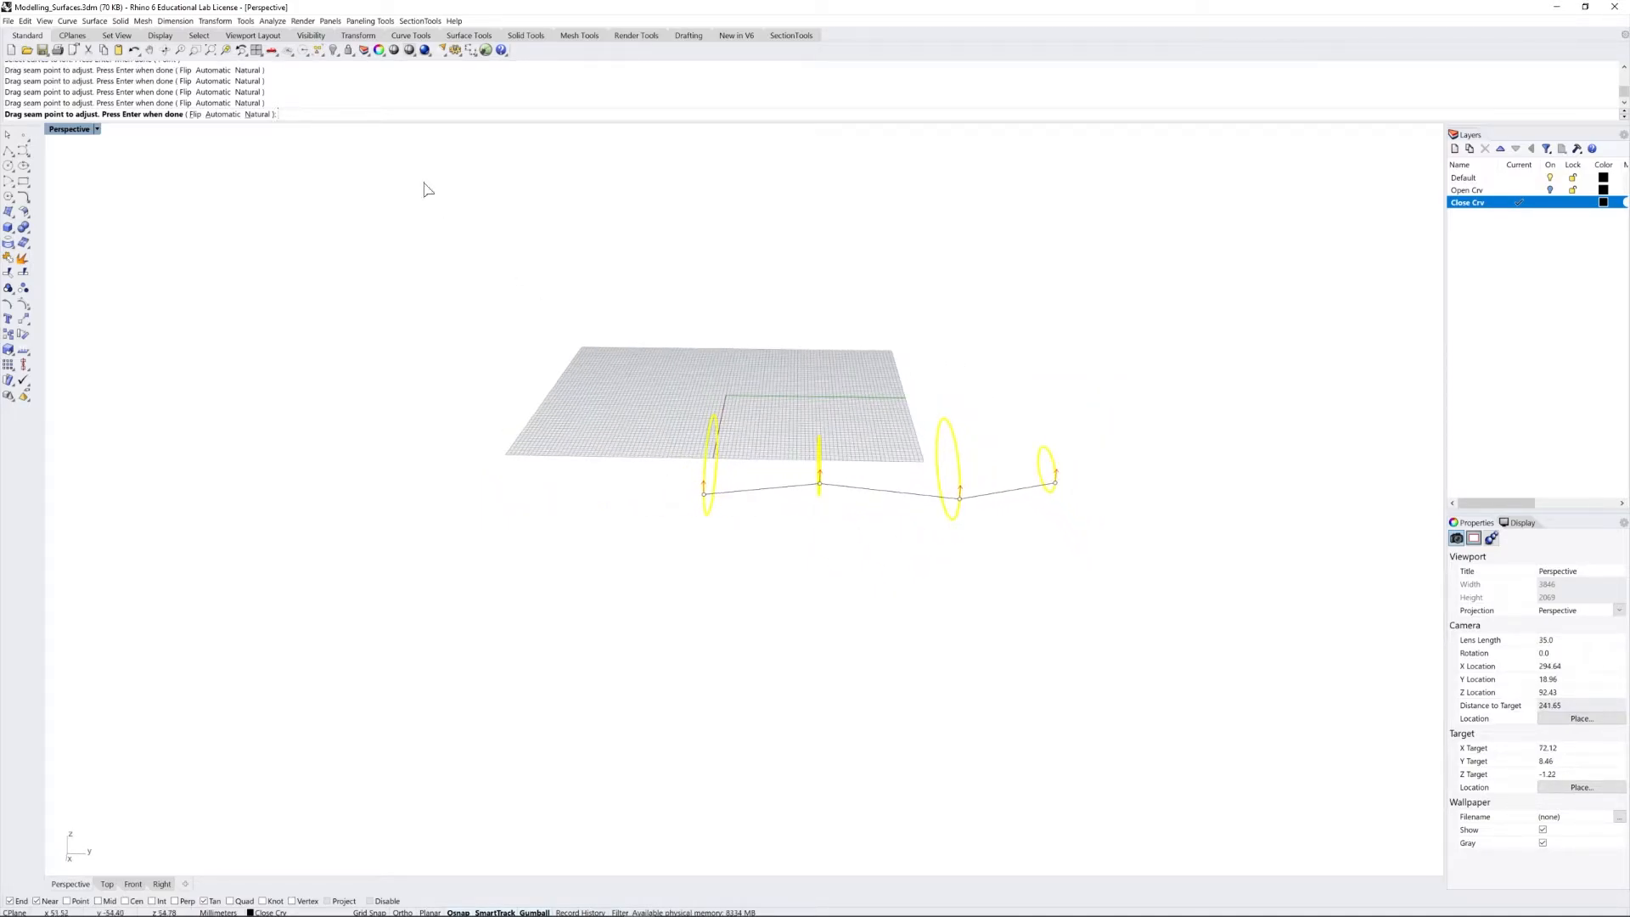
# Step: Check the seam directions with the Flip option, leave them unflipped and accept the seams to preview the loft
pyautogui.click(195, 115)
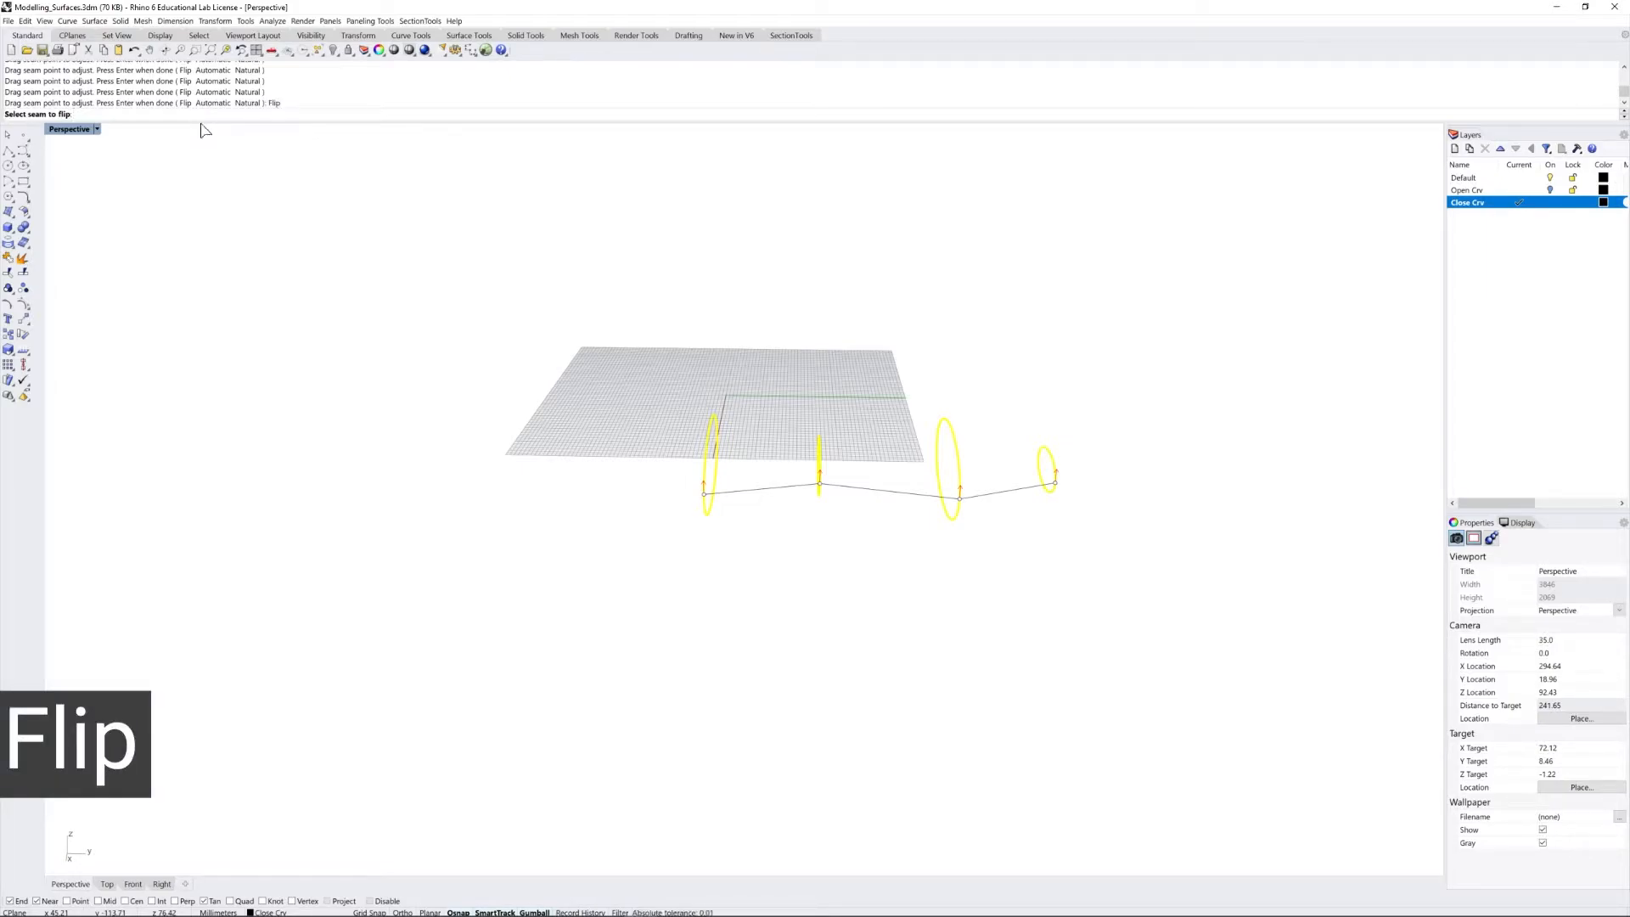
pyautogui.moveTo(548, 354); pyautogui.dragTo(768, 435, button='right')
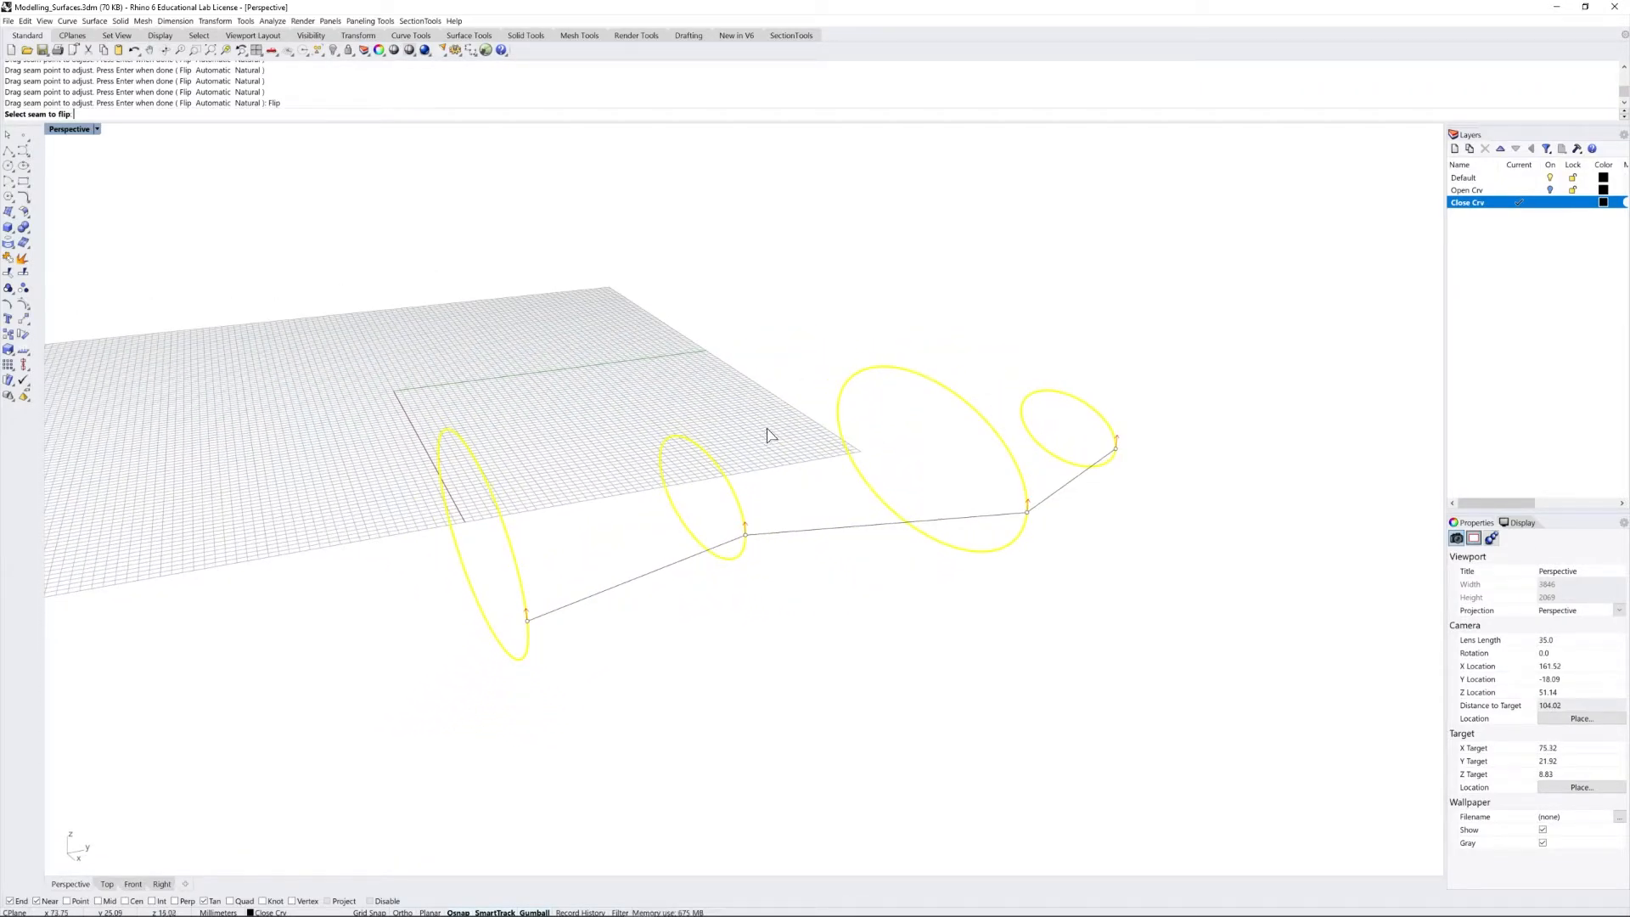
pyautogui.press('Return')
pyautogui.moveTo(637, 432); pyautogui.dragTo(696, 497, button='right')
pyautogui.scroll(-6, 696, 477)
pyautogui.scroll(3, 694, 495)
# Step: Preview the loft through the closed curves with the Loose style
pyautogui.moveTo(1064, 222); pyautogui.dragTo(1199, 340)
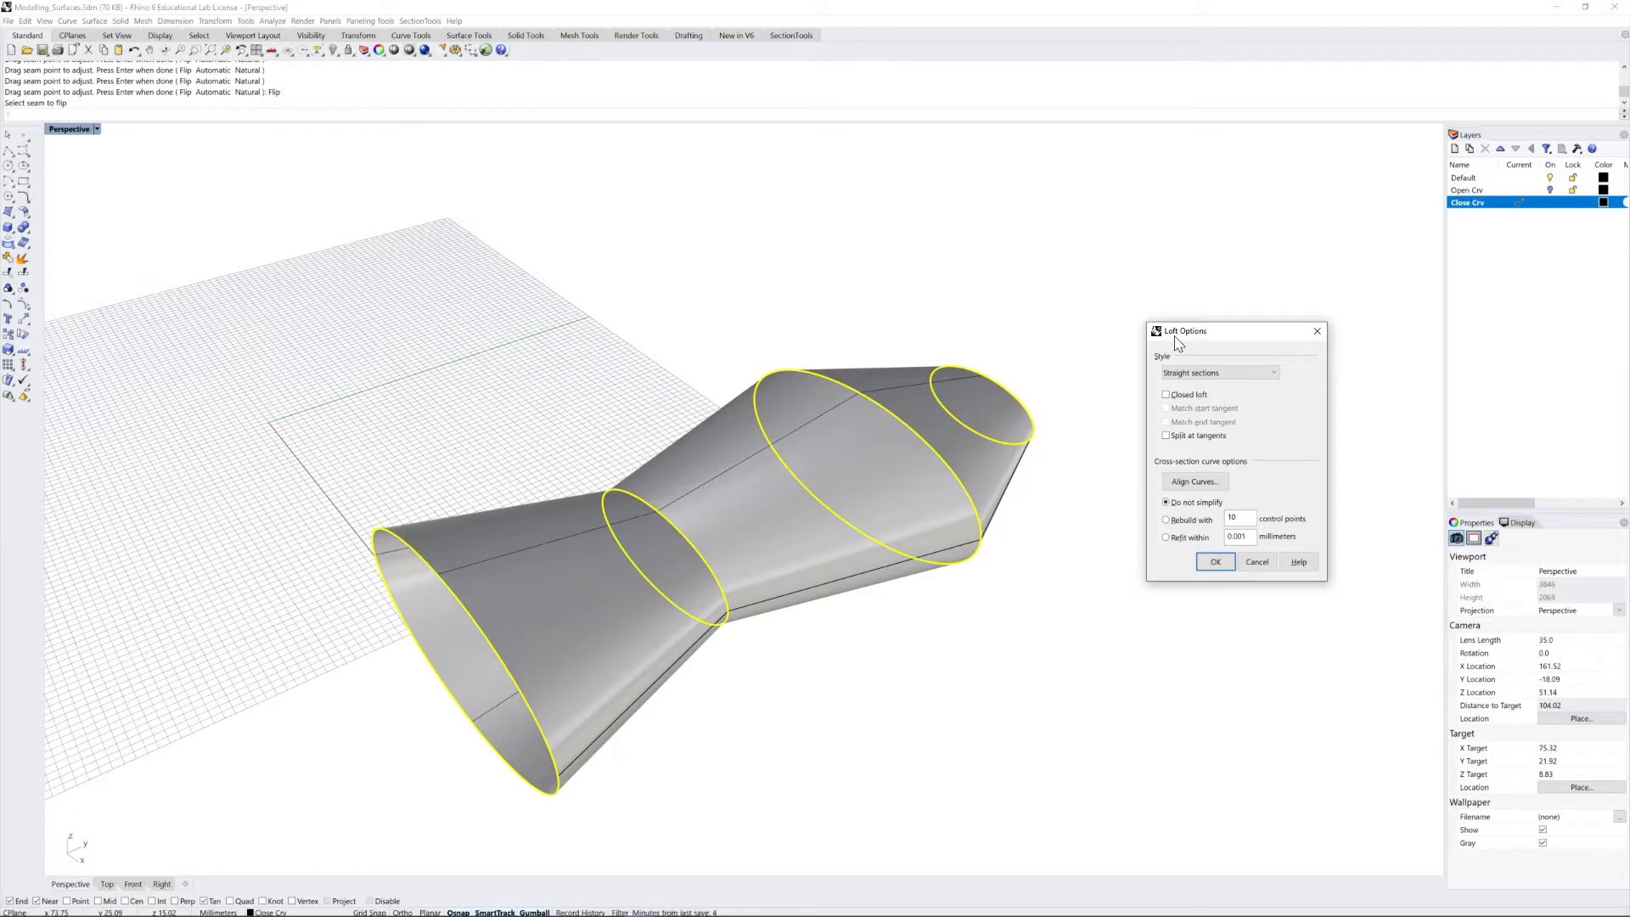
pyautogui.click(1189, 380)
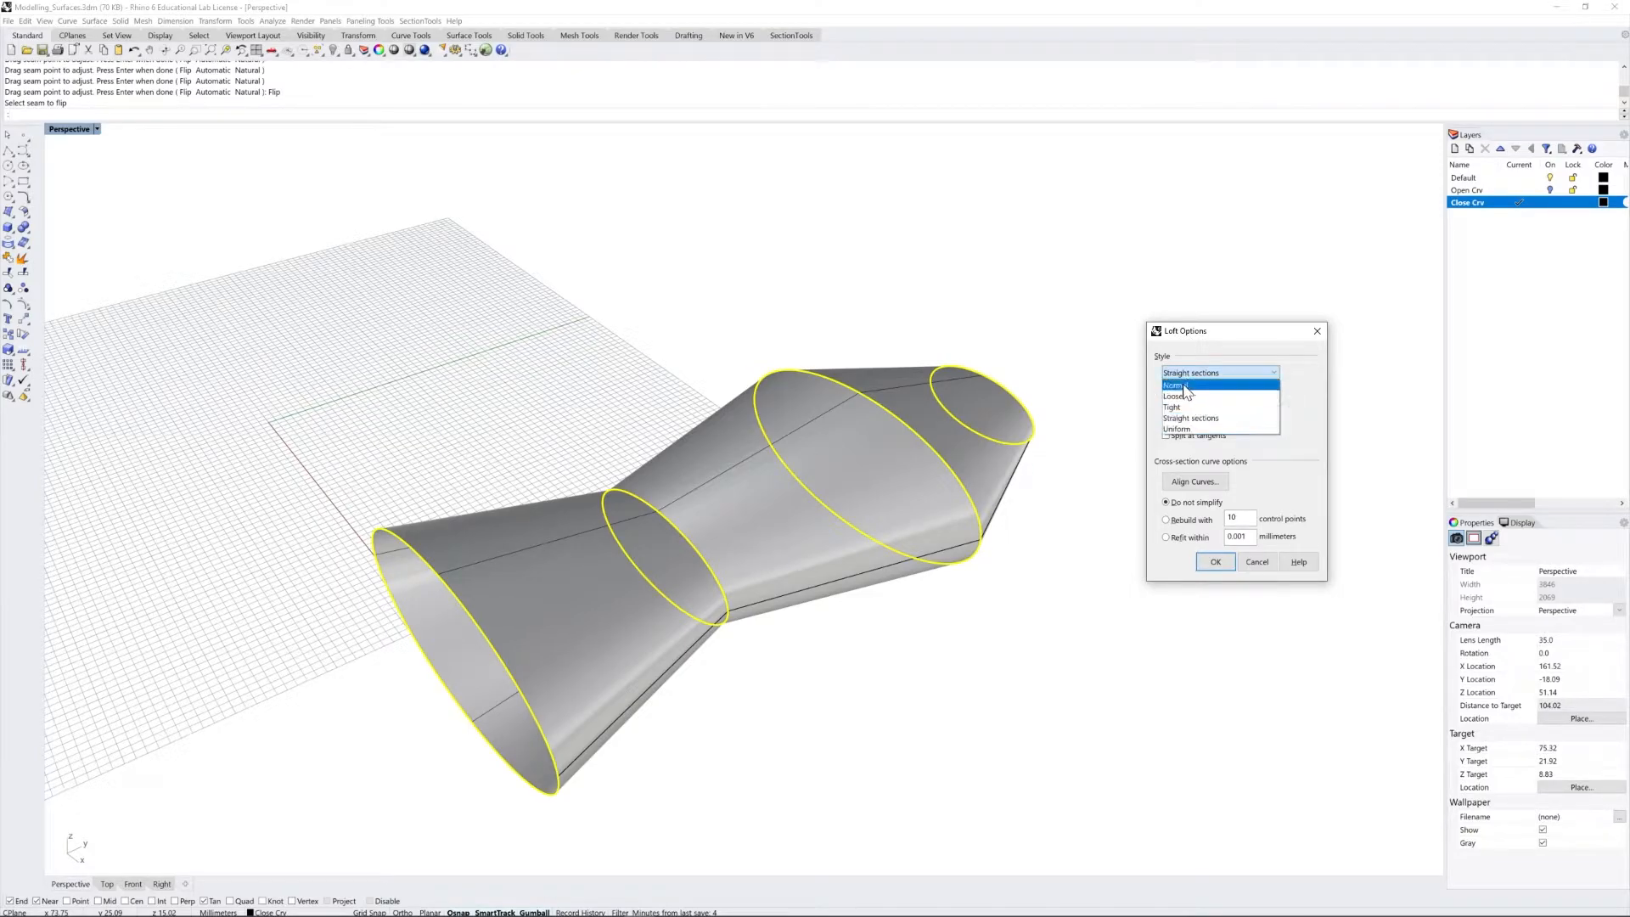
pyautogui.click(1189, 397)
pyautogui.moveTo(1040, 466); pyautogui.dragTo(940, 554, button='right')
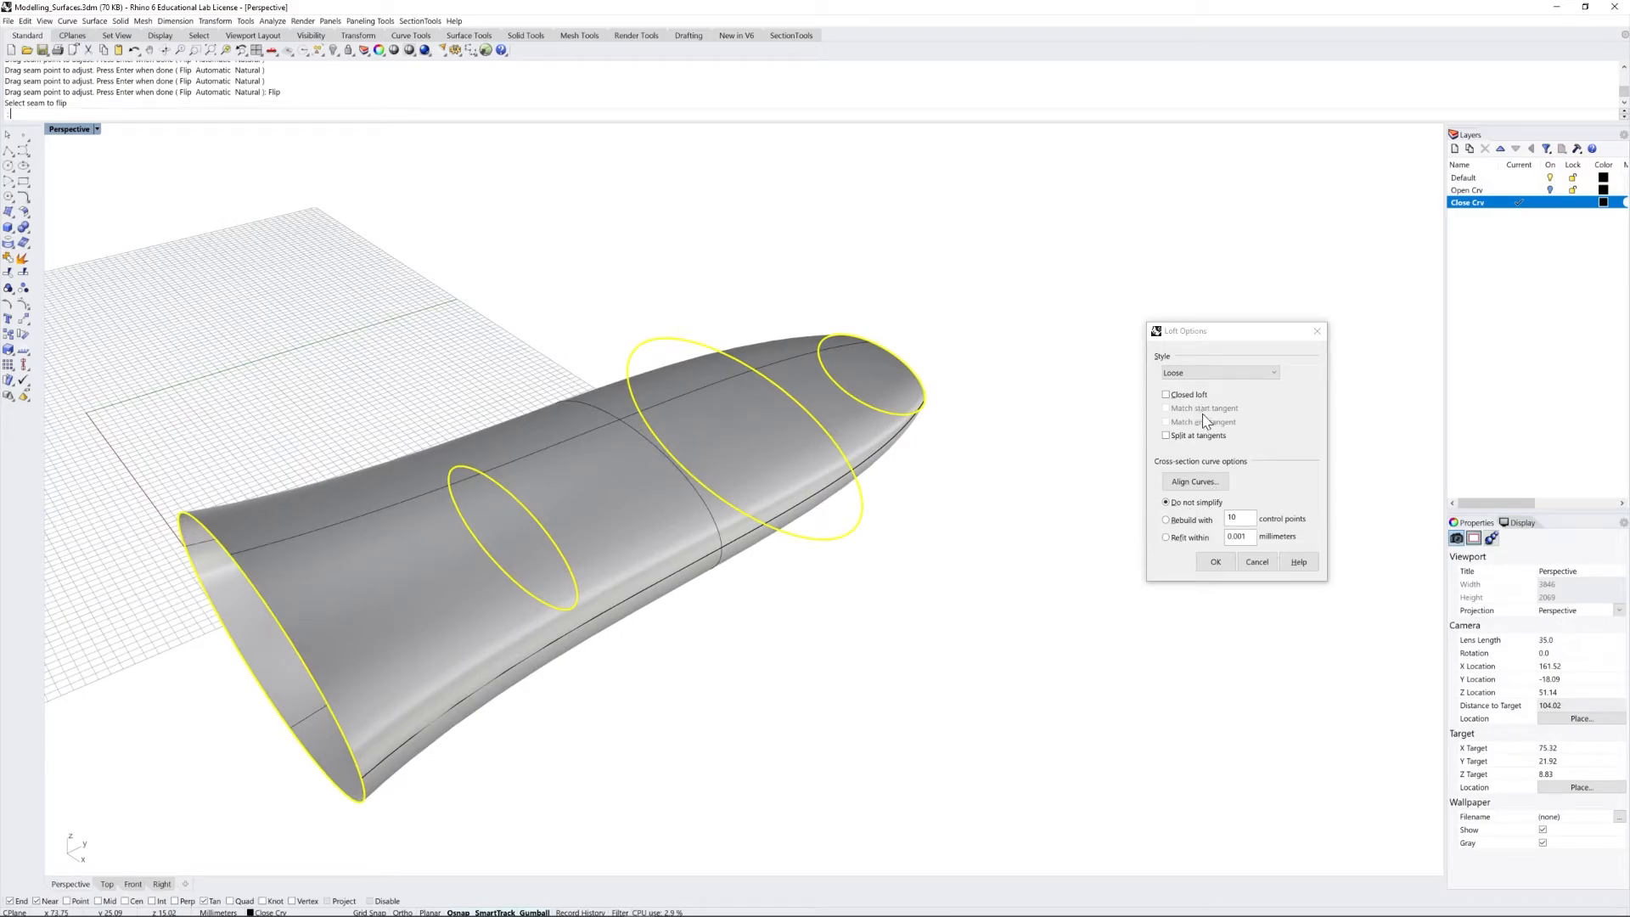
# Step: Set the loft style to Tight and view the previewed surface from the side
pyautogui.click(1179, 376)
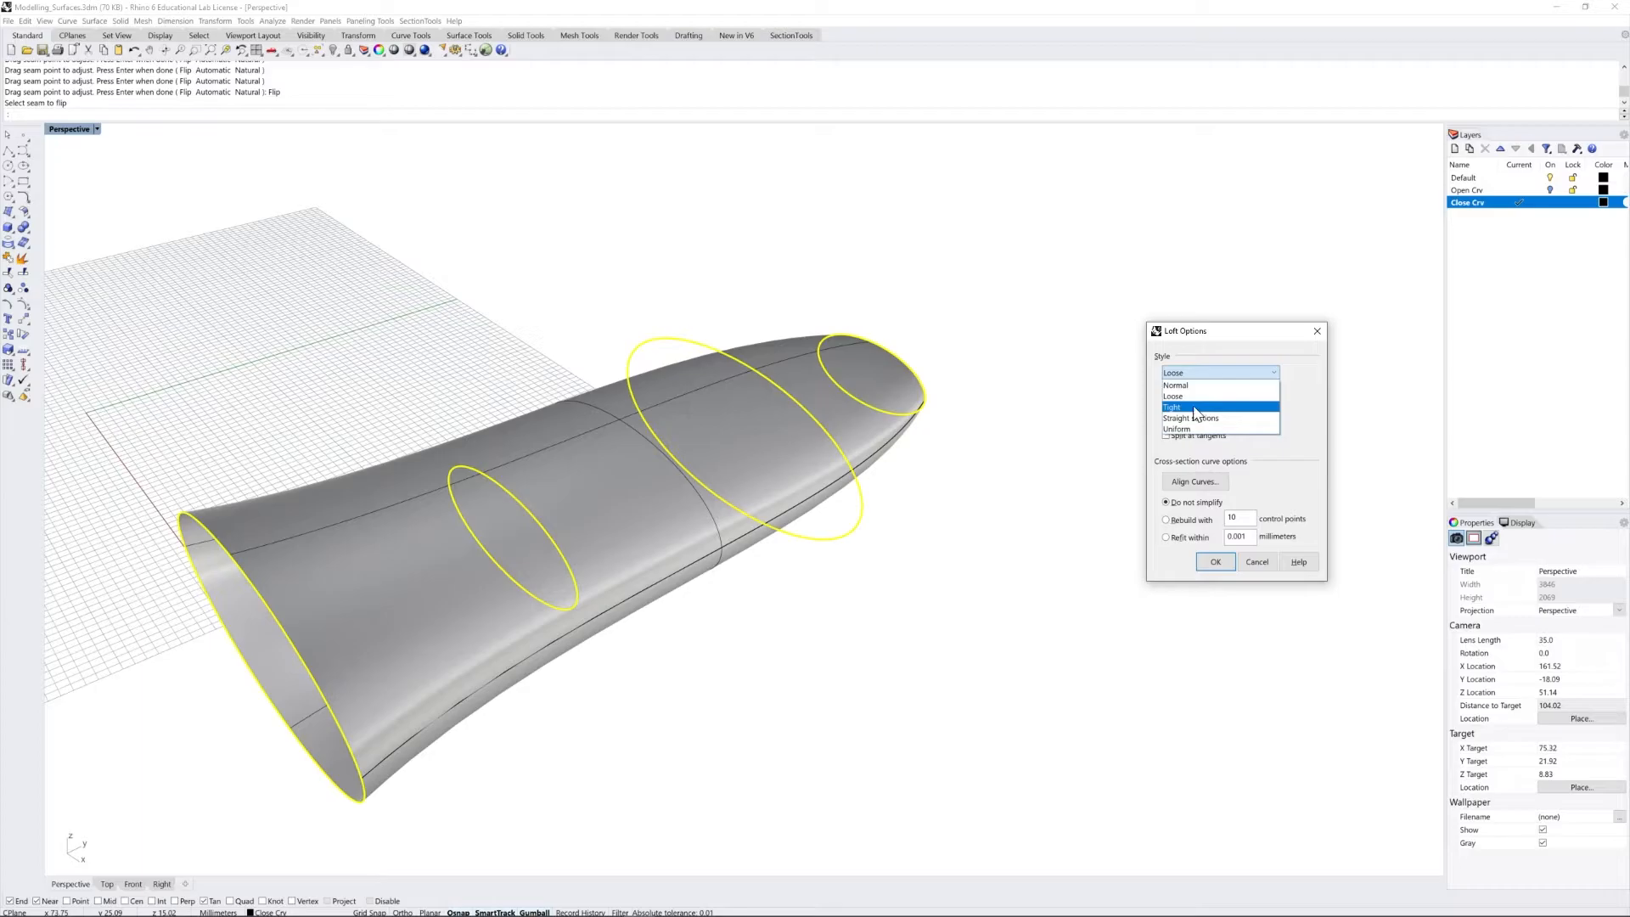
pyautogui.click(1196, 410)
pyautogui.moveTo(968, 465); pyautogui.dragTo(732, 465, button='right')
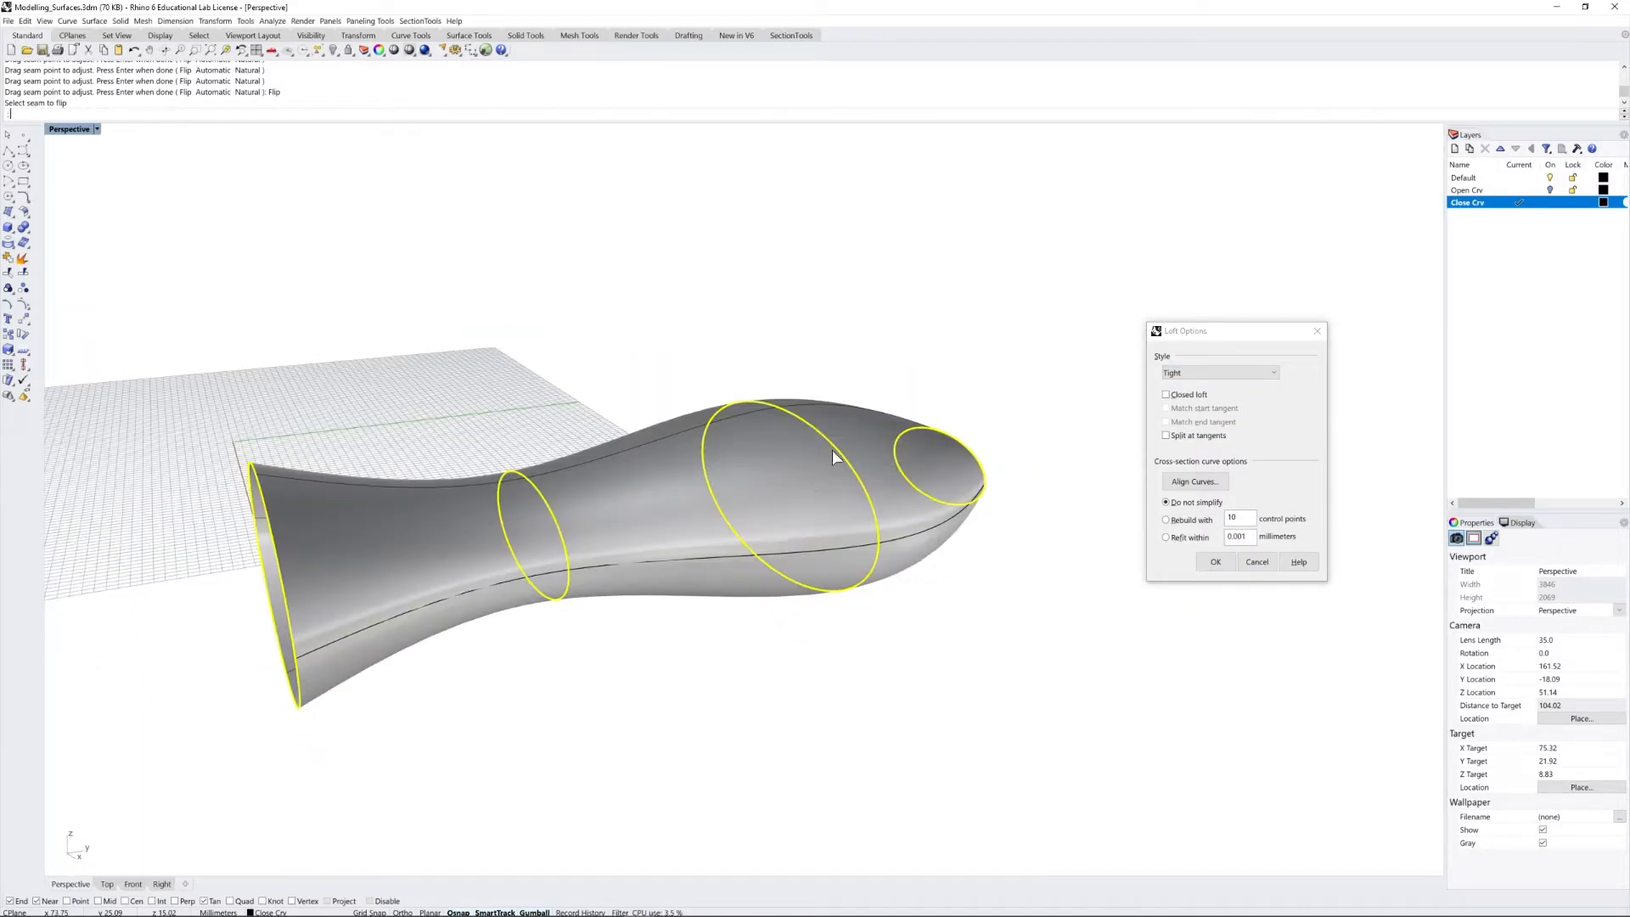
pyautogui.moveTo(826, 444)
pyautogui.mouseDown(button='right')
pyautogui.moveTo(928, 411)
pyautogui.moveTo(975, 419)
pyautogui.moveTo(828, 455)
pyautogui.mouseUp(button='right')
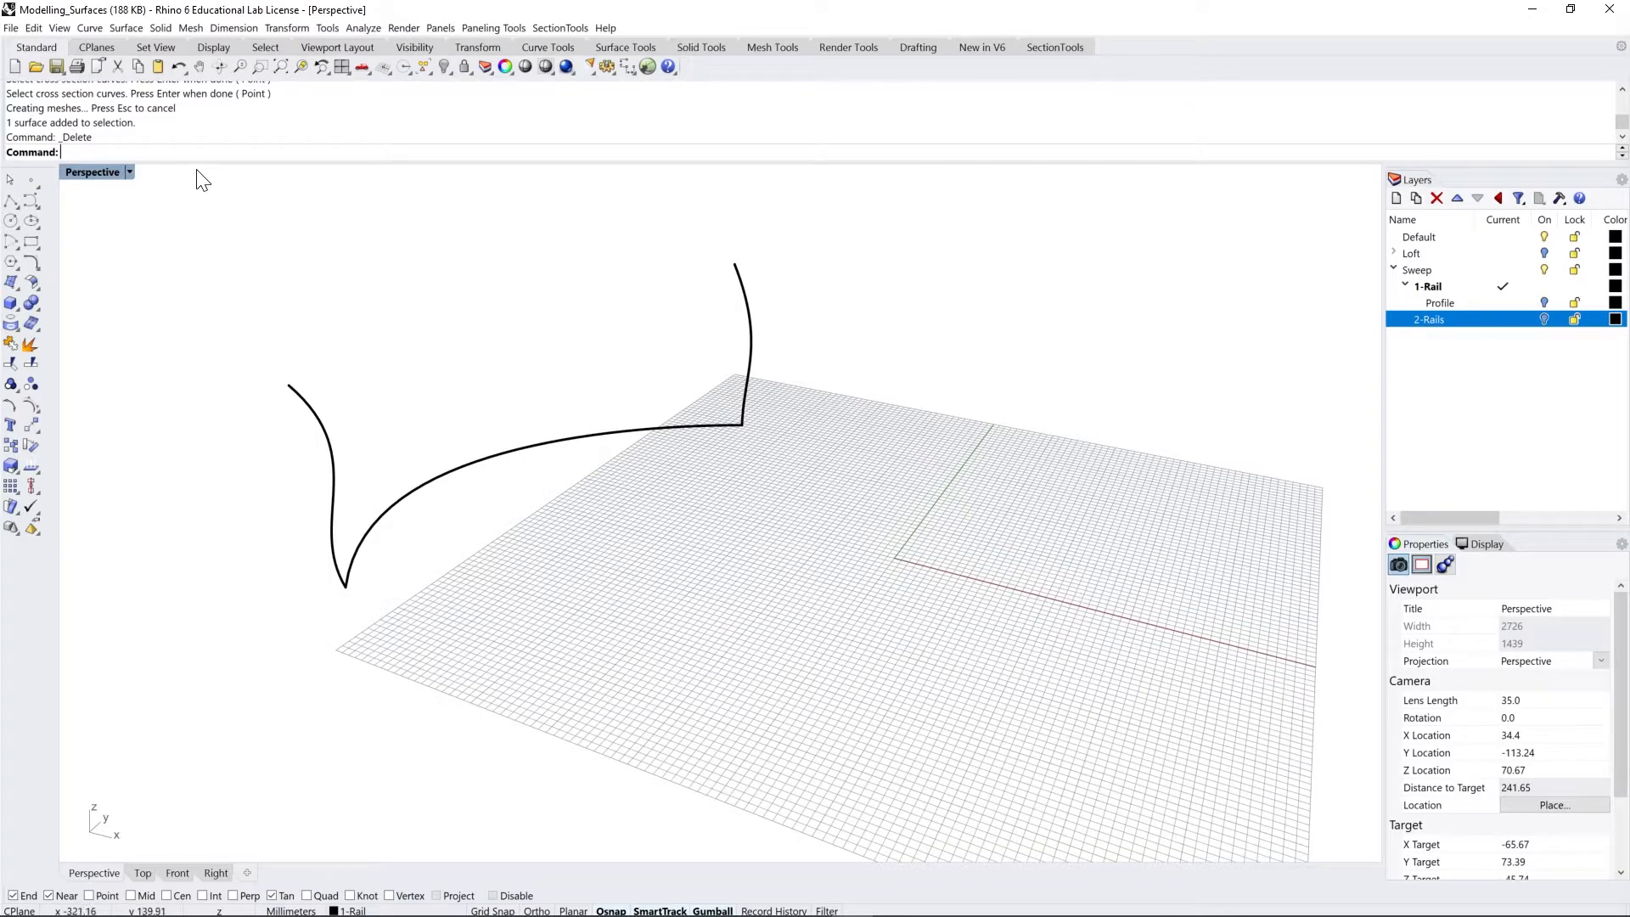
# Step: Sweep the two upright profile curves along the curved rail with Sweep 1 Rail, using Freeform frame style and unchanged cross sections
pyautogui.click(127, 28)
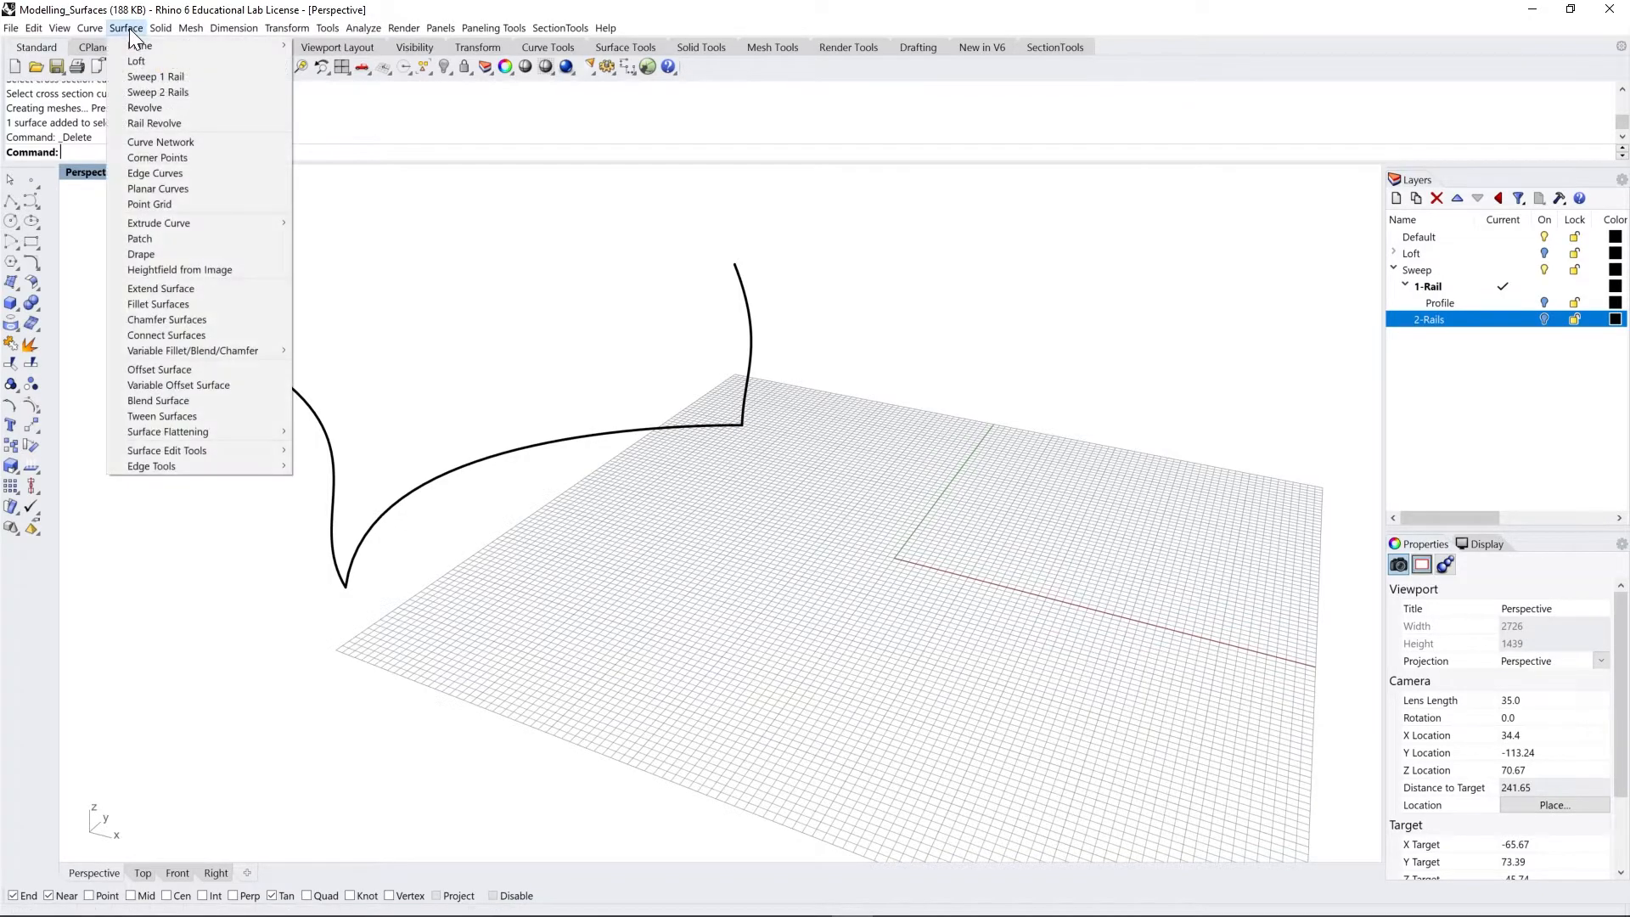
pyautogui.click(166, 76)
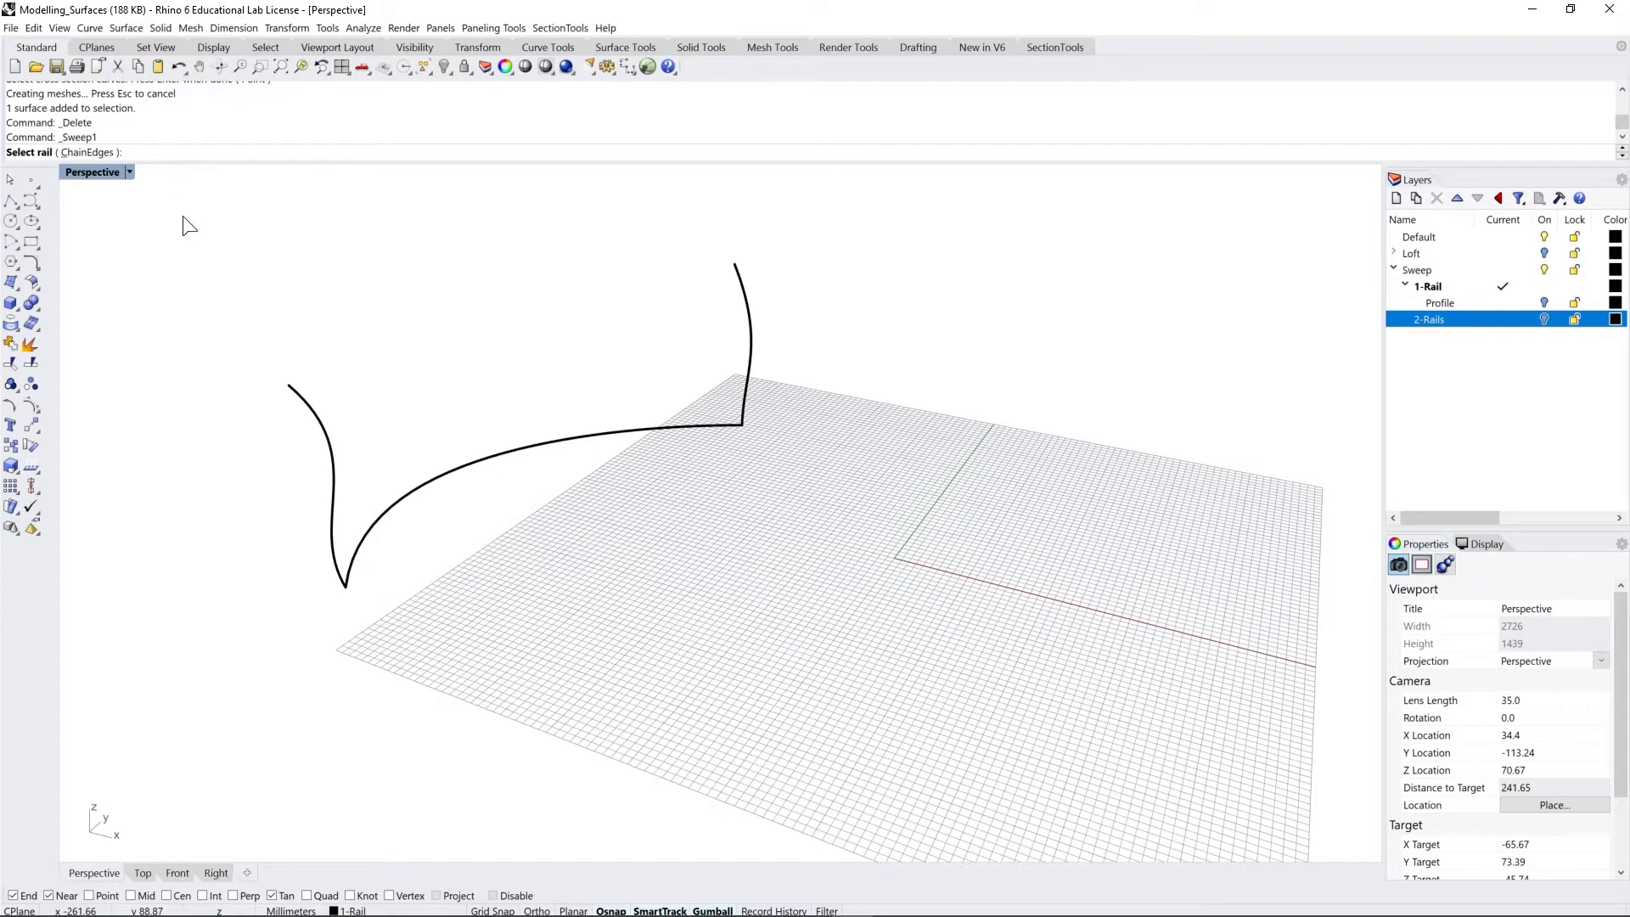
pyautogui.moveTo(477, 405); pyautogui.dragTo(501, 412, button='right')
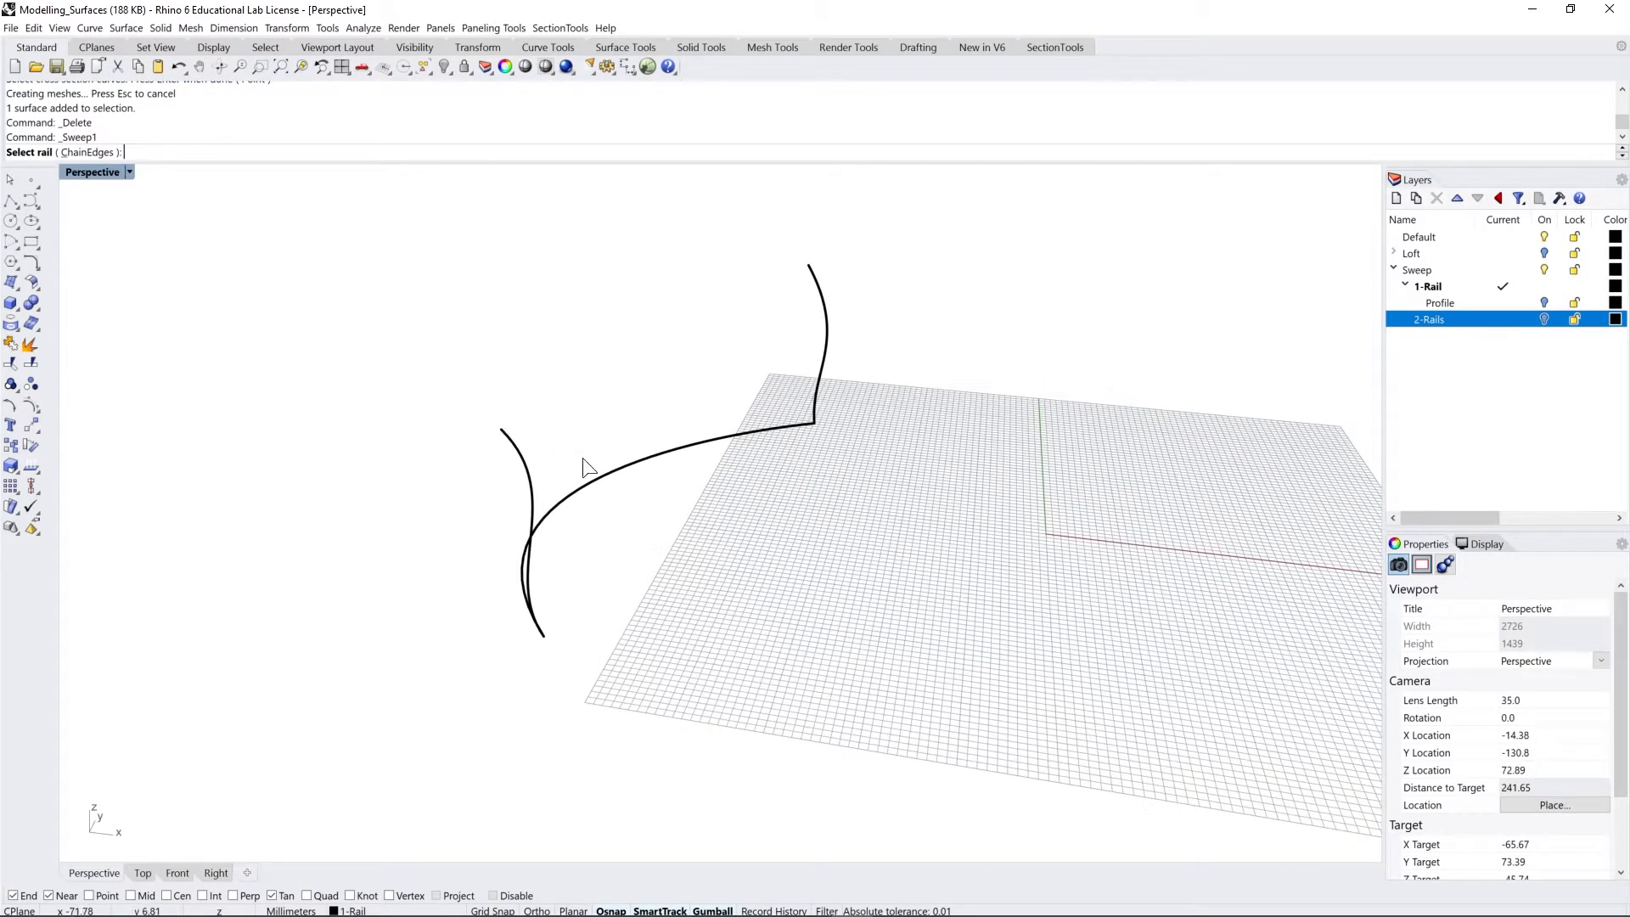
pyautogui.click(631, 468)
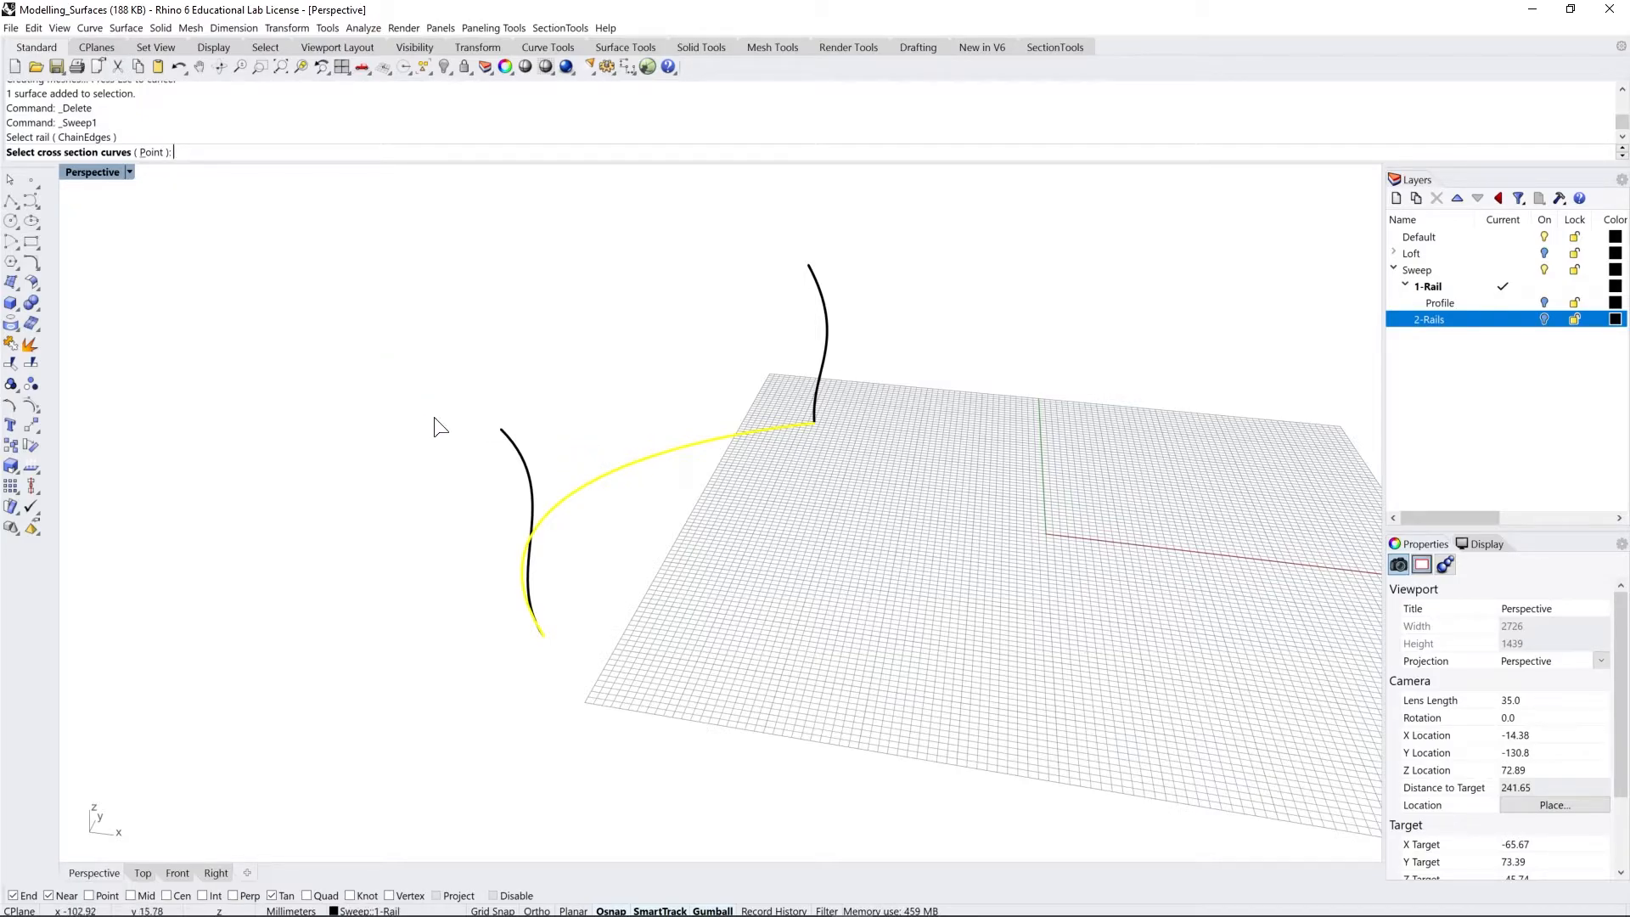
pyautogui.click(516, 453)
pyautogui.moveTo(516, 453); pyautogui.dragTo(673, 364, button='right')
pyautogui.click(705, 375)
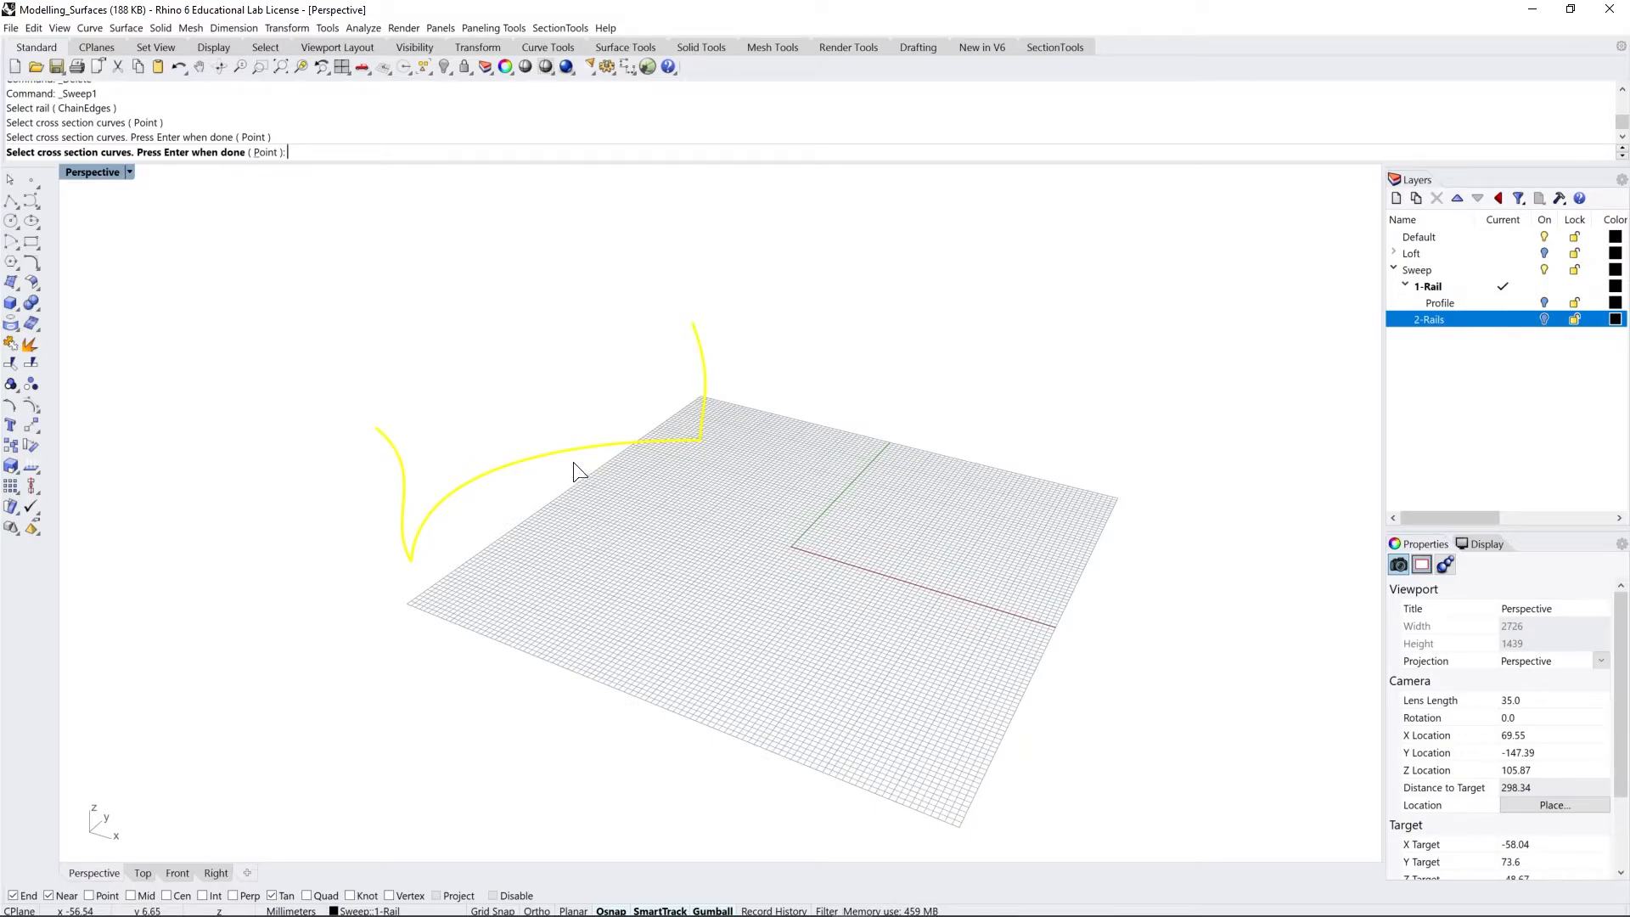
pyautogui.press('Return')
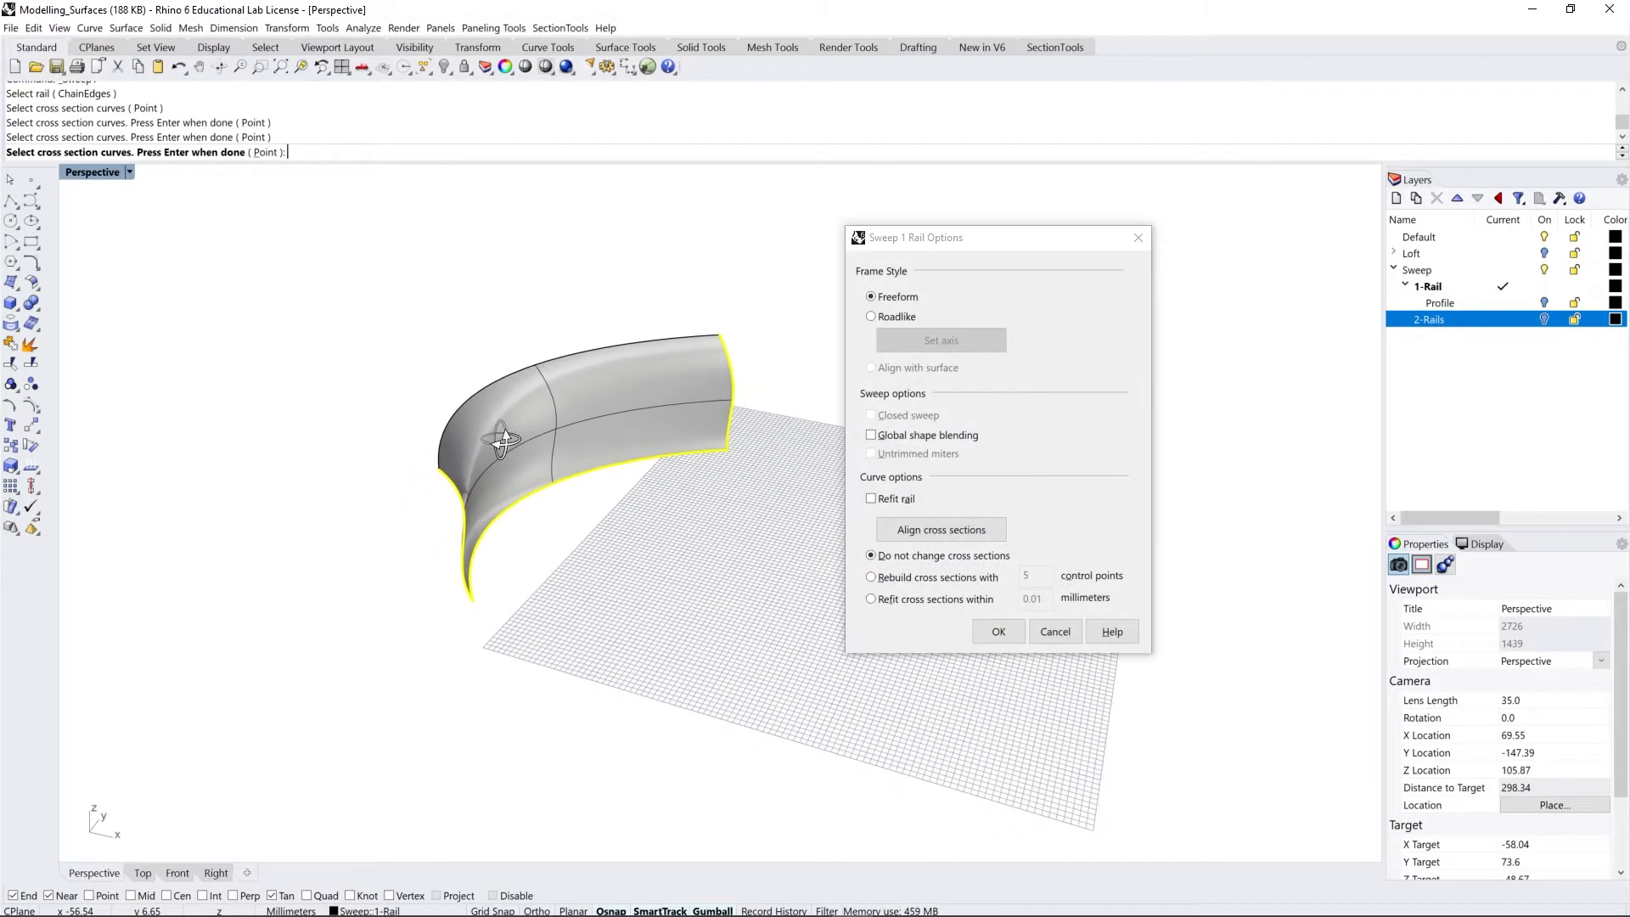
pyautogui.click(999, 632)
# Step: Examine the swept surface from several sides, checking how it follows the rail between the two end profiles
pyautogui.moveTo(615, 505); pyautogui.dragTo(758, 462, button='right')
pyautogui.keyDown('shift'); pyautogui.moveTo(851, 392); pyautogui.dragTo(713, 520, button='right'); pyautogui.keyUp('shift')
pyautogui.moveTo(641, 561); pyautogui.dragTo(779, 527, button='right')
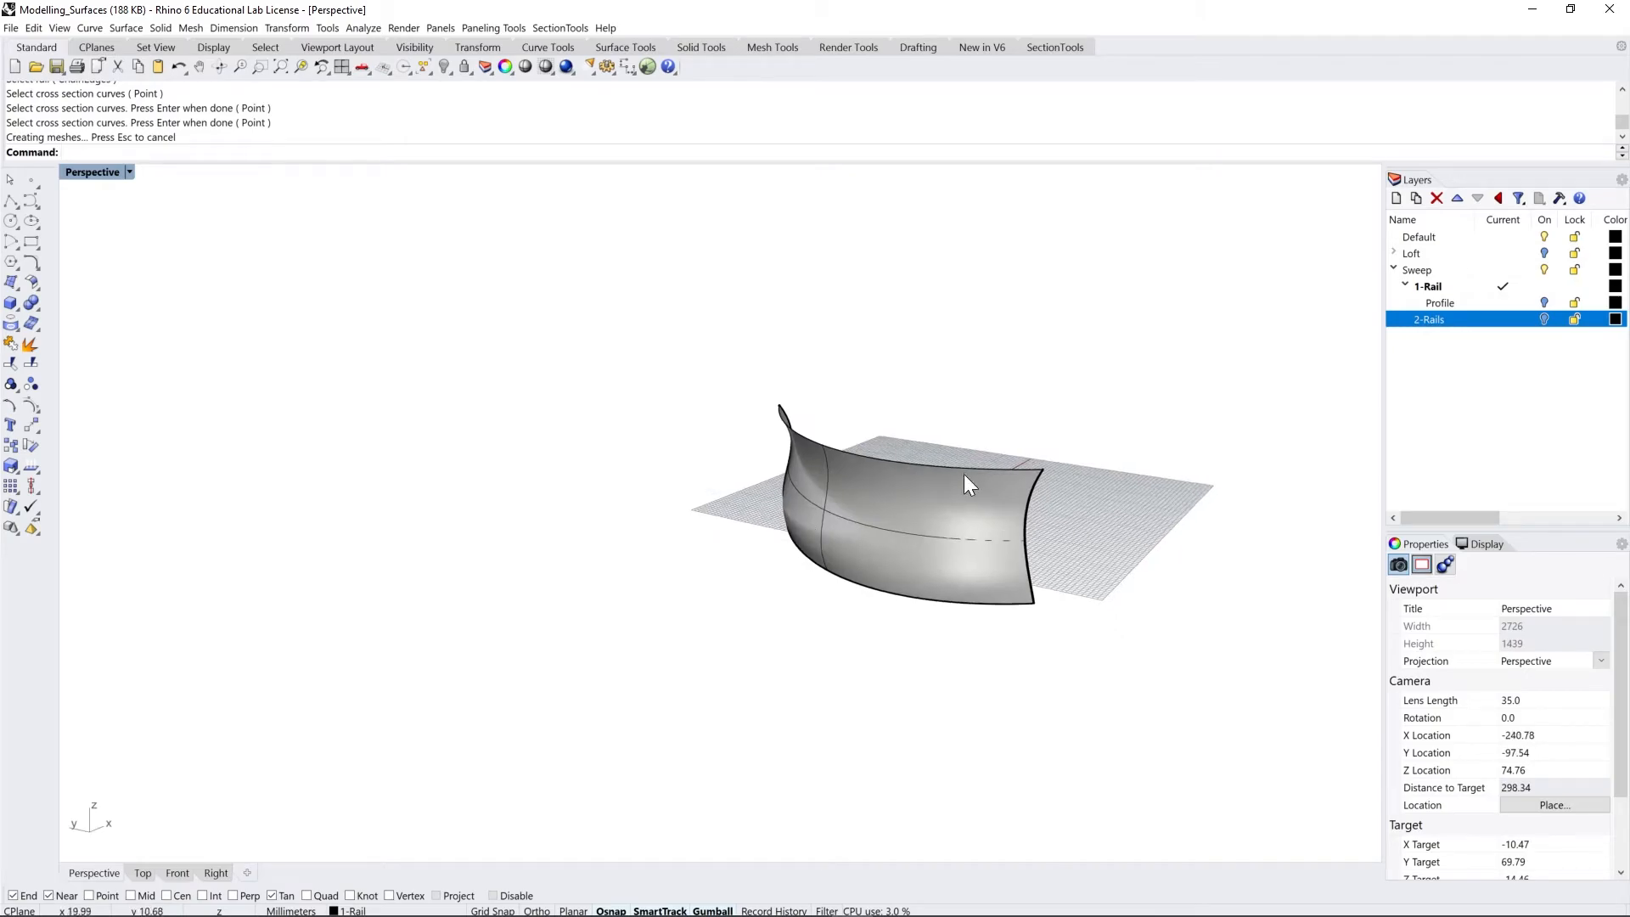
pyautogui.scroll(4, 966, 504)
pyautogui.moveTo(968, 507); pyautogui.dragTo(874, 550, button='right')
pyautogui.scroll(-6, 703, 527)
pyautogui.moveTo(695, 516); pyautogui.dragTo(473, 619, button='right')
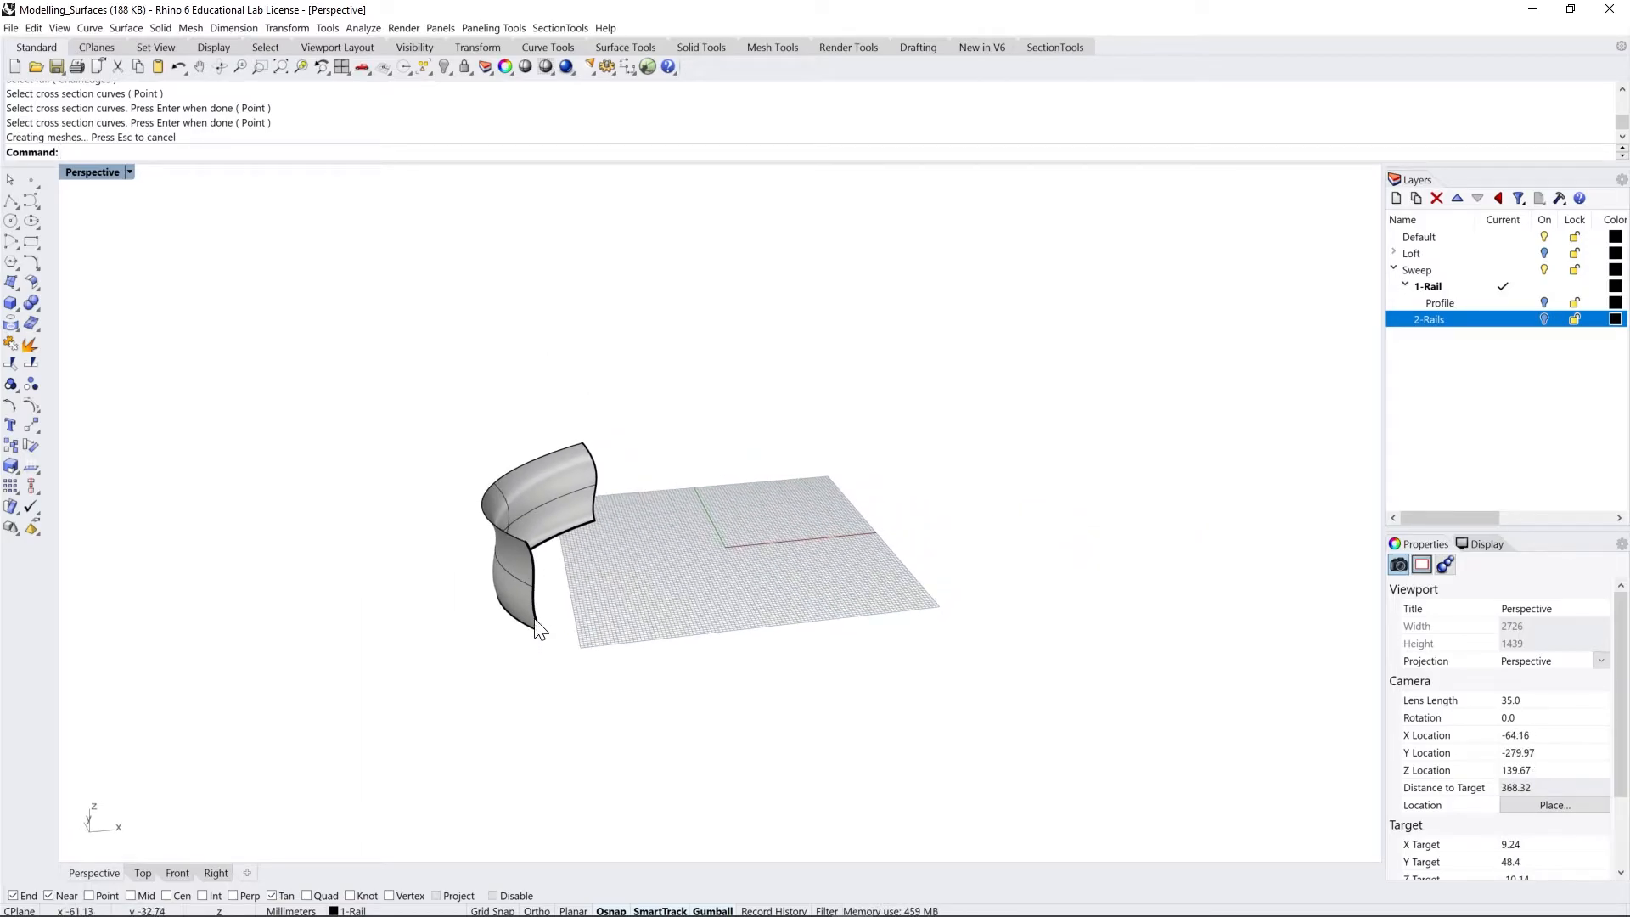
# Step: Delete the swept surface and make the Profile layer under 1-Rail visible
pyautogui.click(542, 494)
pyautogui.press('Delete')
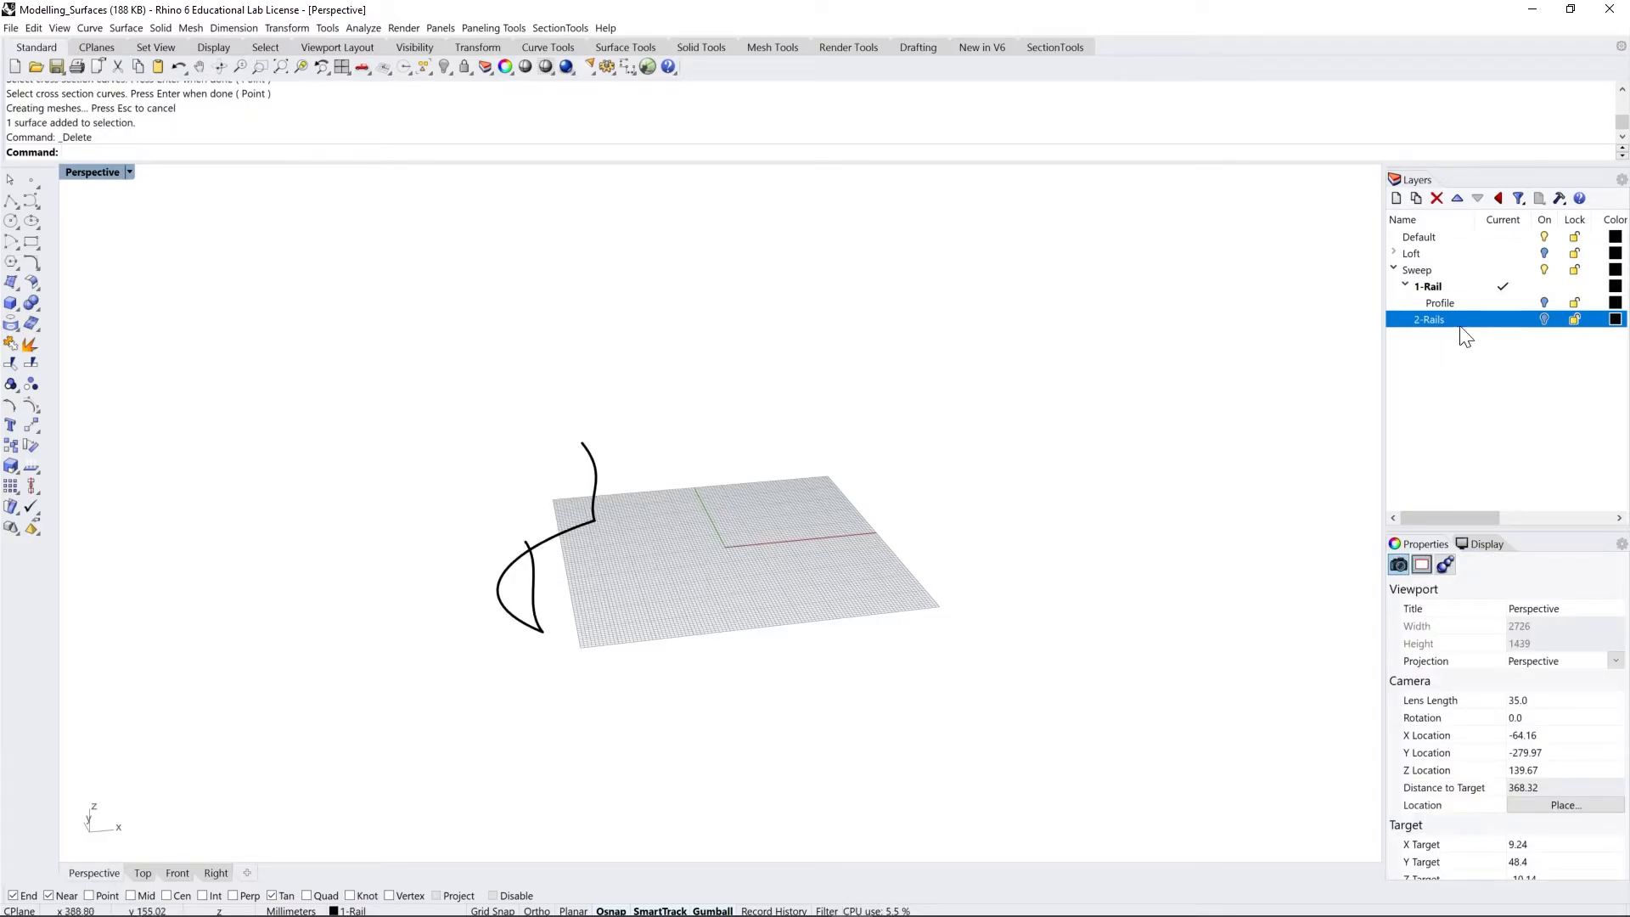
pyautogui.click(1545, 301)
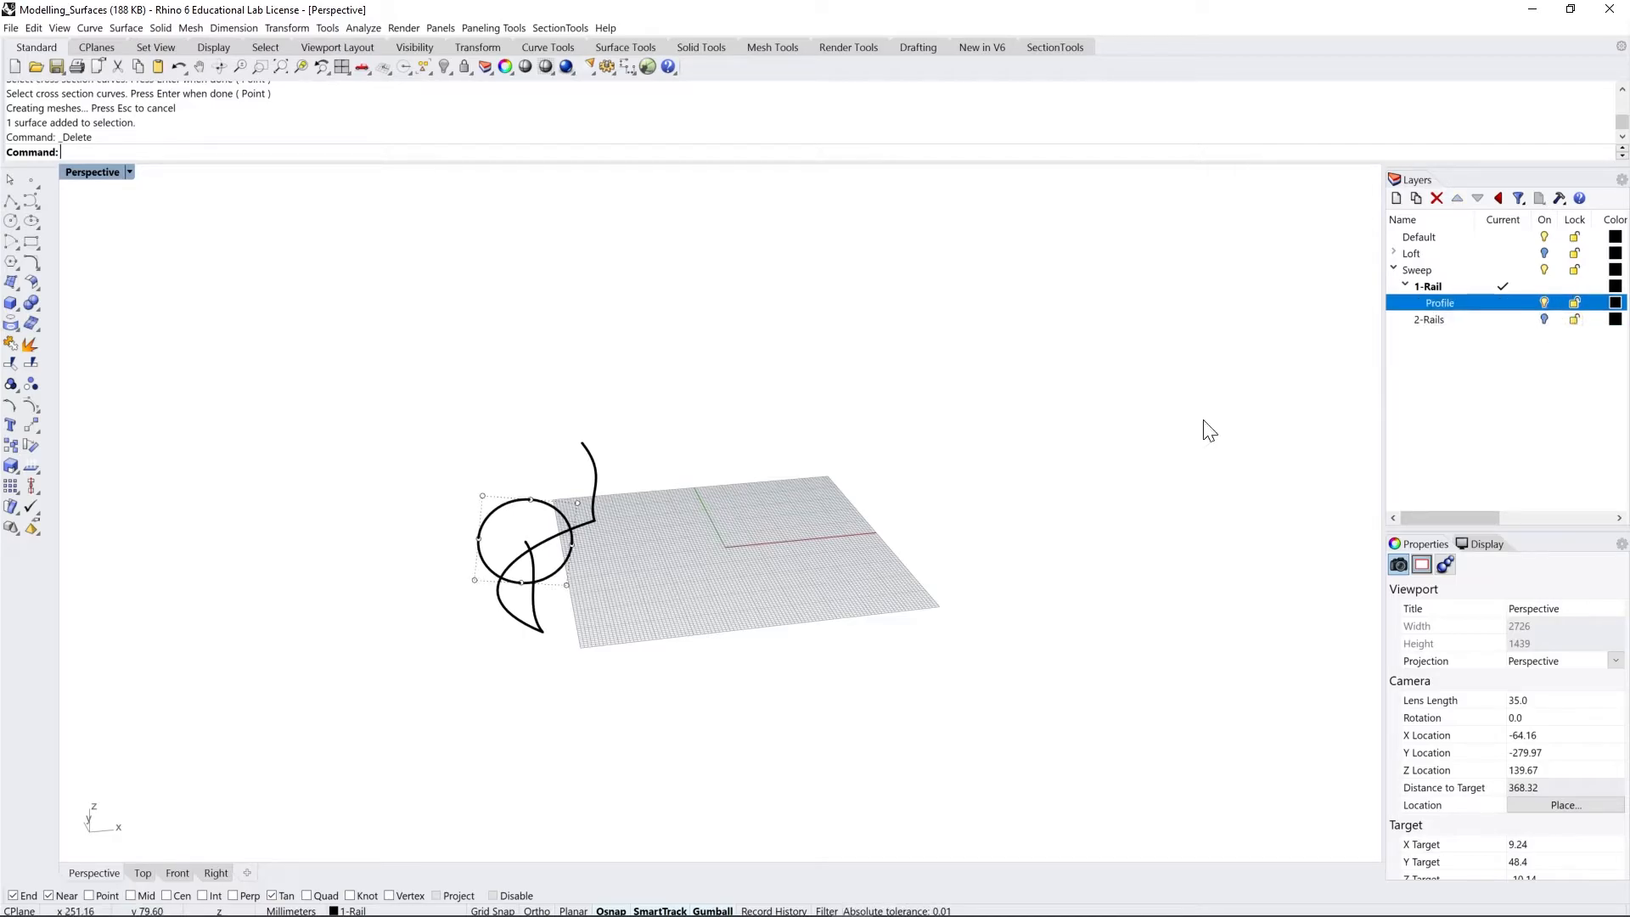
# Step: Hide the two upright profile curves at the ends of the curved rail
pyautogui.keyDown('shift'); pyautogui.moveTo(647, 596); pyautogui.dragTo(777, 590, button='right'); pyautogui.keyUp('shift')
pyautogui.moveTo(721, 579); pyautogui.dragTo(576, 565, button='right')
pyautogui.scroll(2, 530, 537)
pyautogui.scroll(1, 533, 543)
pyautogui.click(569, 543)
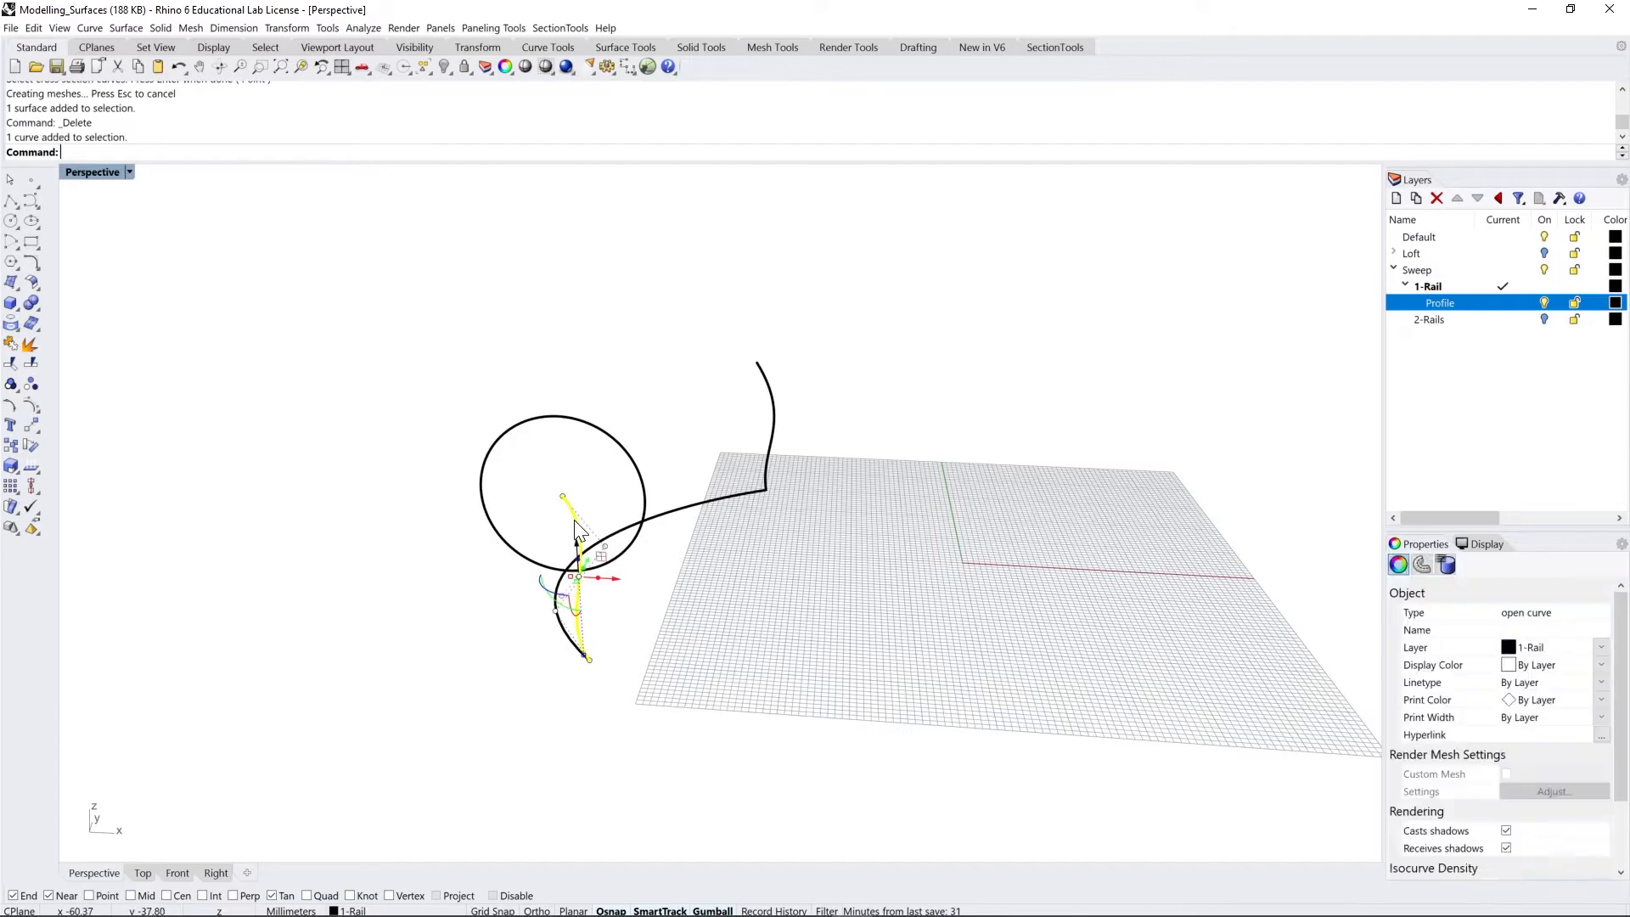
pyautogui.keyDown('shift'); pyautogui.click(773, 405); pyautogui.keyUp('shift')
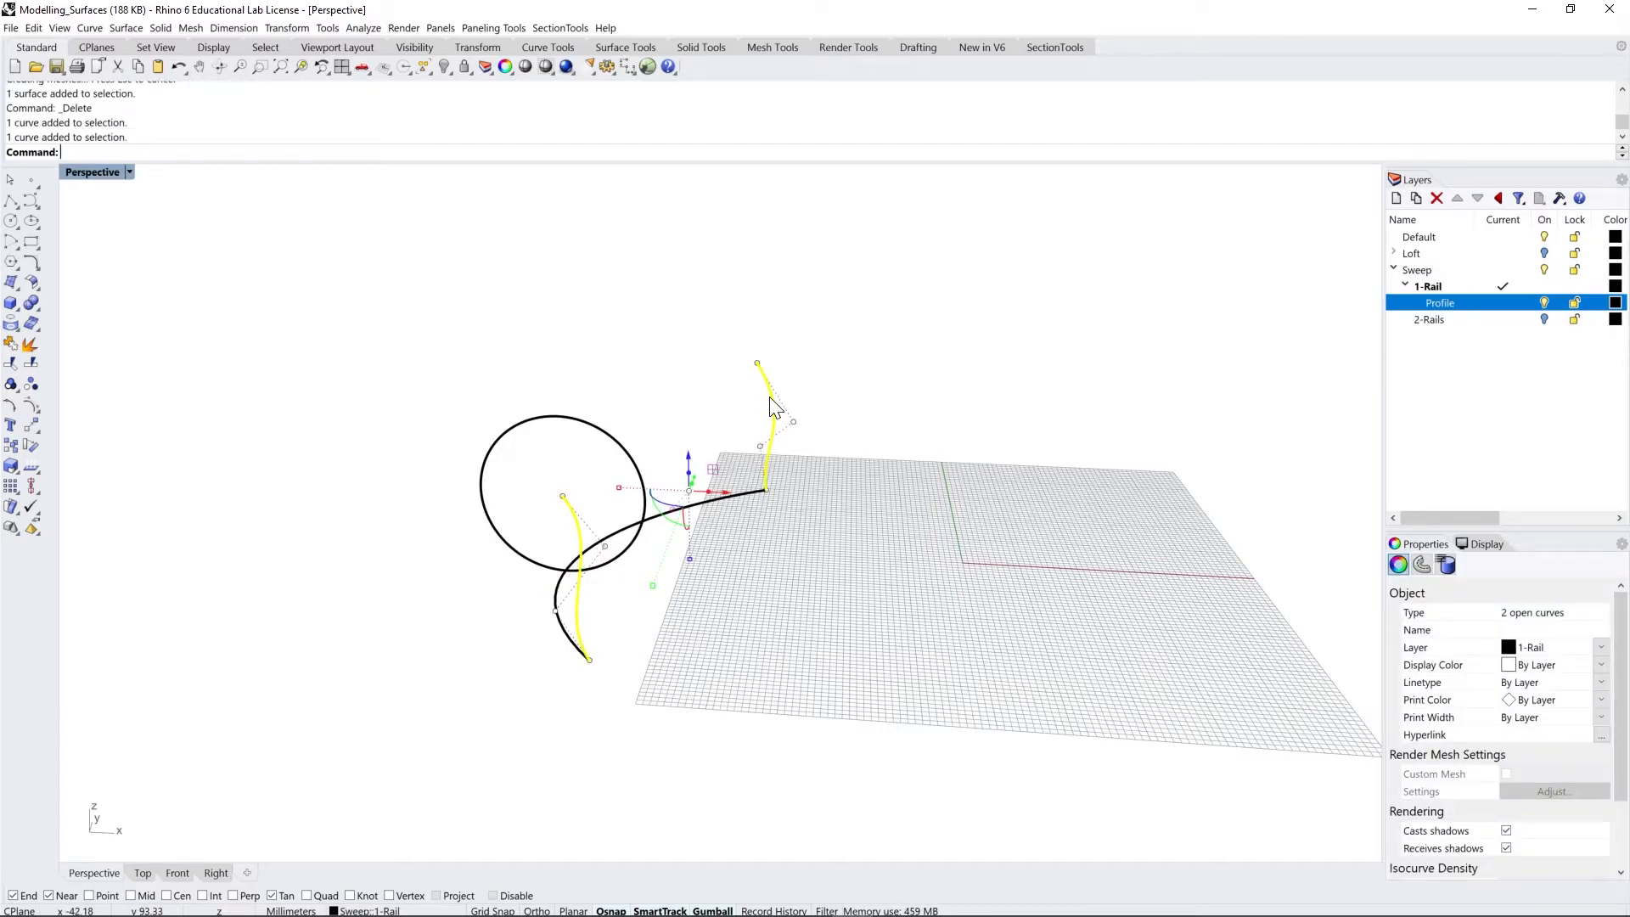
pyautogui.press('Return')
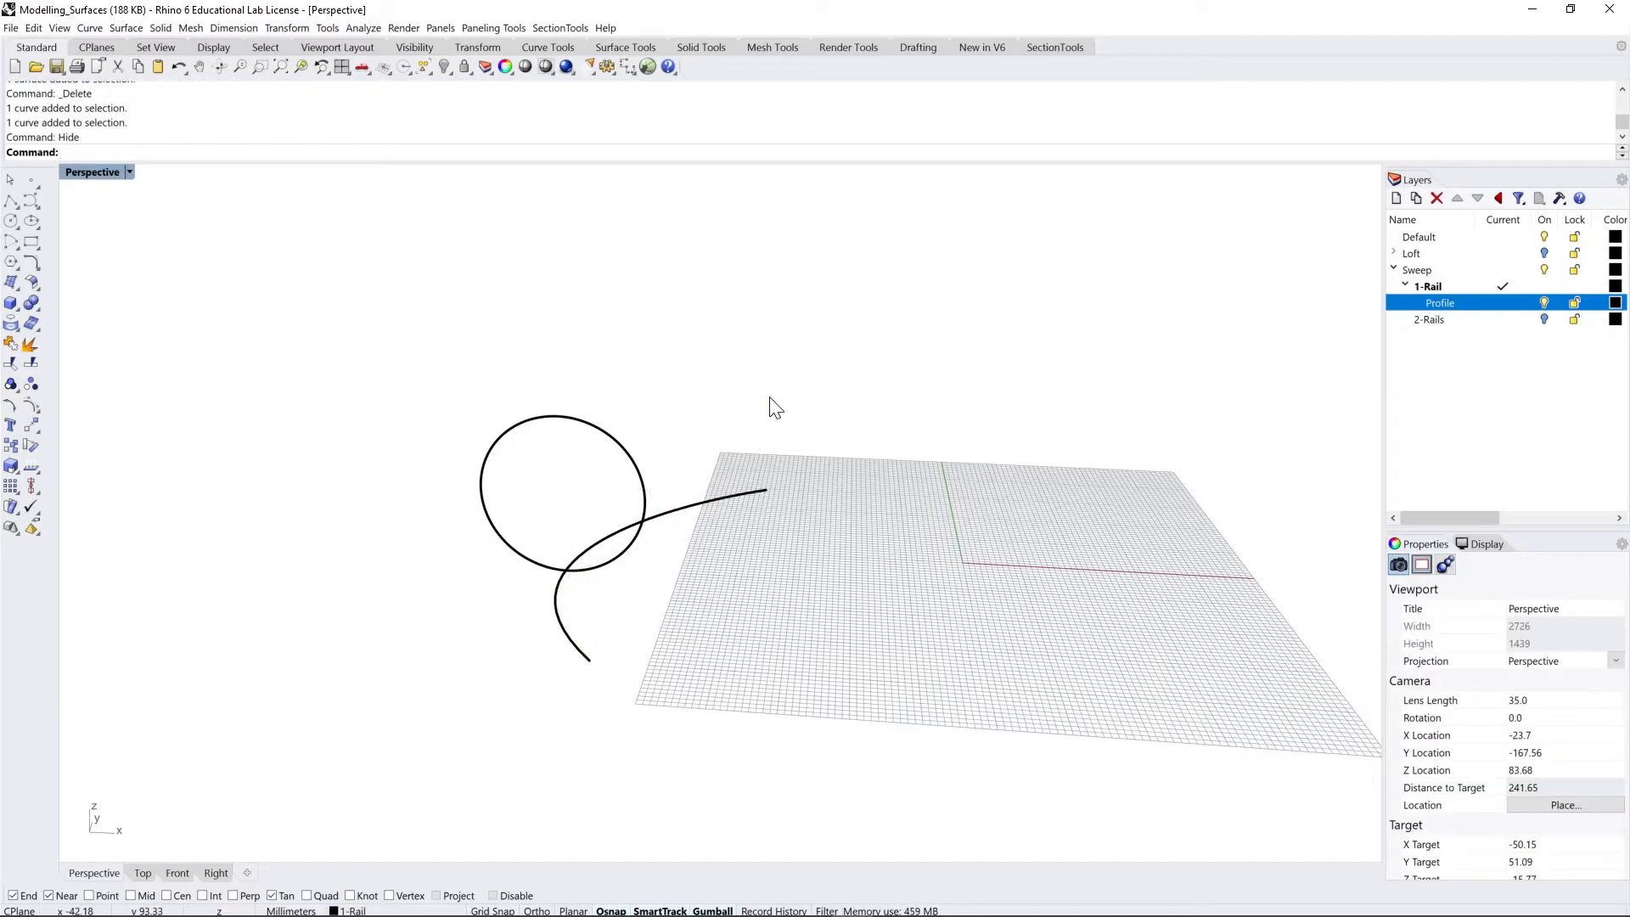
# Step: Sweep the circle along the curved rail with Sweep 1 Rail to form a tubular surface
pyautogui.moveTo(718, 607); pyautogui.dragTo(686, 630, button='right')
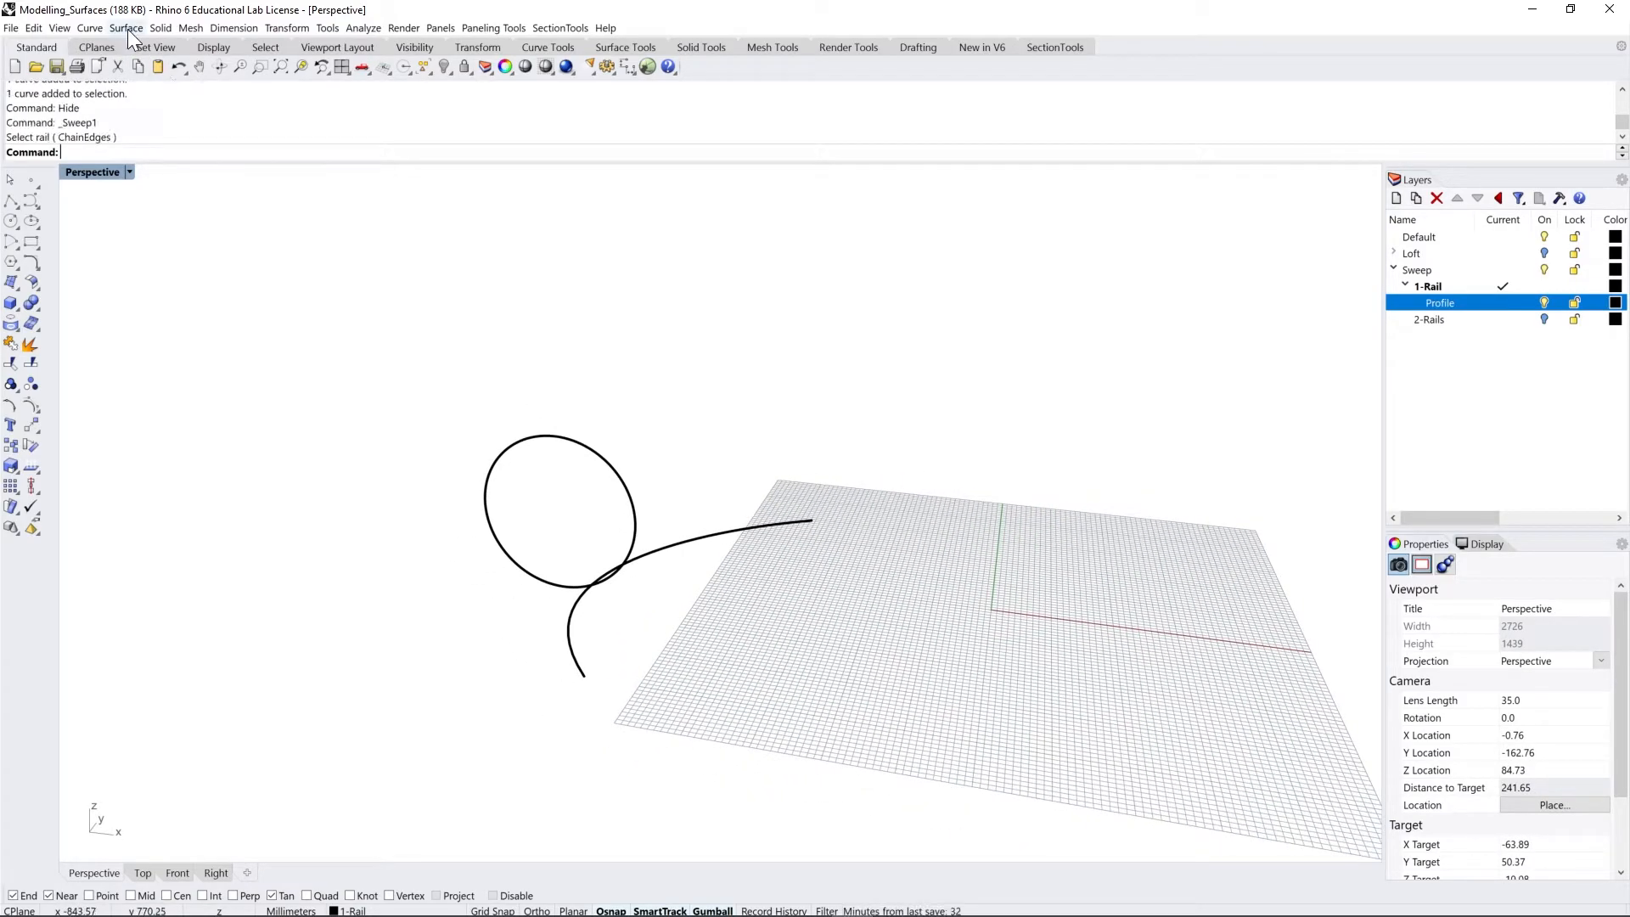
pyautogui.click(128, 29)
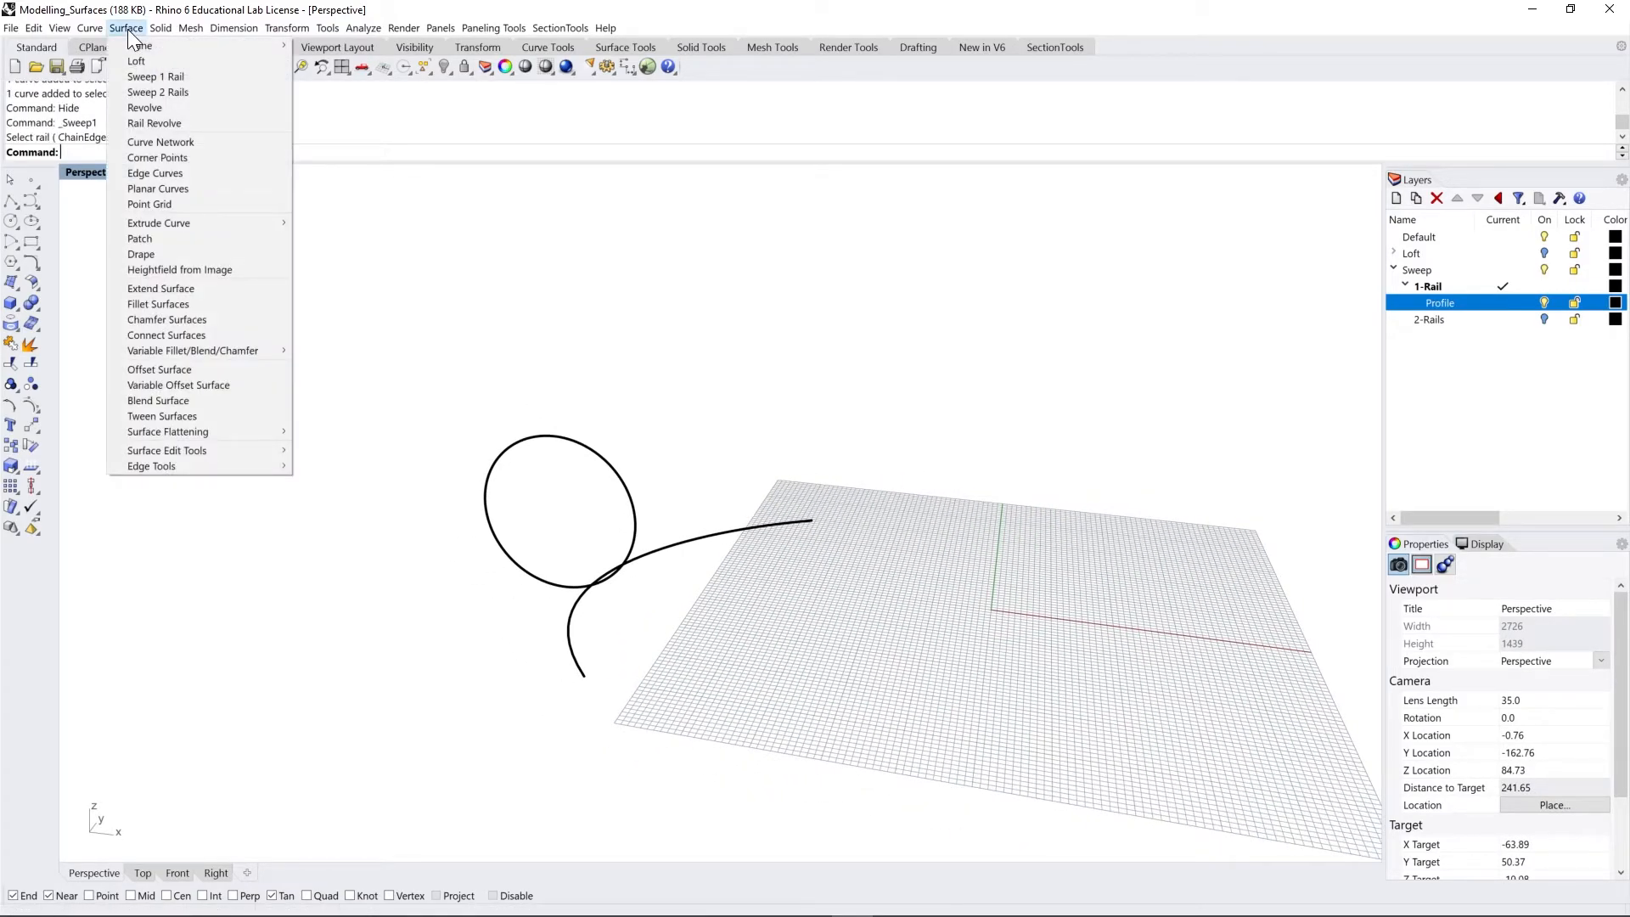
pyautogui.click(151, 79)
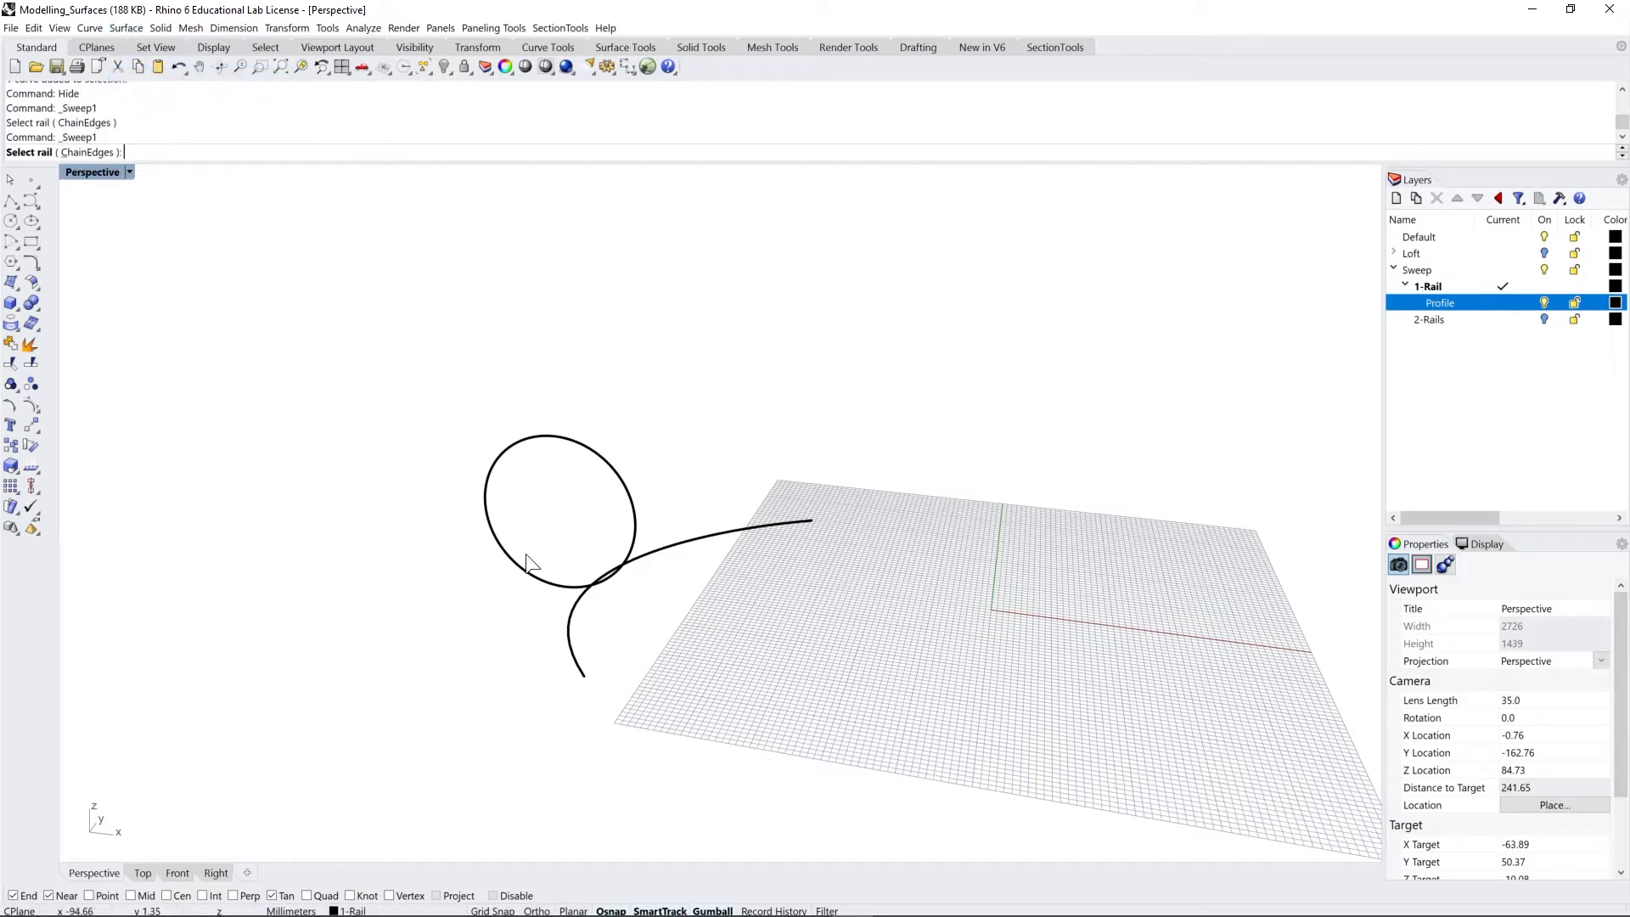
pyautogui.click(569, 633)
pyautogui.moveTo(619, 552); pyautogui.dragTo(543, 476, button='right')
pyautogui.click(550, 471)
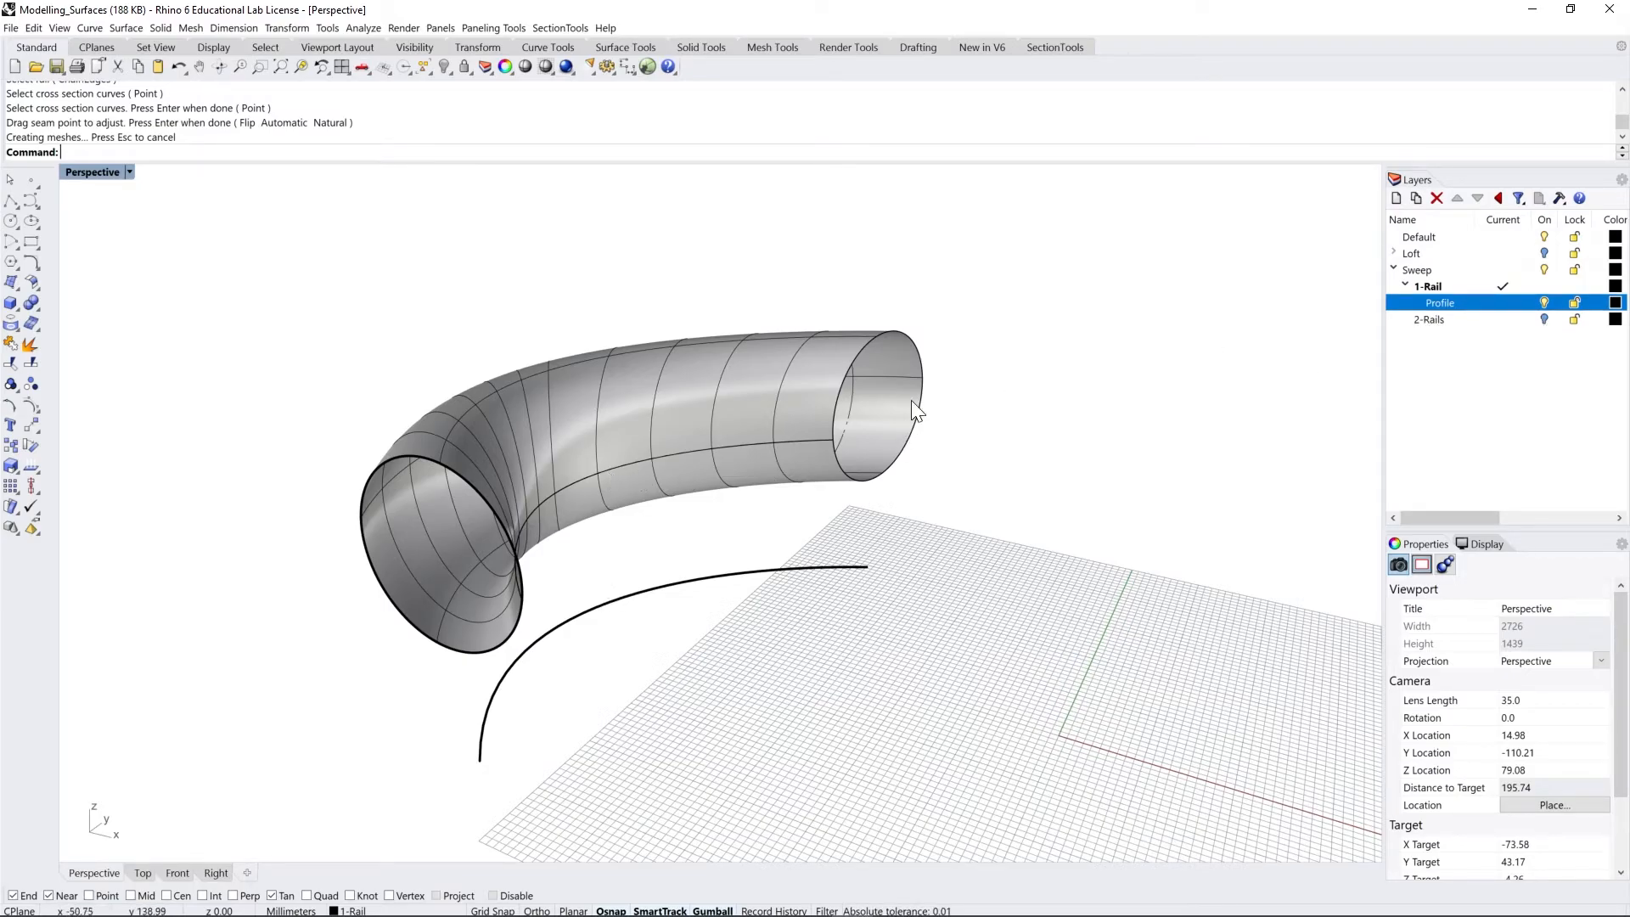
# Step: Make the 2-Rails layer current, then turn off the 1-Rail layer and collapse its sublayers
pyautogui.scroll(-6, 761, 443)
pyautogui.keyDown('shift'); pyautogui.moveTo(933, 549); pyautogui.dragTo(789, 598, button='right'); pyautogui.keyUp('shift')
pyautogui.click(1501, 320)
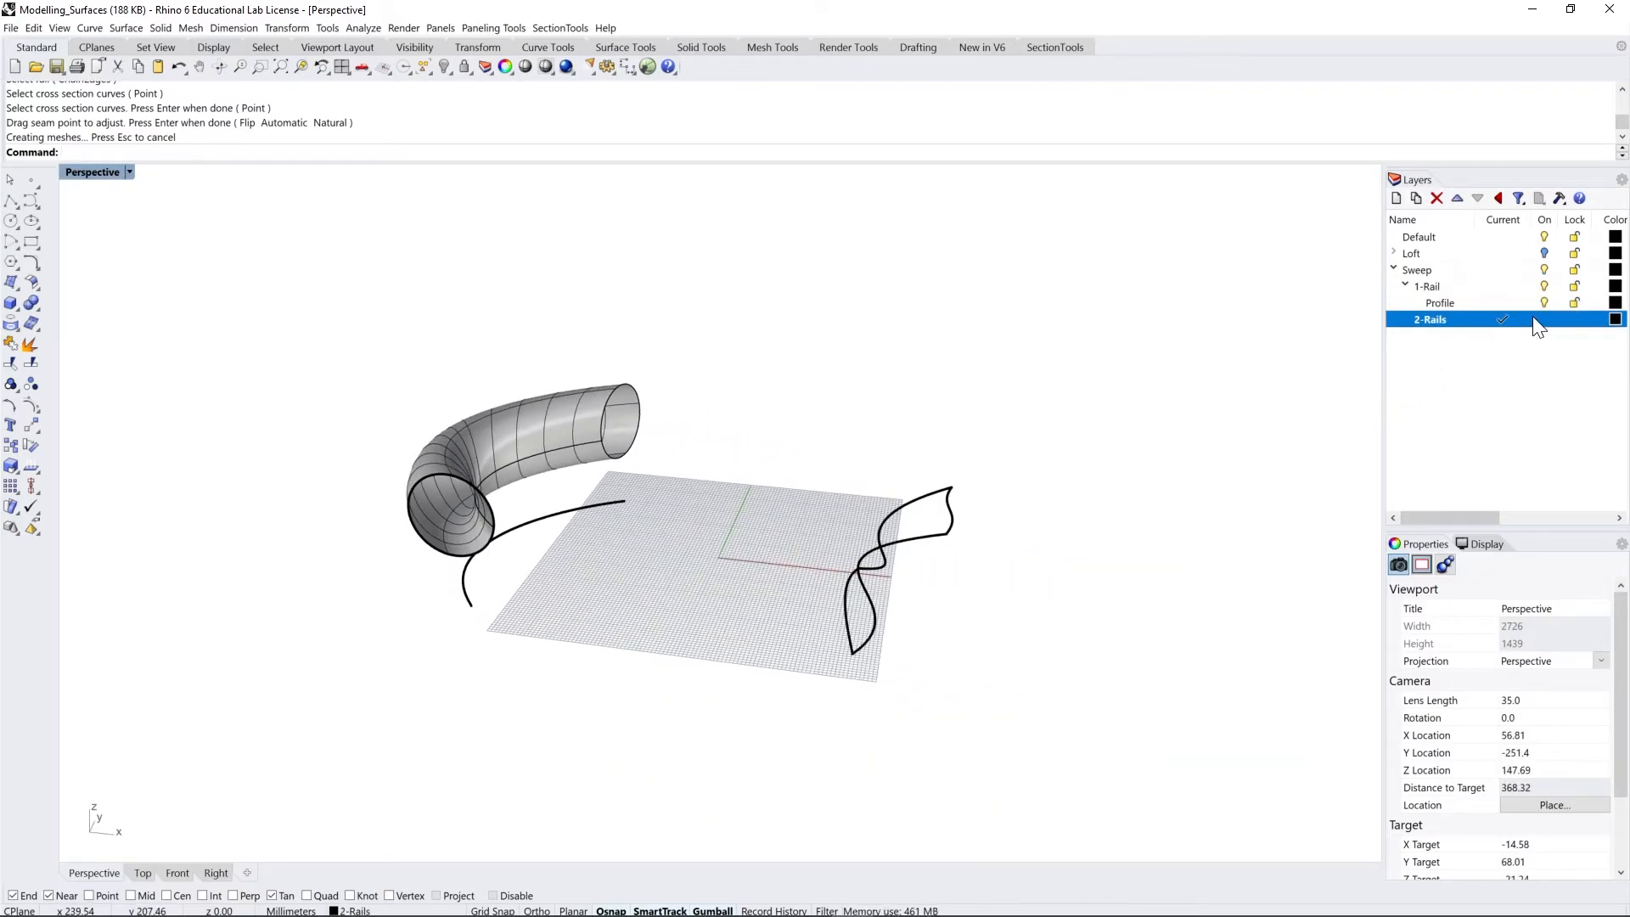
pyautogui.click(1545, 285)
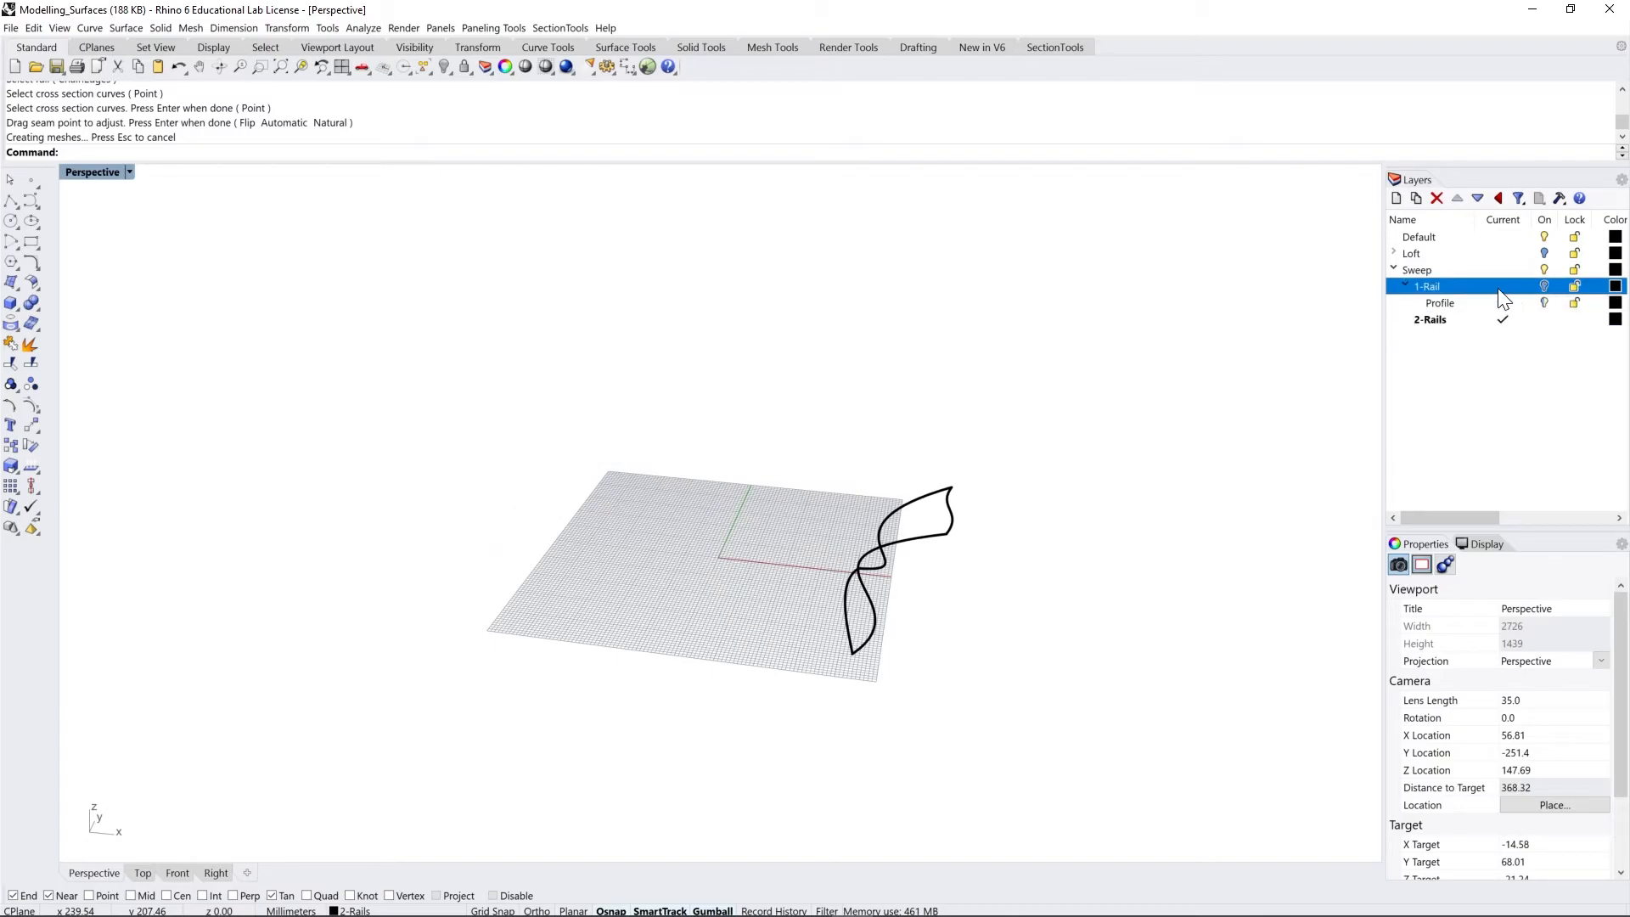
pyautogui.click(1407, 286)
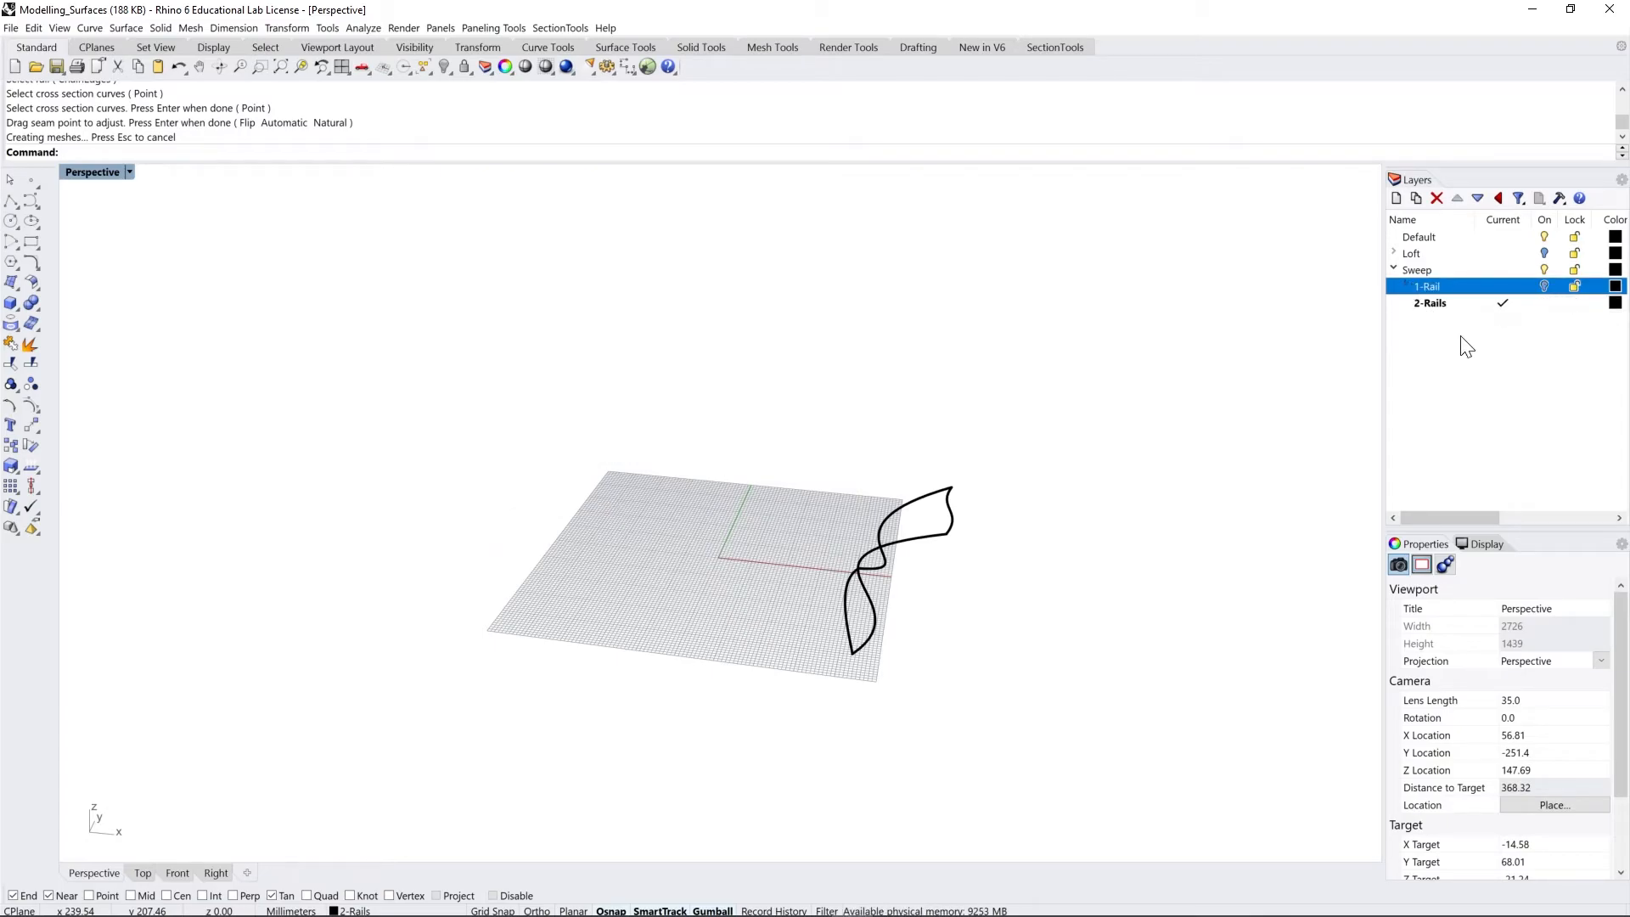
# Step: Sweep the two end profiles along the lower and upper curves with Sweep 2 Rails, leaving the cross sections unchanged
pyautogui.keyDown('shift'); pyautogui.moveTo(1010, 608); pyautogui.dragTo(822, 643, button='right'); pyautogui.keyUp('shift')
pyautogui.moveTo(822, 644); pyautogui.dragTo(878, 639, button='right')
pyautogui.click(126, 28)
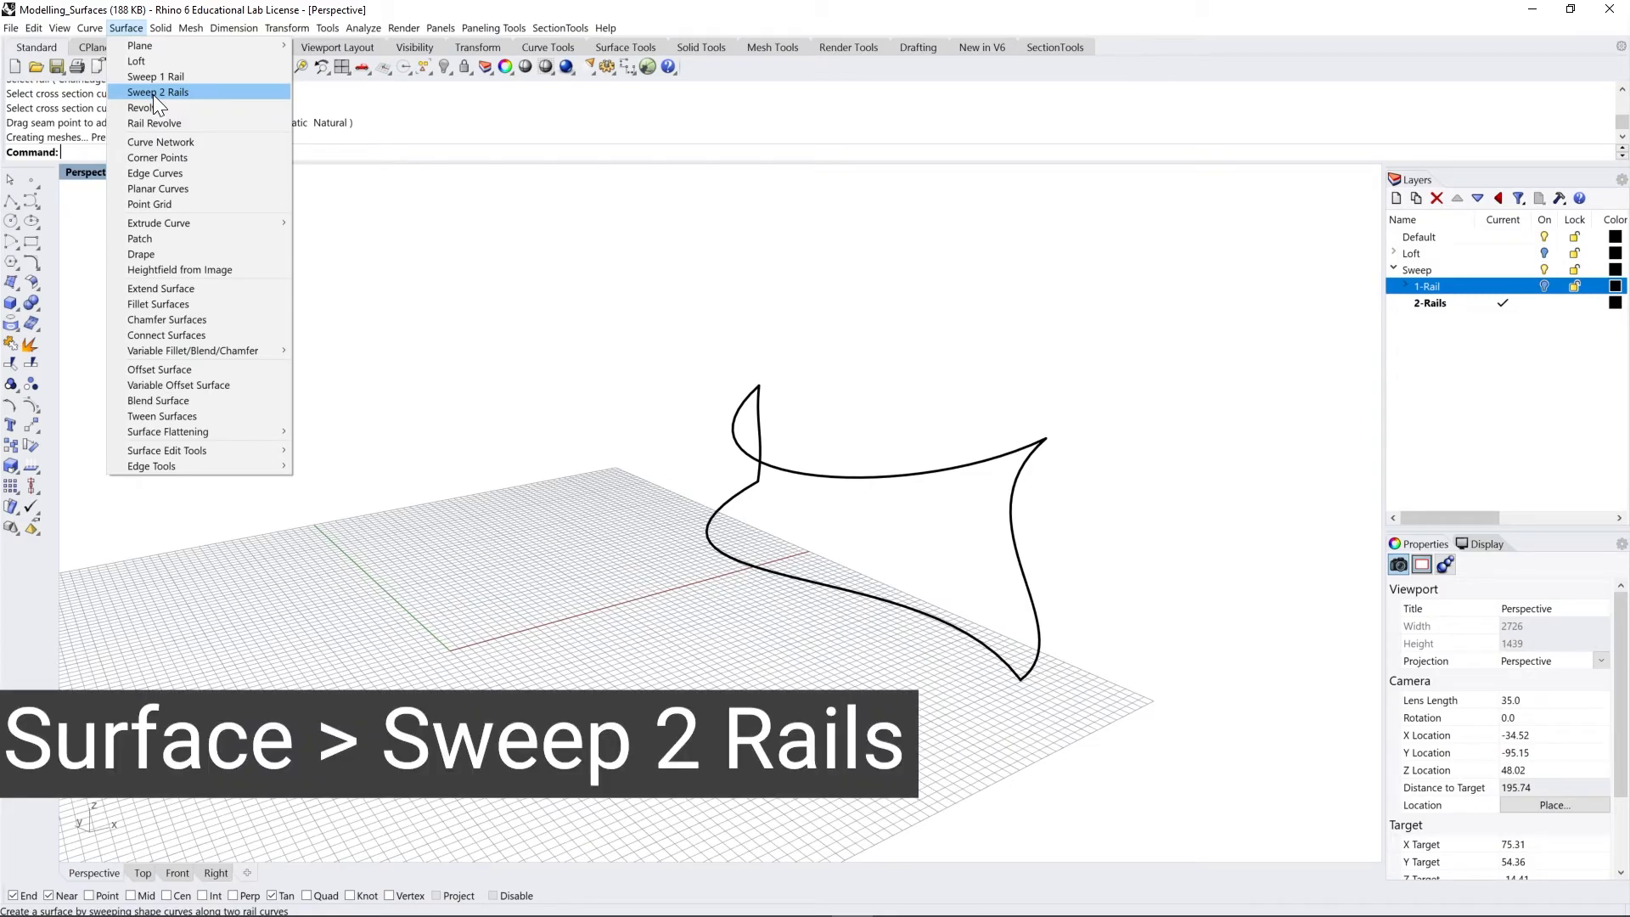
pyautogui.click(153, 92)
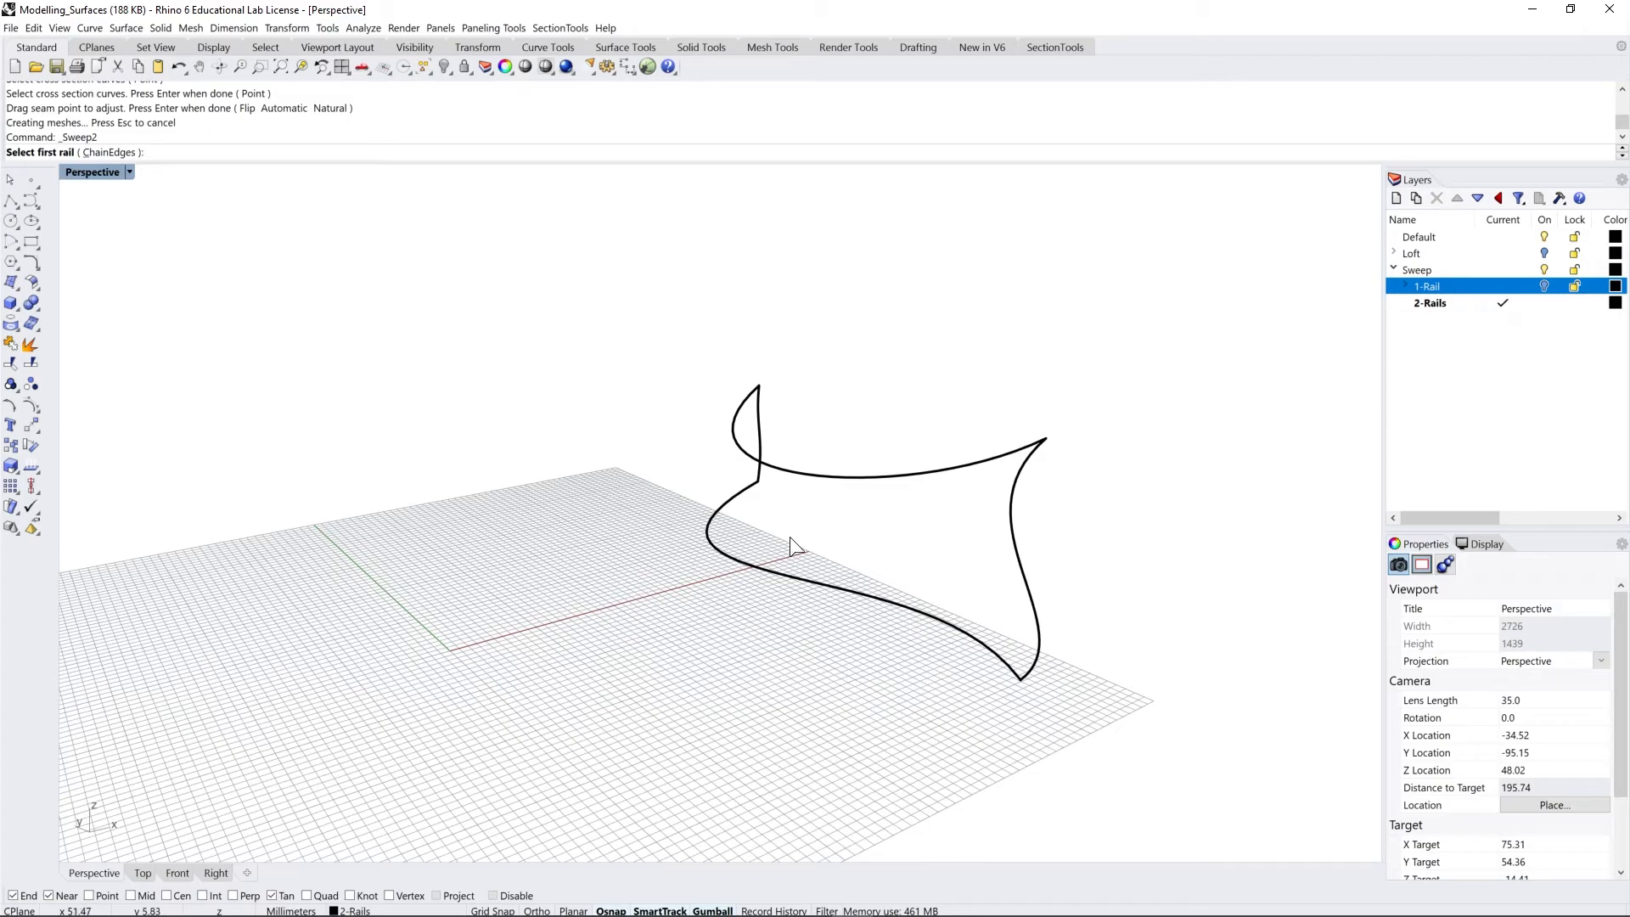
pyautogui.click(898, 605)
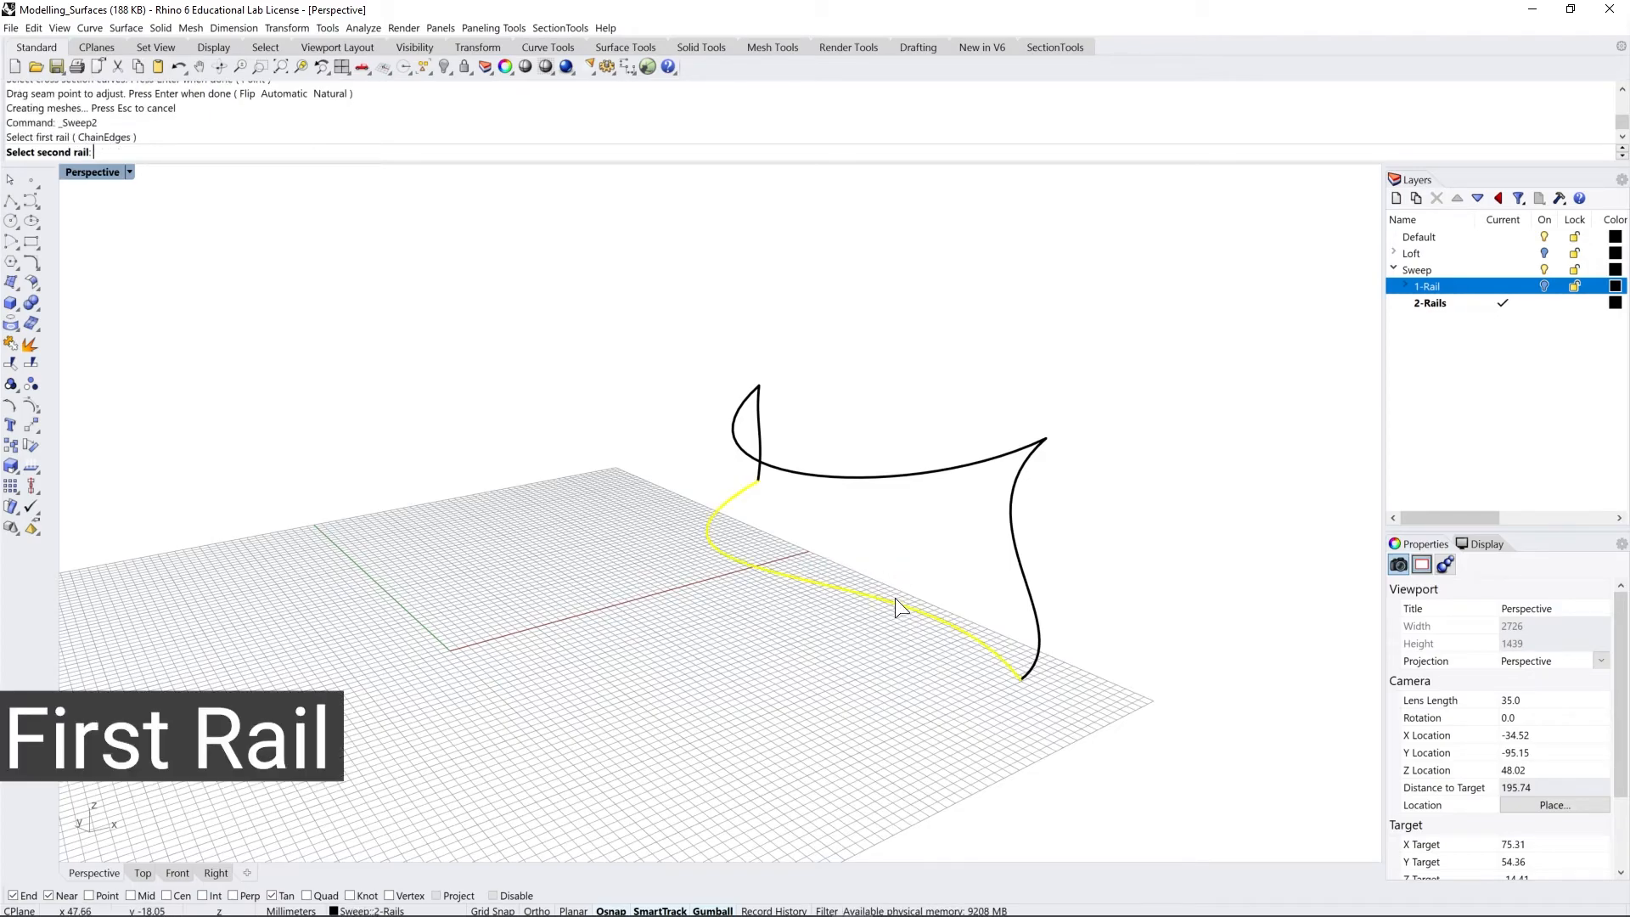
pyautogui.click(911, 480)
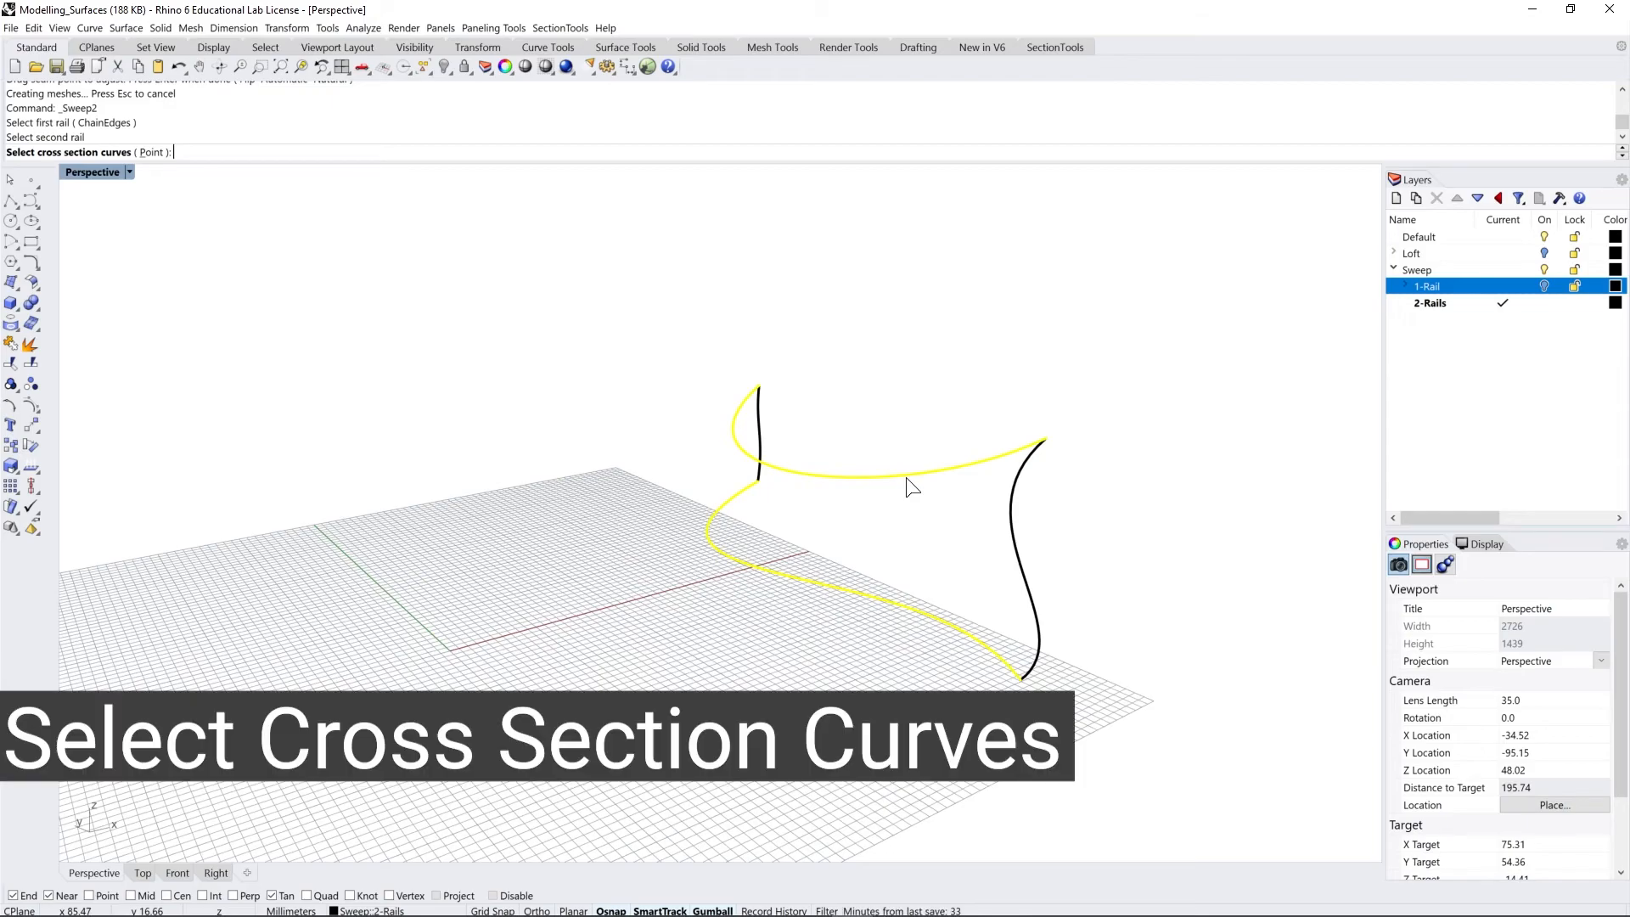
pyautogui.click(1014, 537)
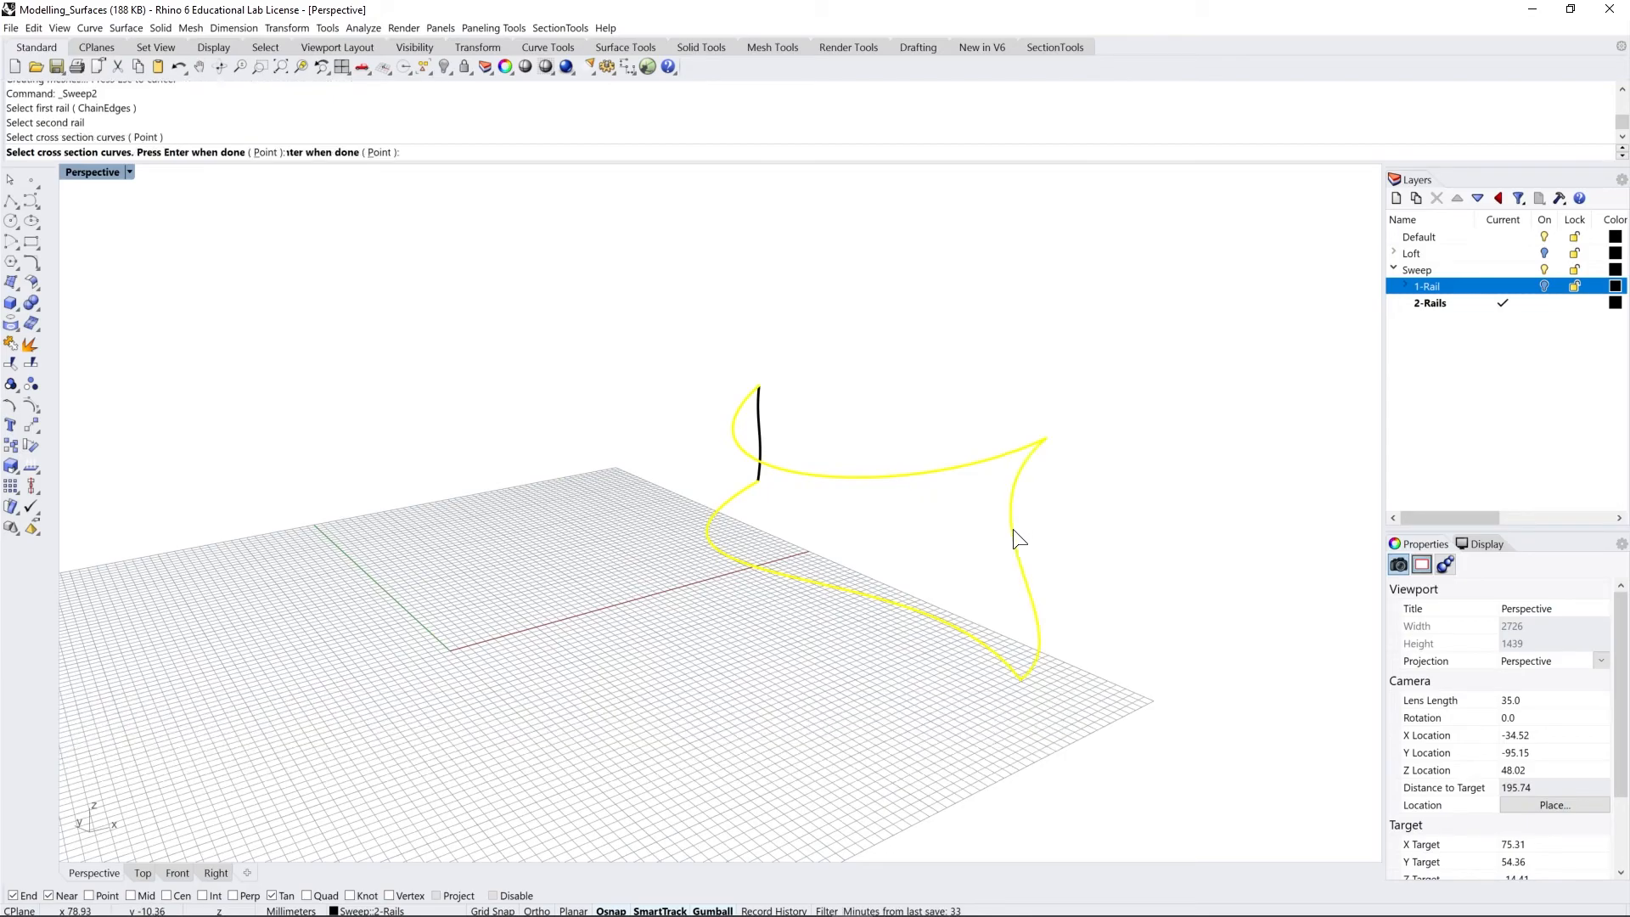
pyautogui.moveTo(1110, 543); pyautogui.dragTo(814, 513, button='right')
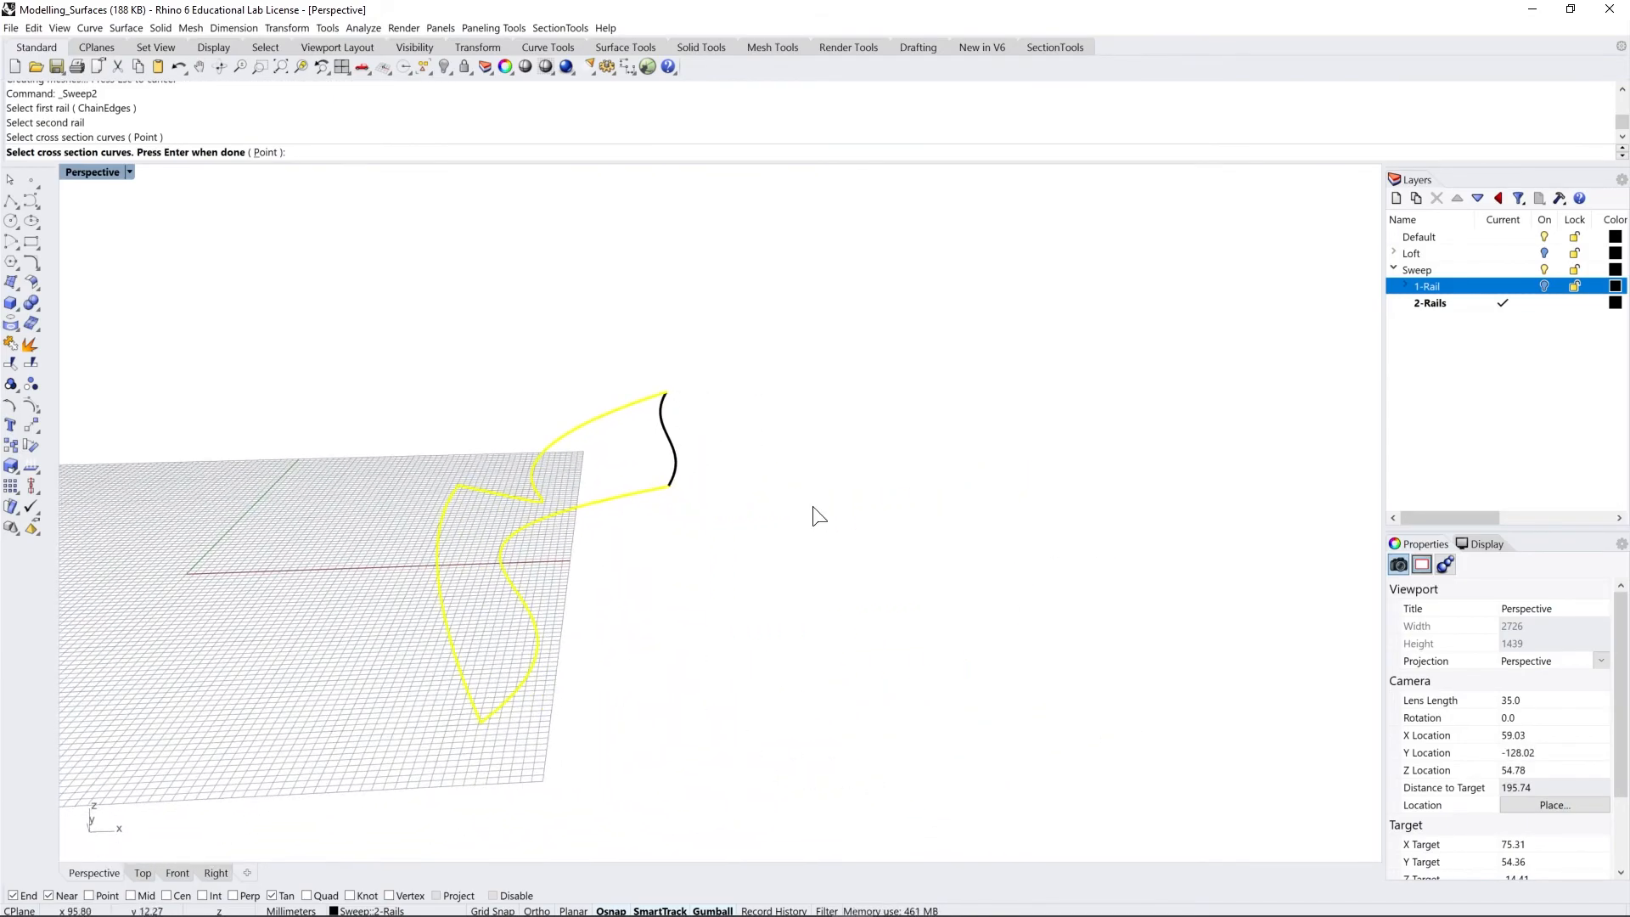
pyautogui.click(679, 459)
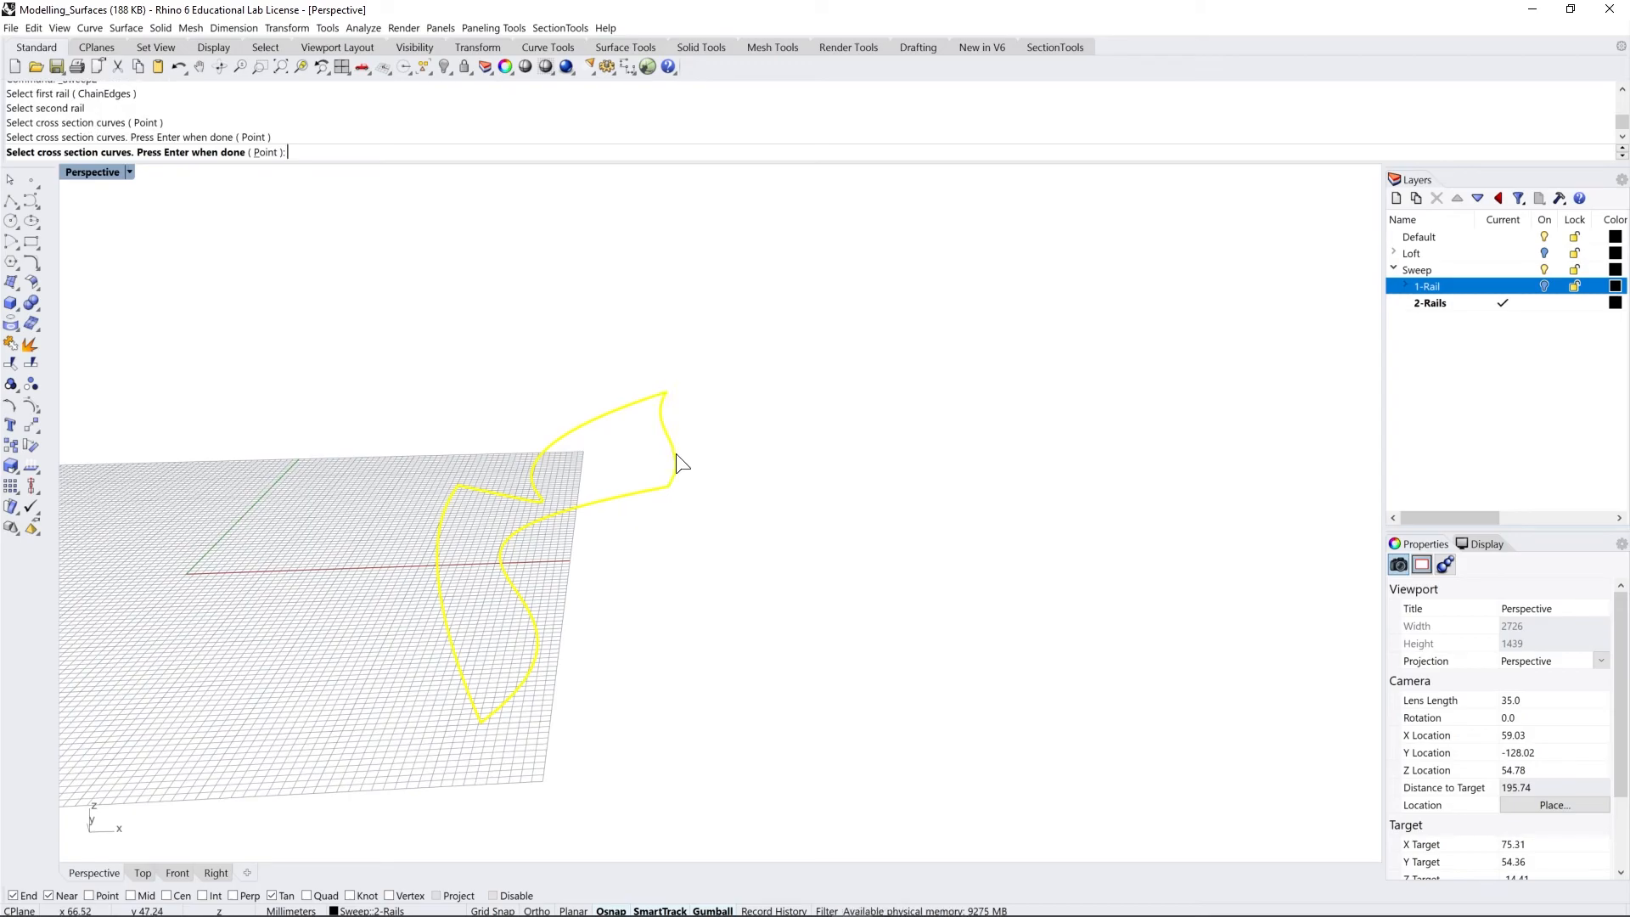
pyautogui.press('Return')
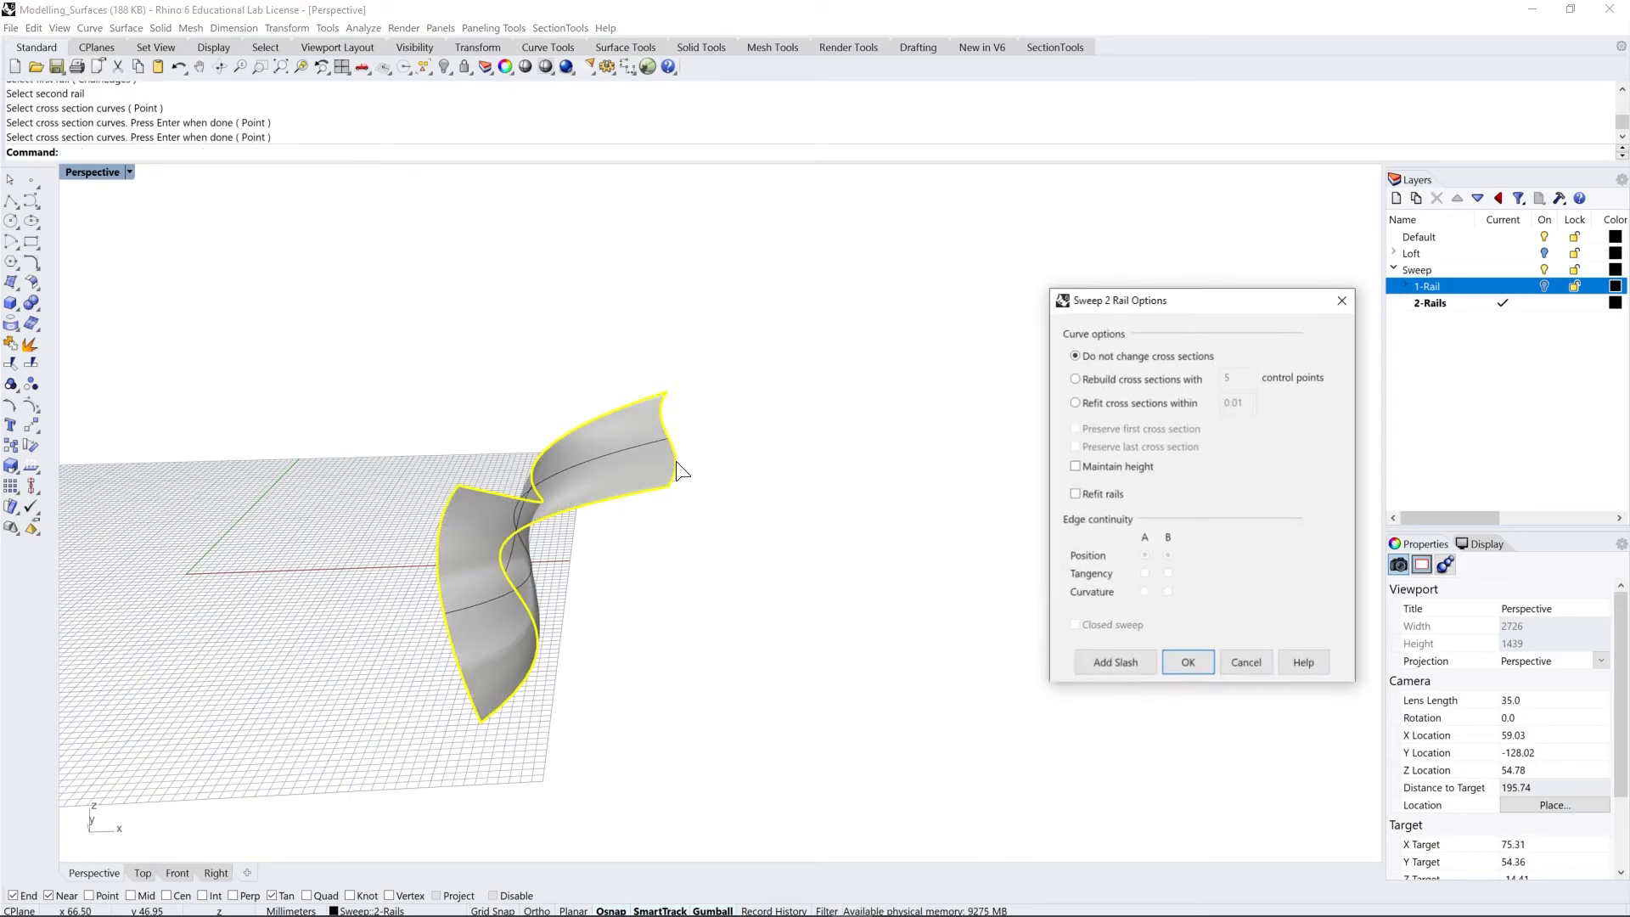
pyautogui.click(1187, 662)
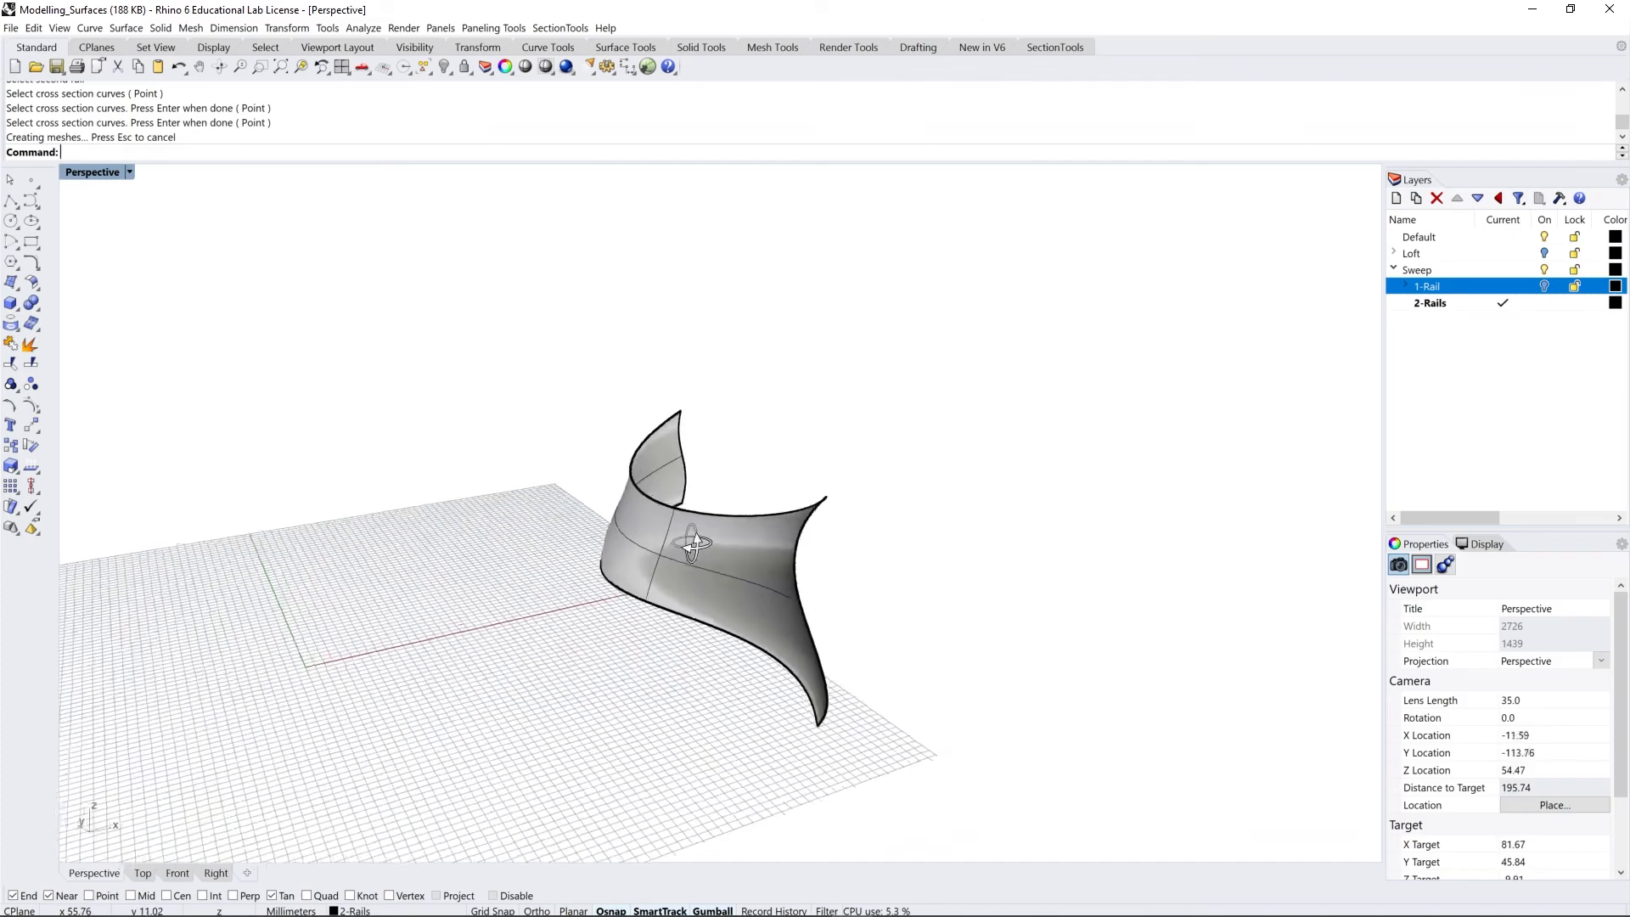